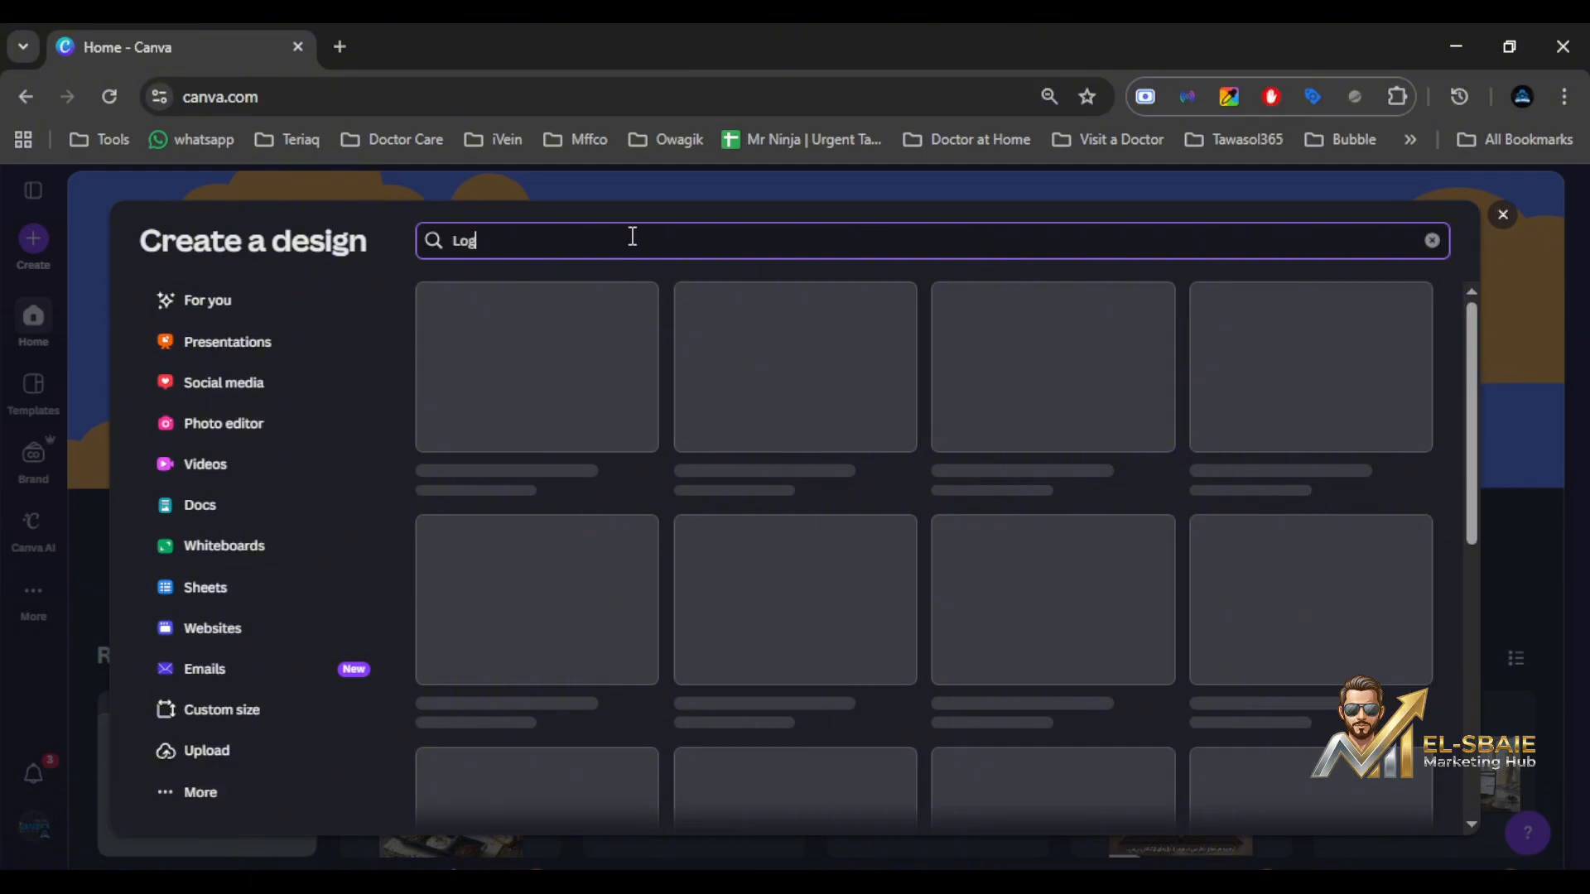
# Find the Logo design type and create a blank 2000 × 2000 px logo design.
pyautogui.write('o')
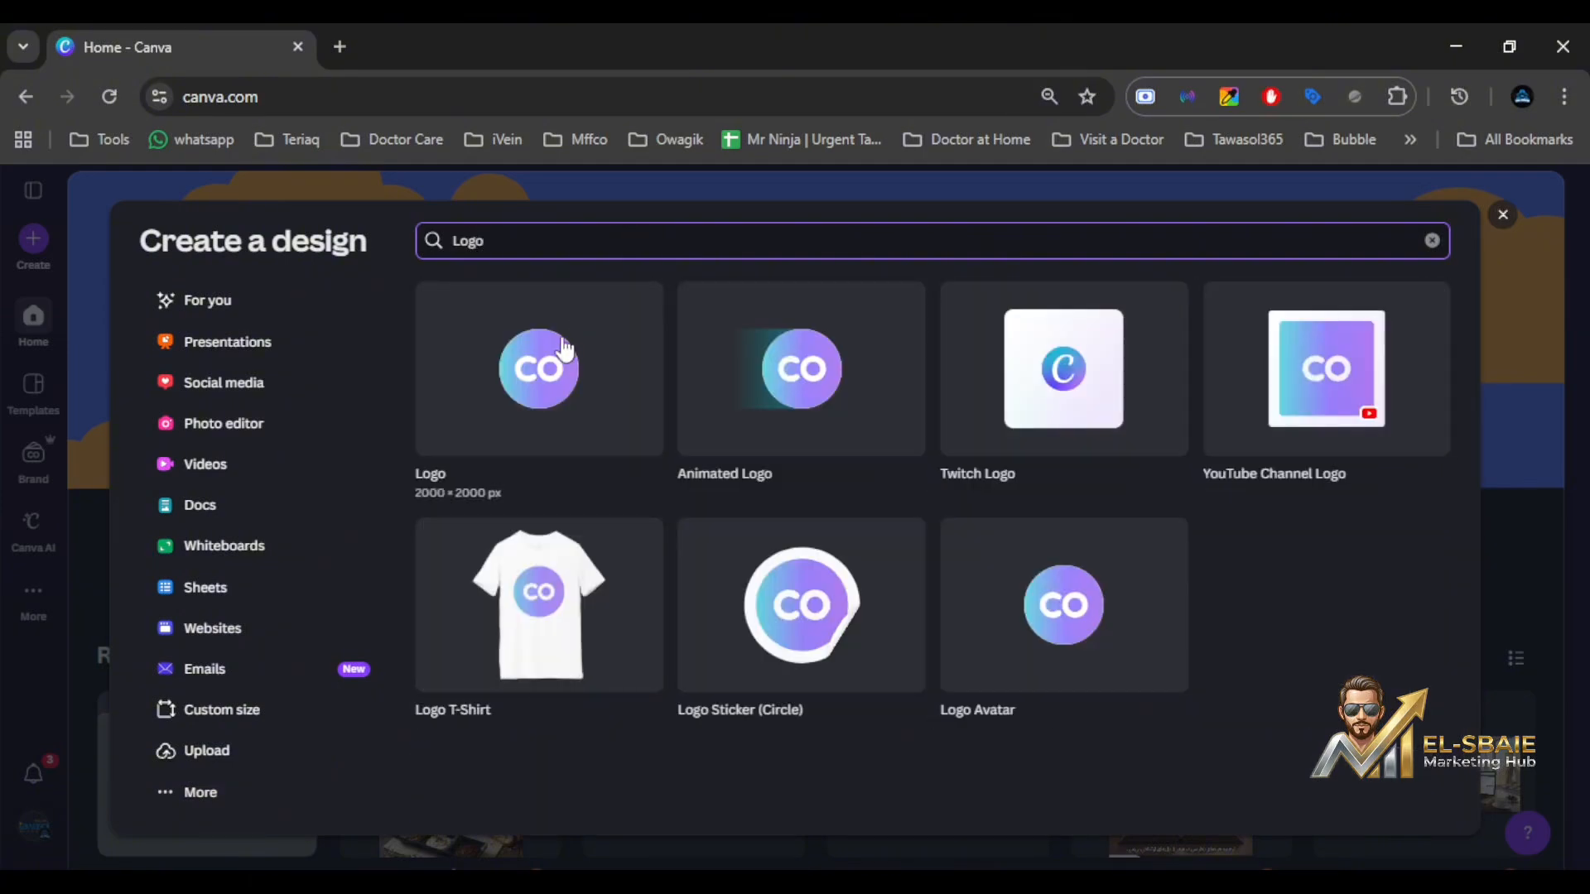
pyautogui.click(542, 397)
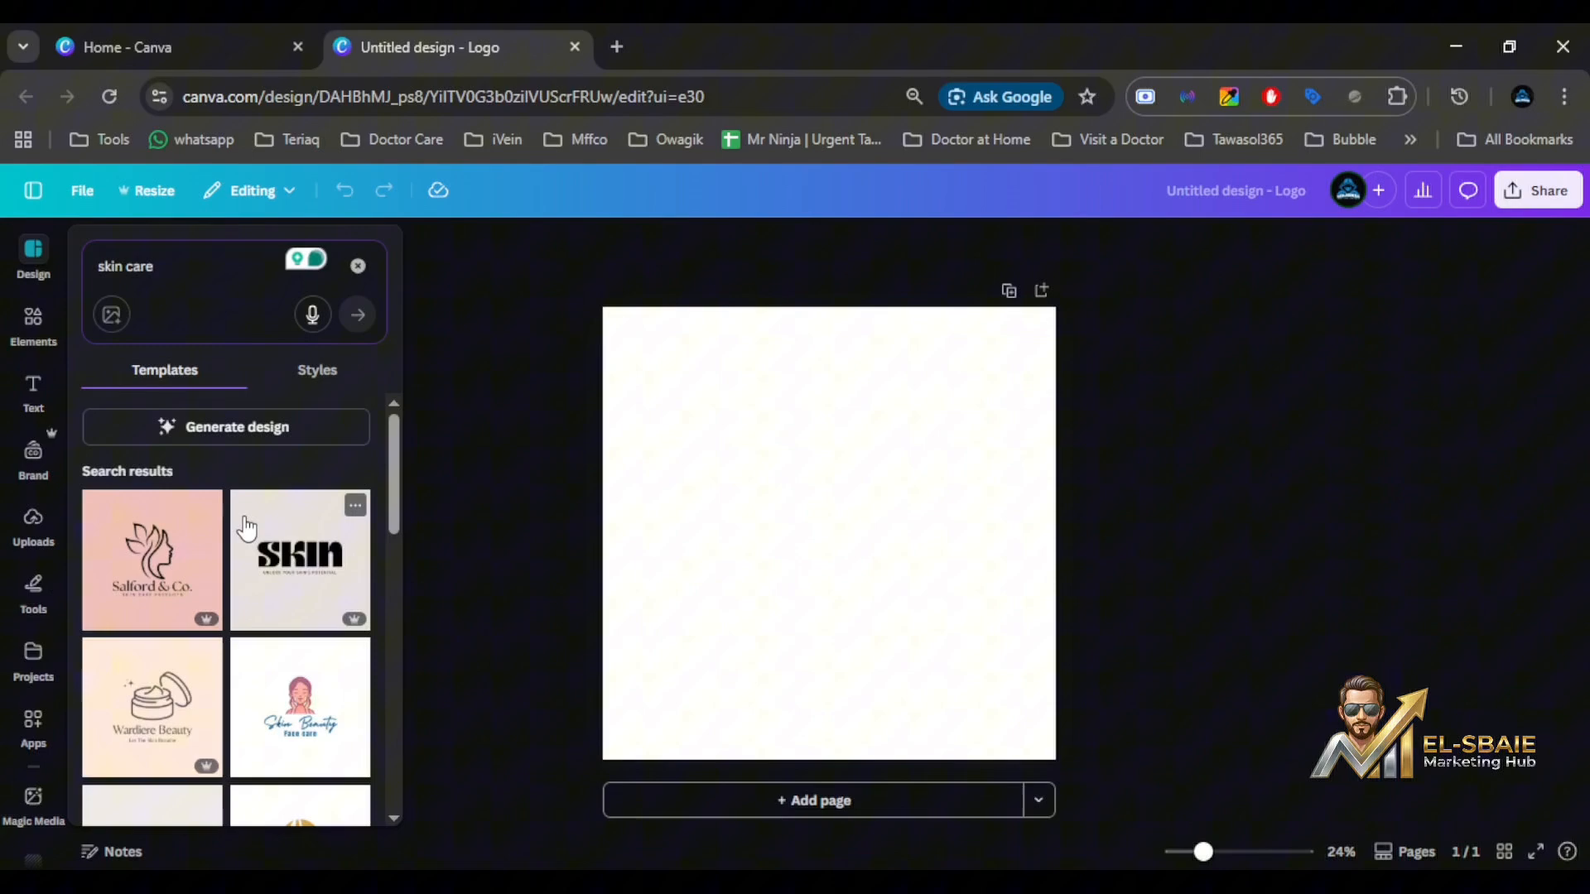
# Browse the skin care logo templates and apply the white page of the "Pink Minimal Skincare & Hair Free Logo" template.
pyautogui.scroll(-1, 244, 534)
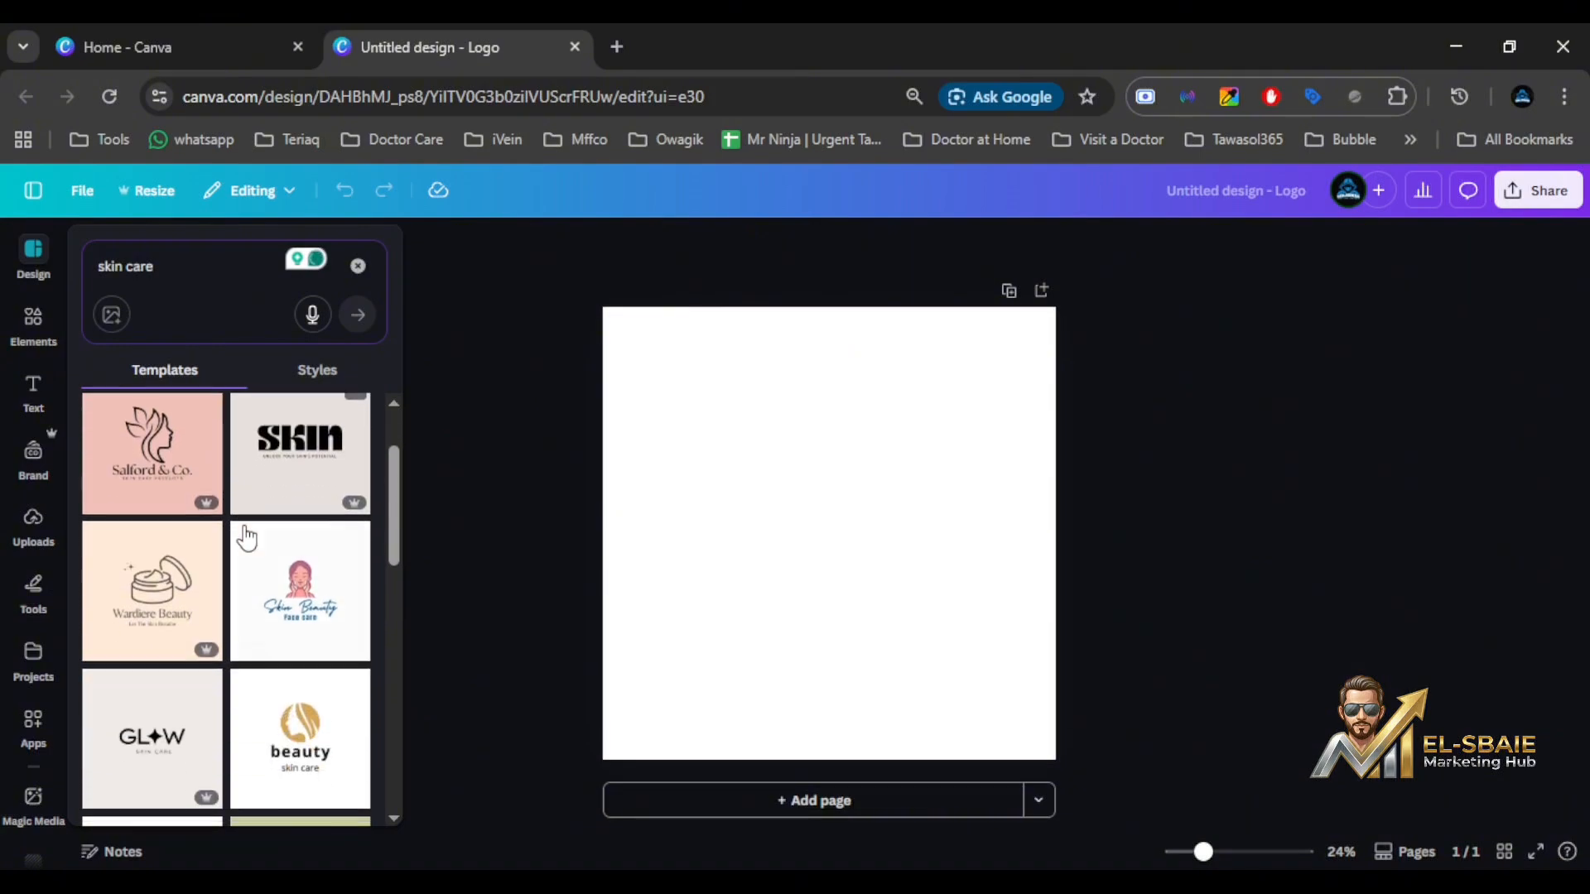
pyautogui.scroll(-2, 240, 551)
pyautogui.scroll(-1, 238, 611)
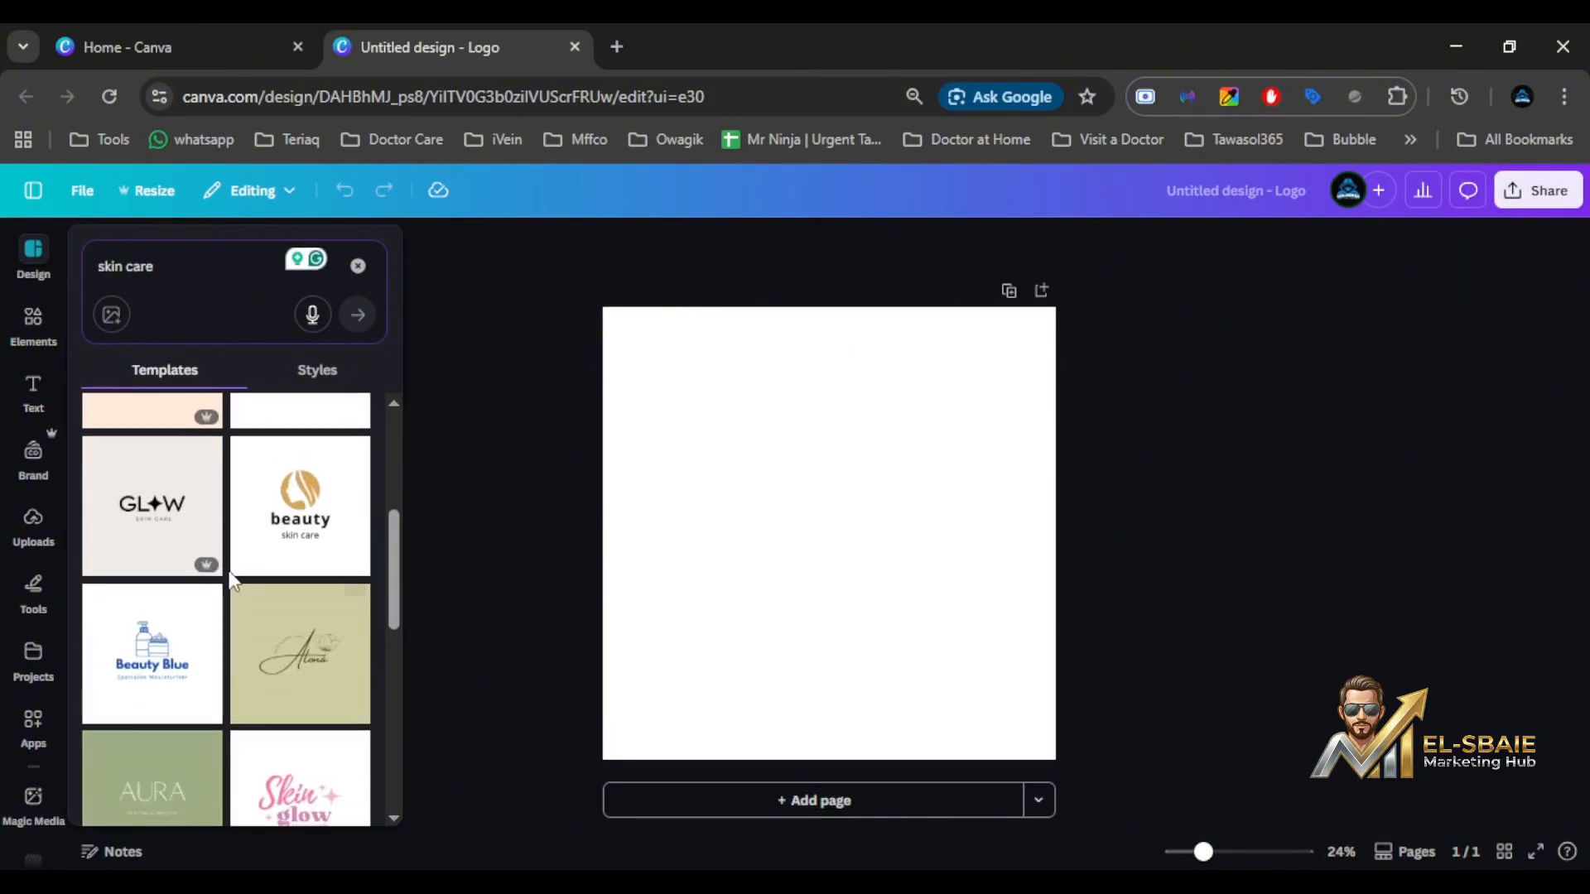
pyautogui.scroll(-1, 234, 502)
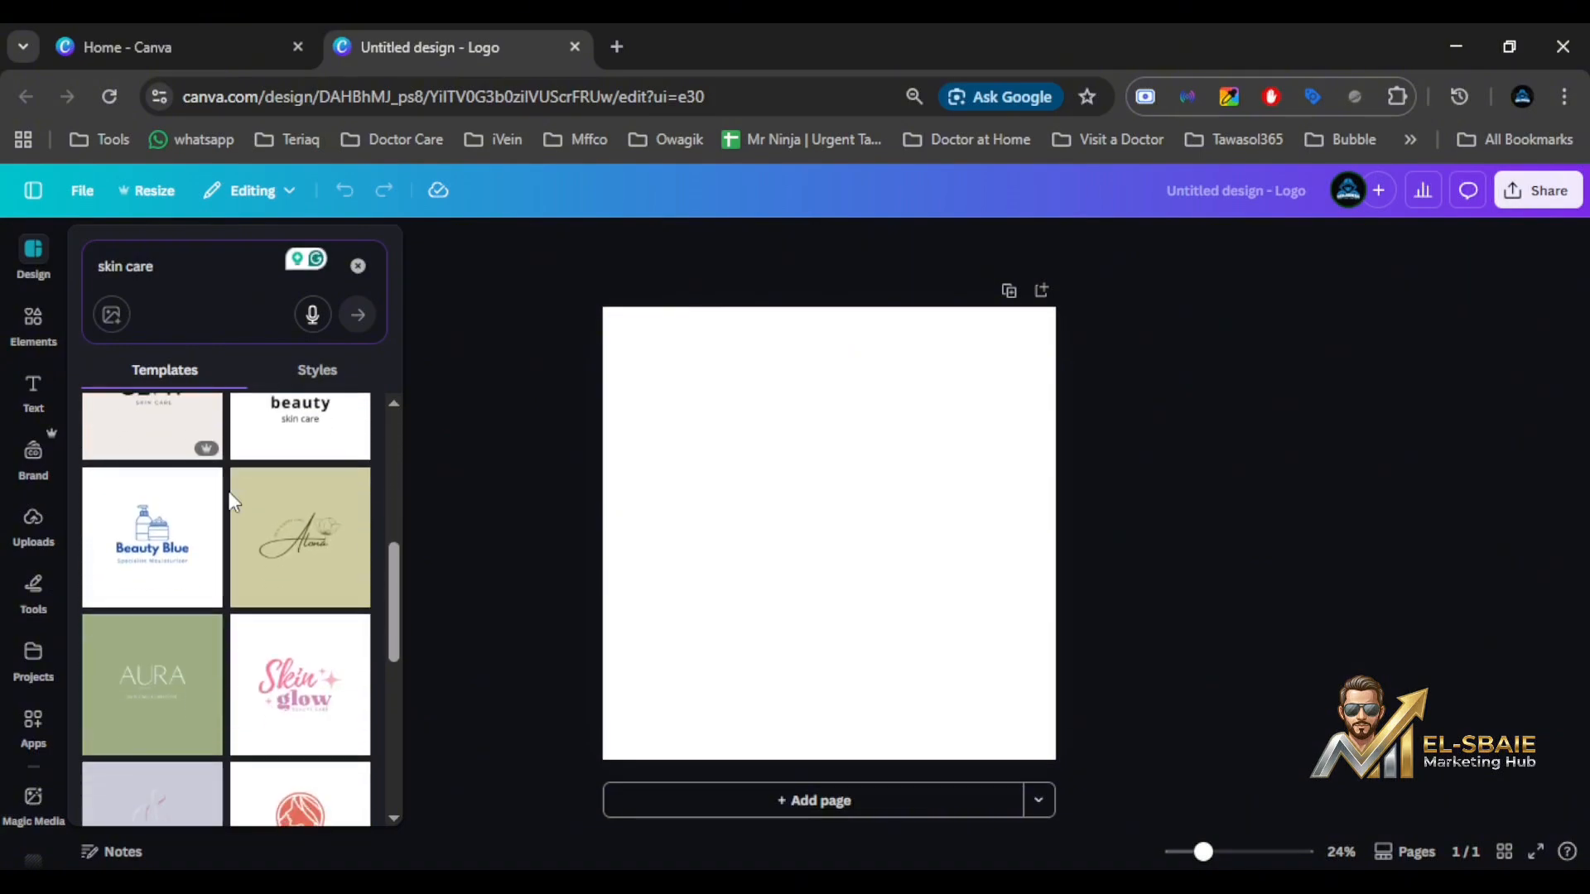
pyautogui.scroll(-1, 232, 501)
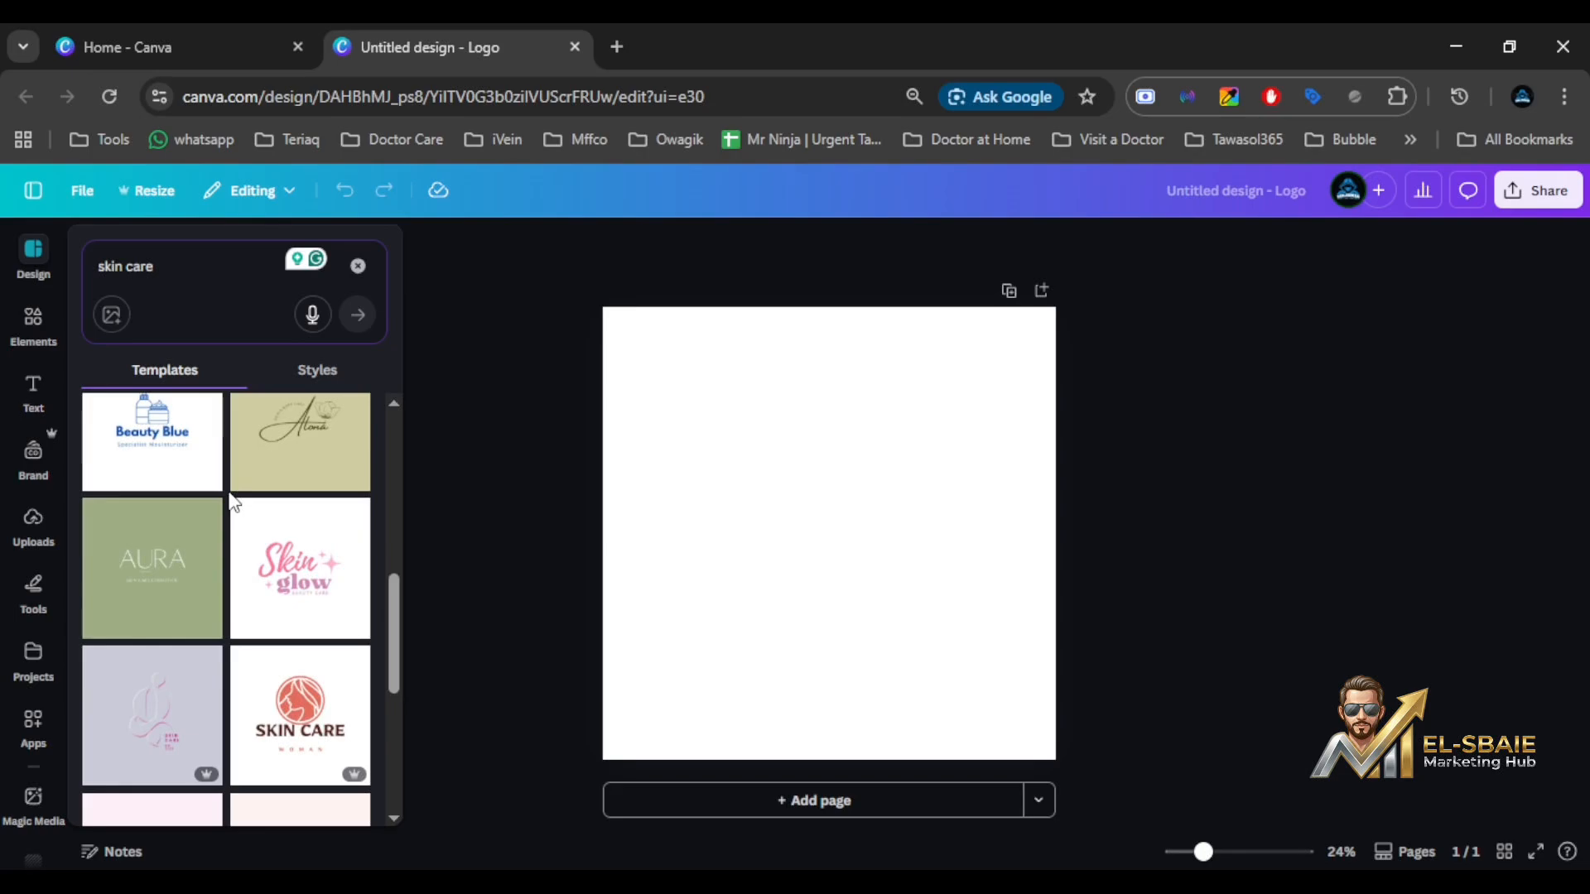
pyautogui.scroll(-3, 234, 502)
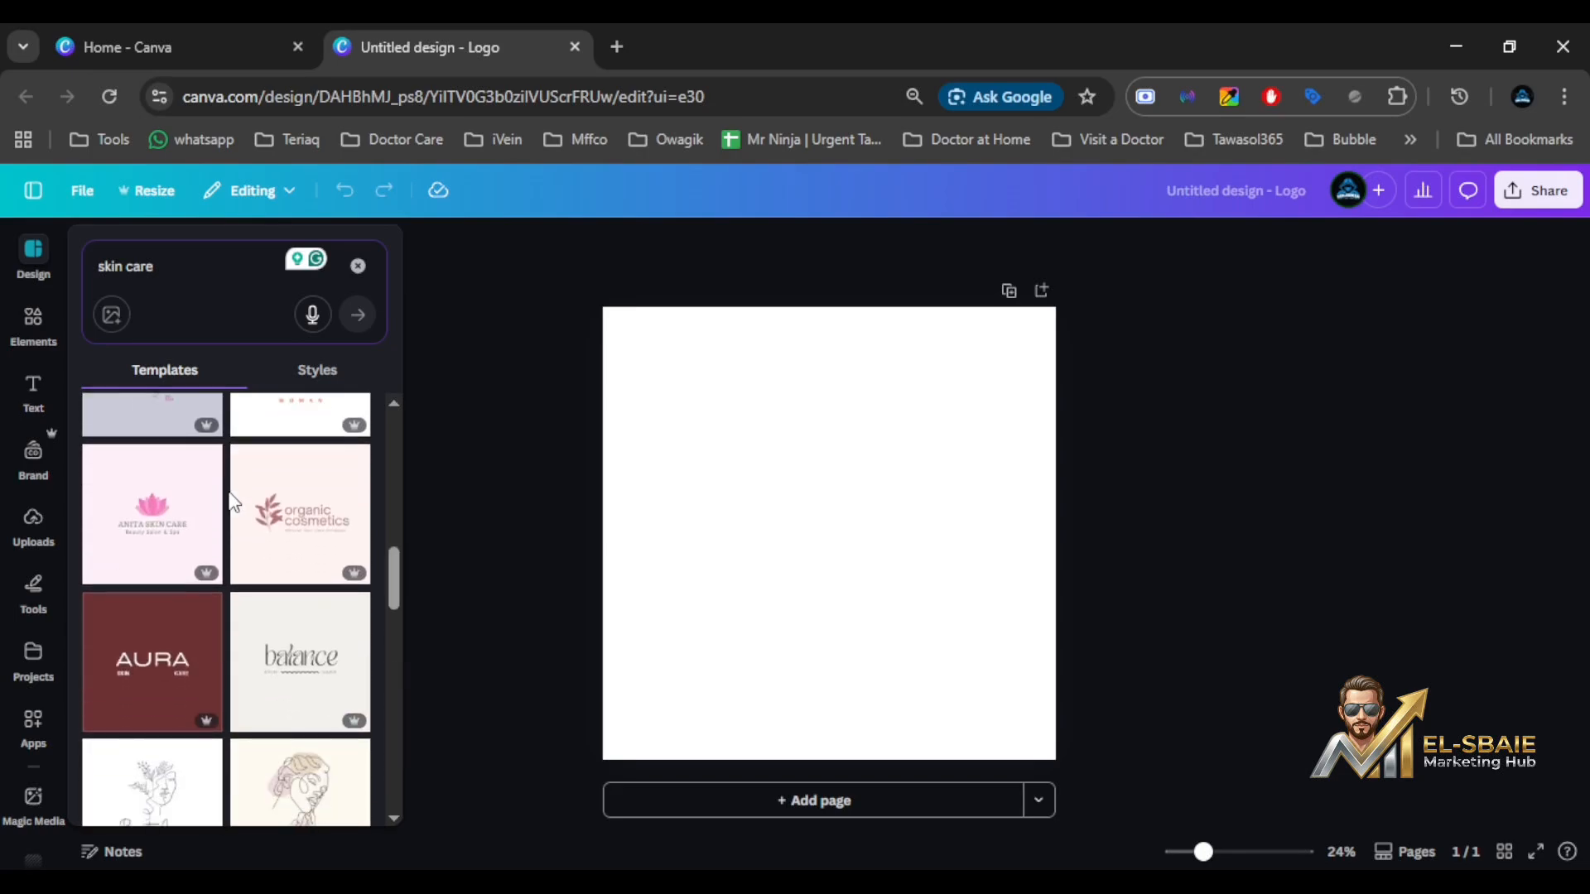
pyautogui.scroll(-5, 232, 501)
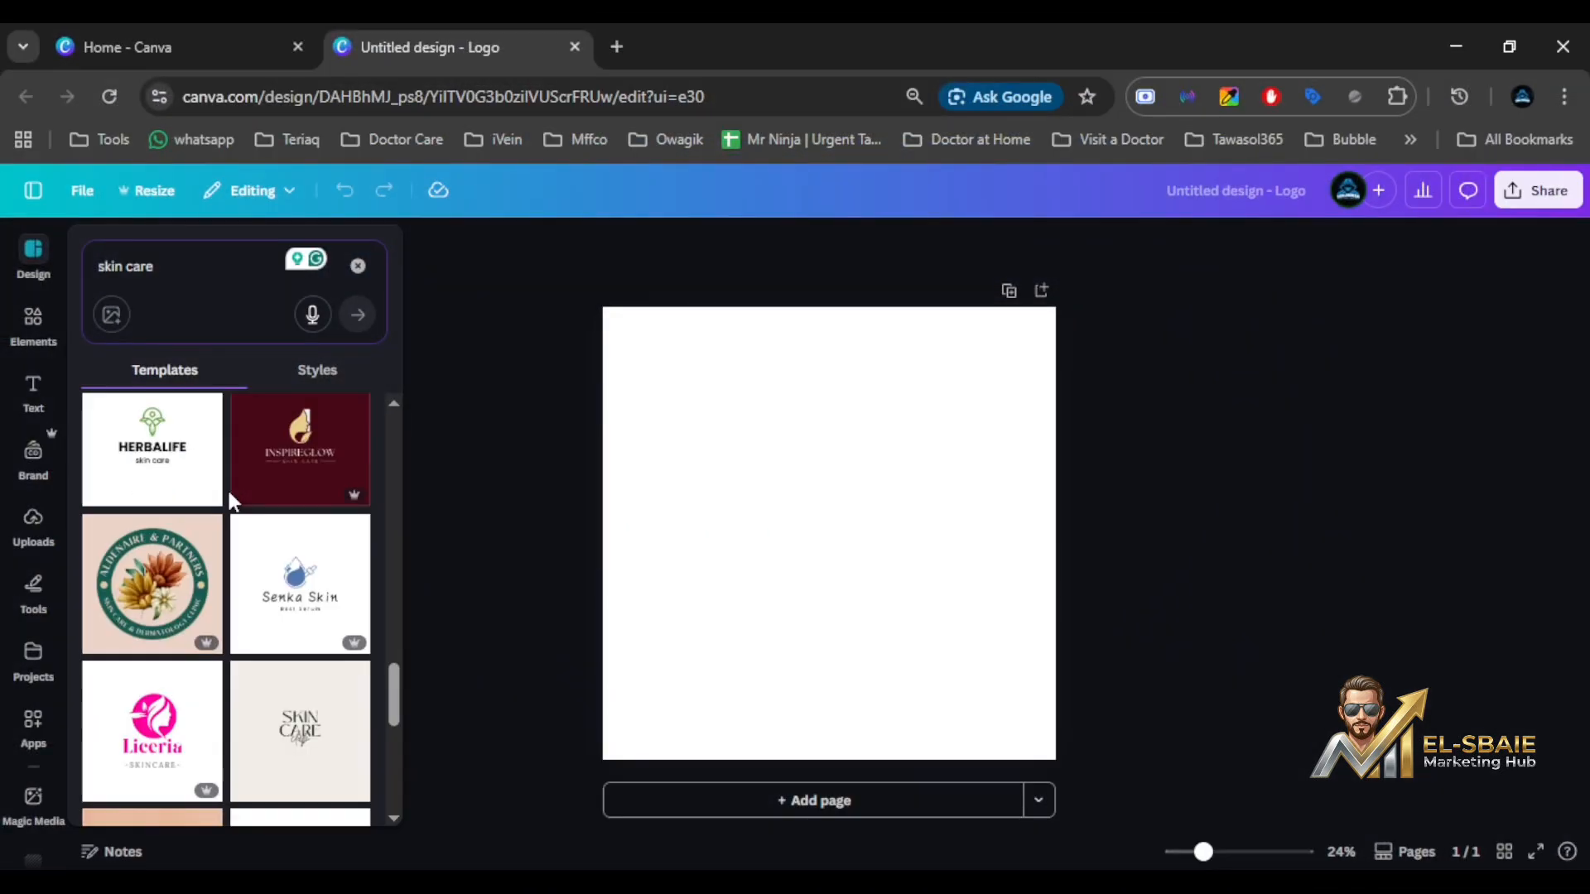
pyautogui.scroll(-2, 232, 499)
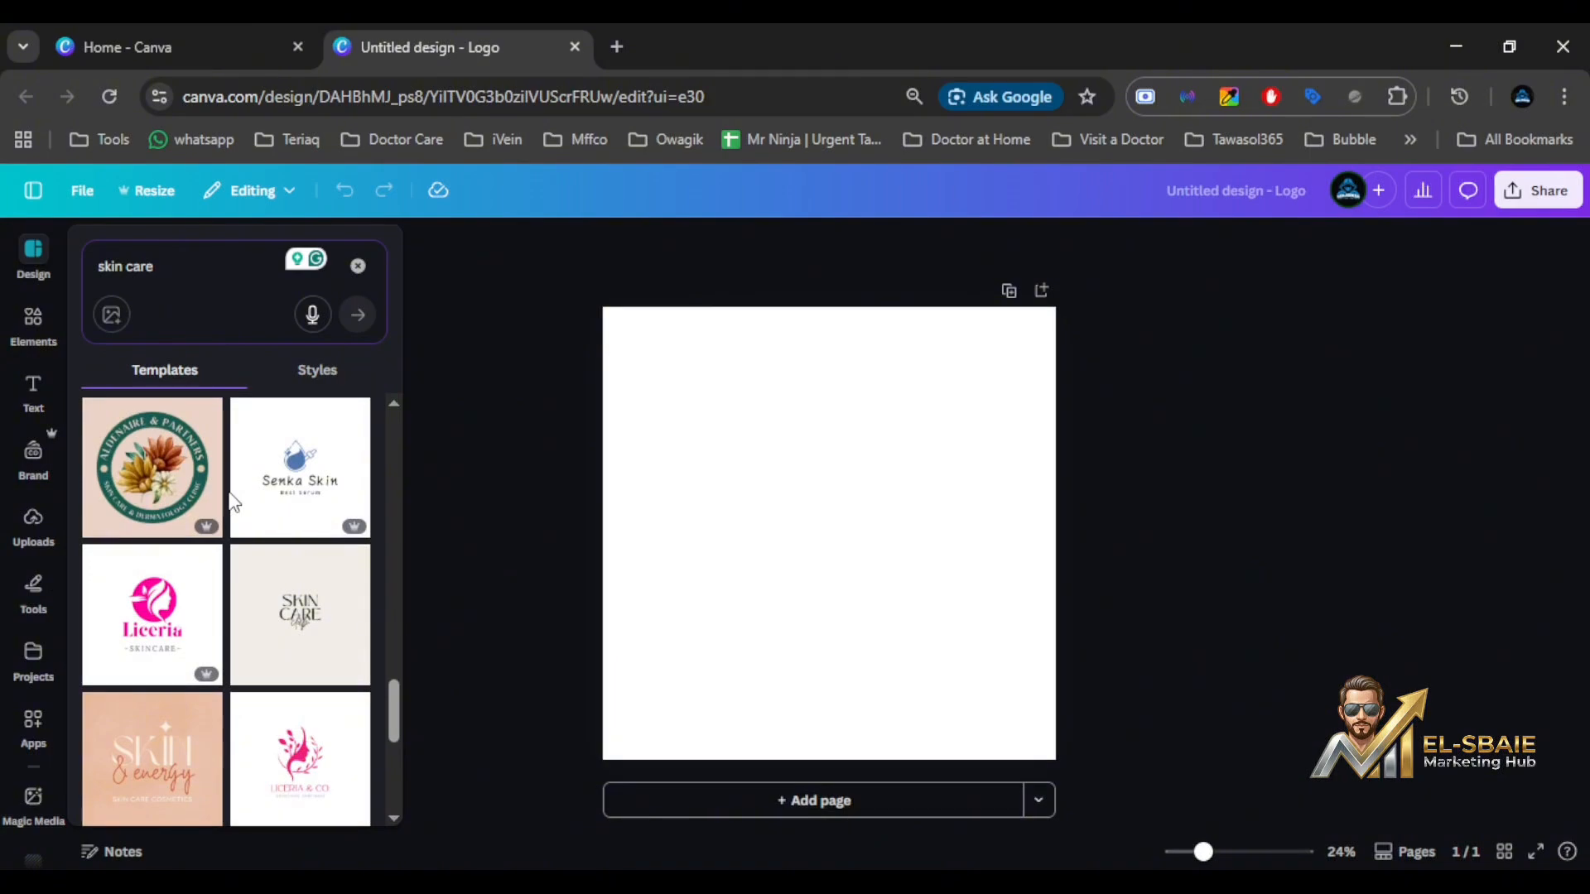
pyautogui.scroll(-1, 234, 501)
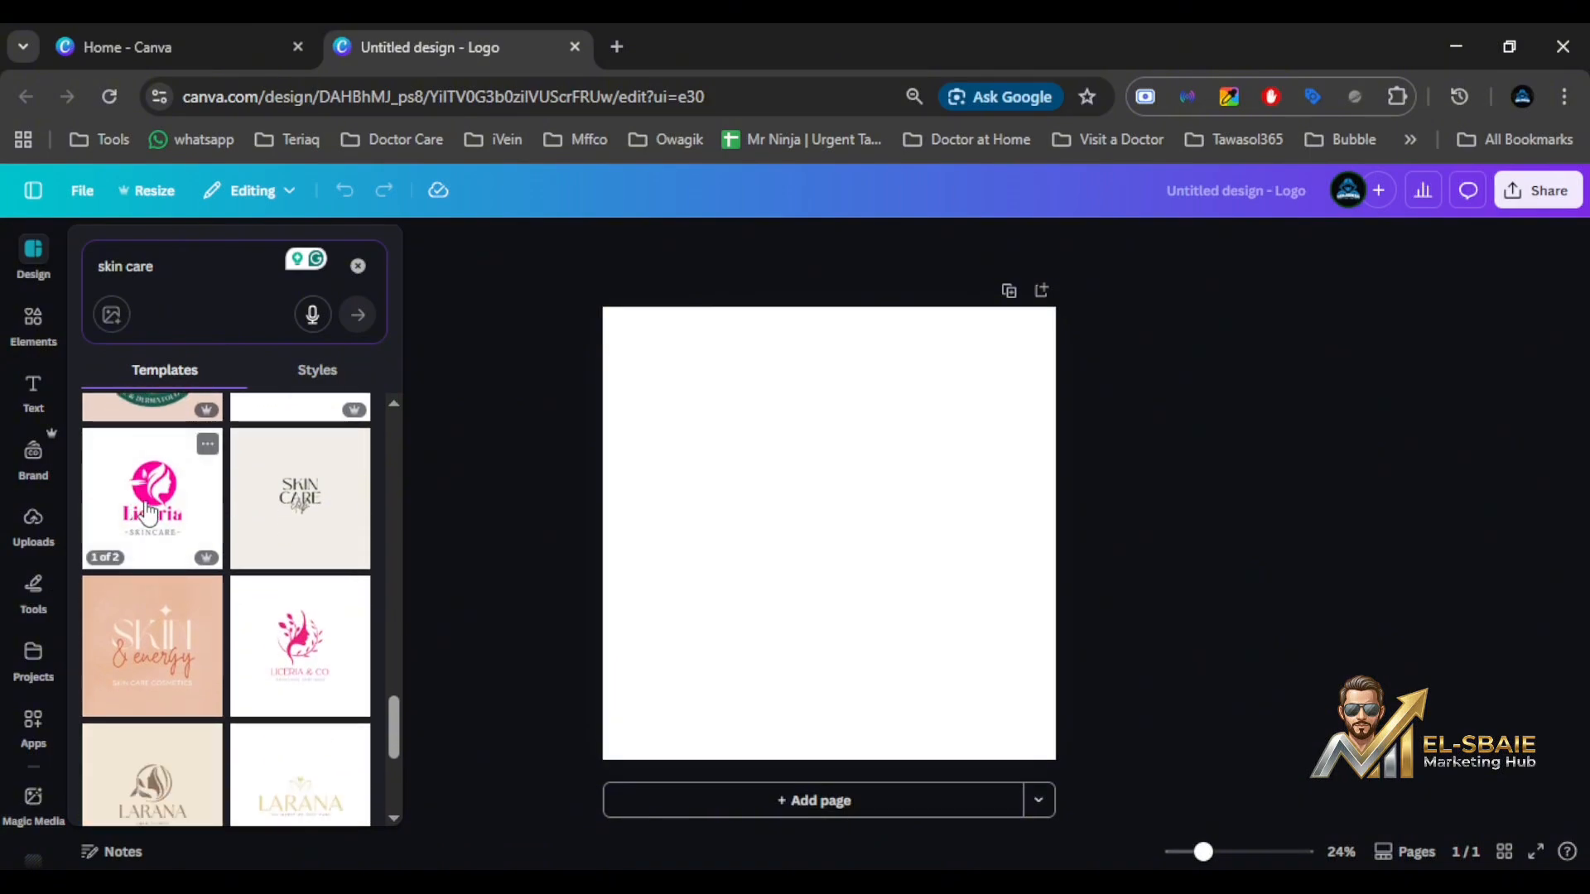
pyautogui.click(312, 673)
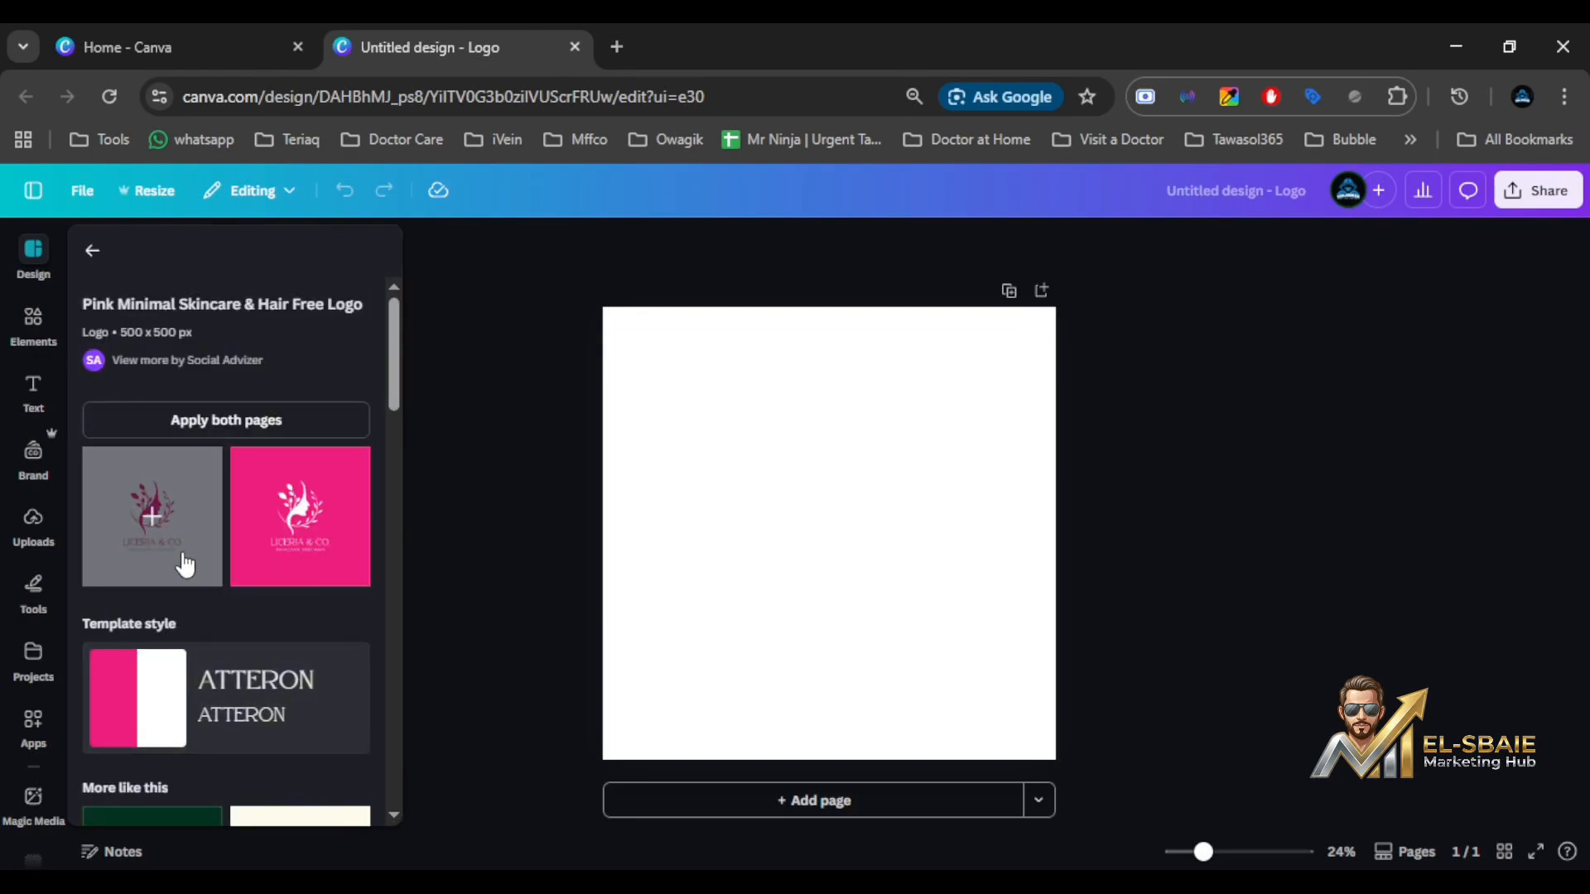
pyautogui.click(183, 563)
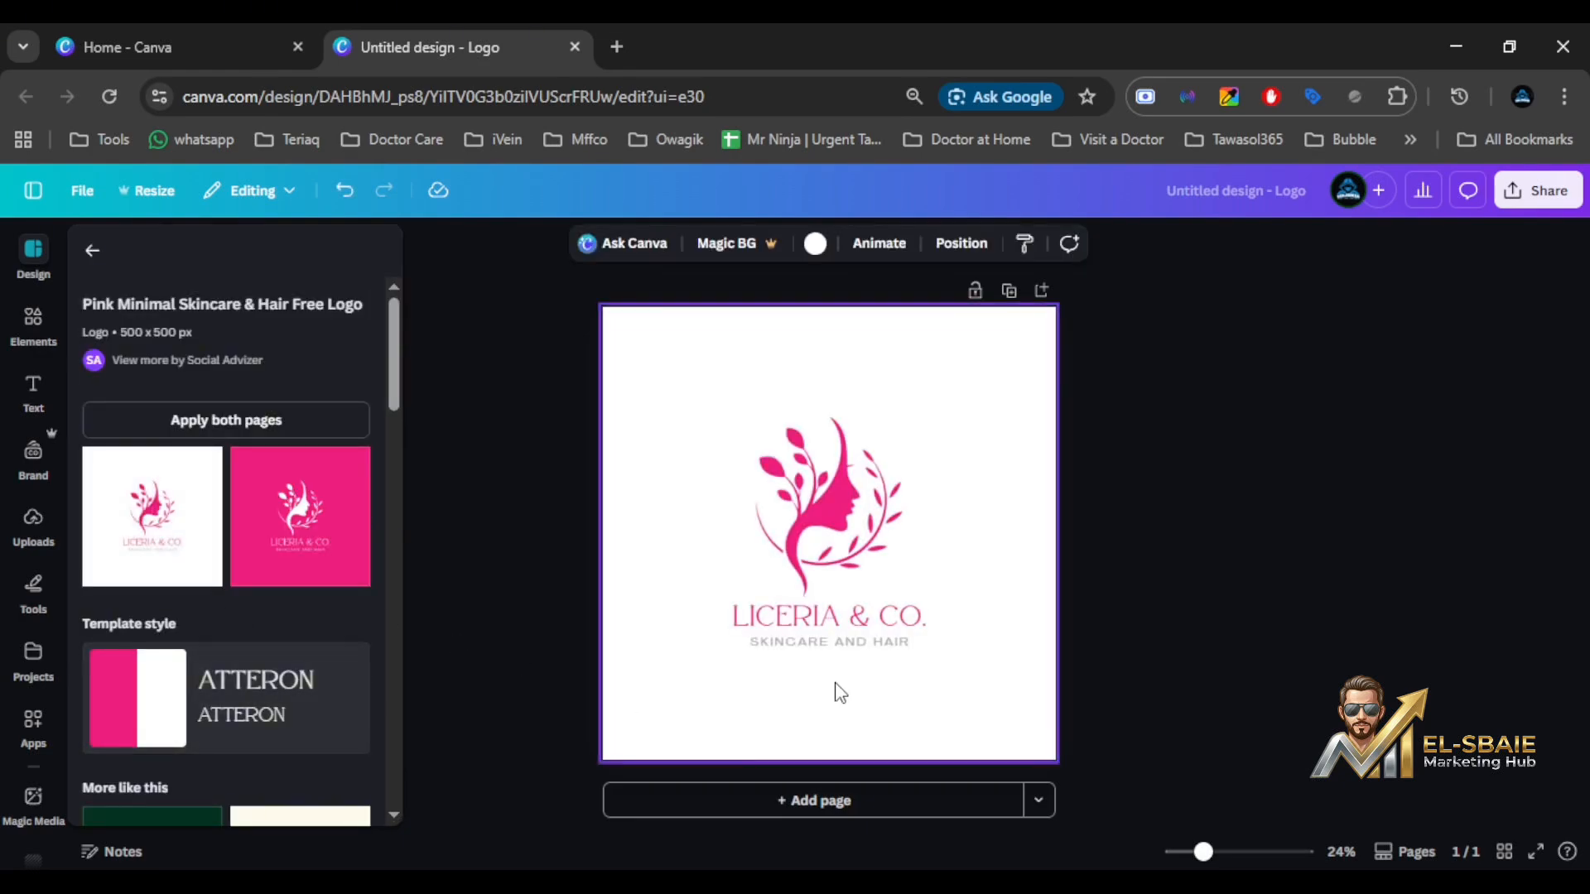
# Replace the brand name "LICERIA & CO." under the face icon with "SKINCARE".
pyautogui.click(811, 631)
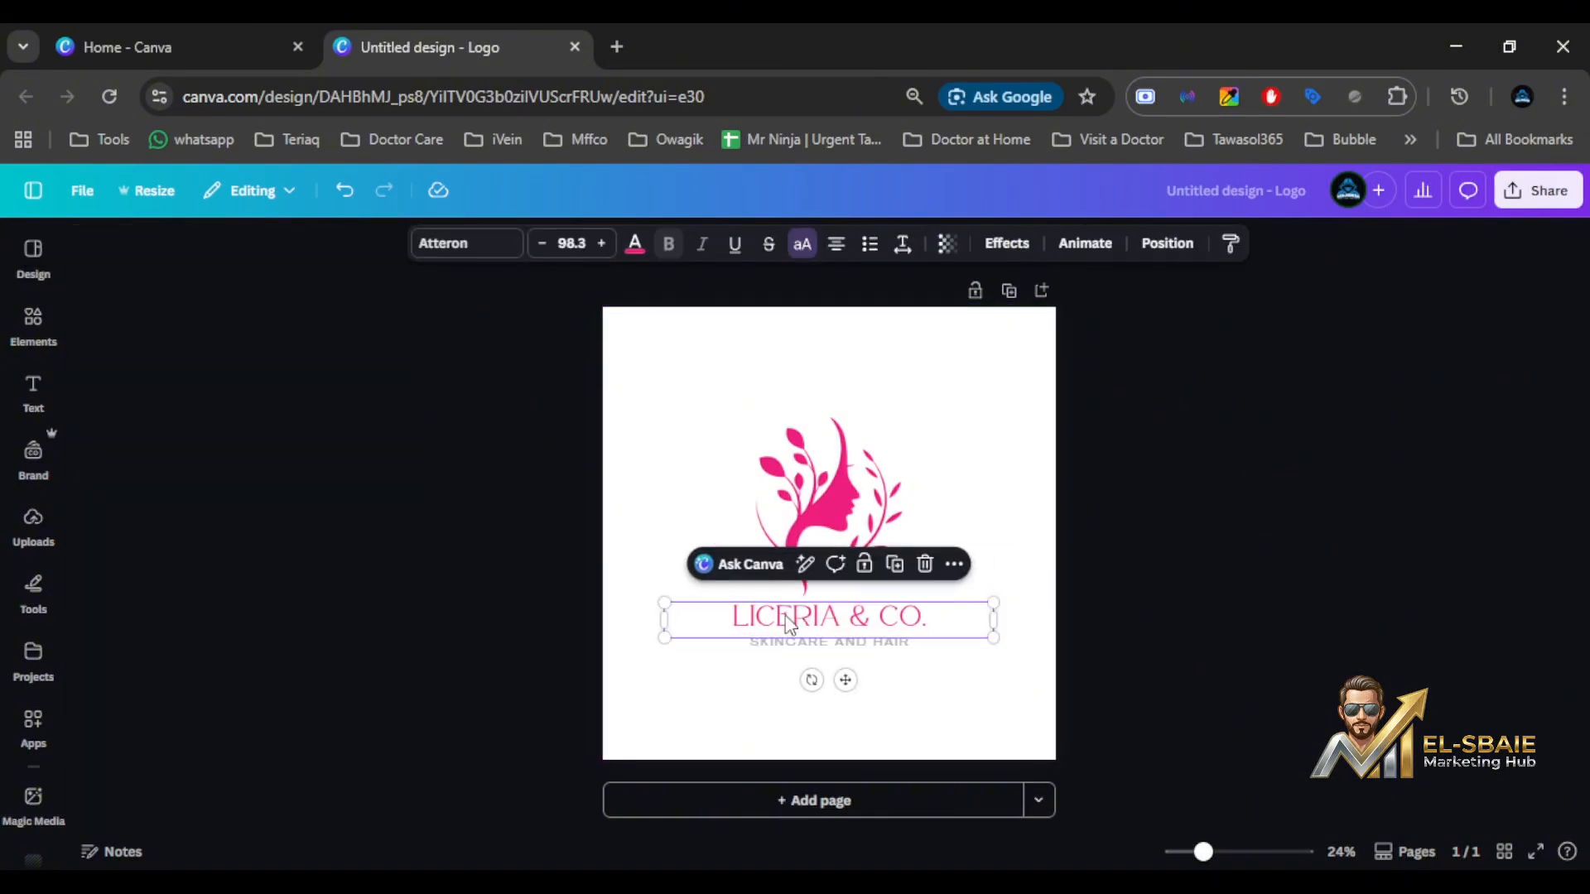
pyautogui.doubleClick(794, 616)
pyautogui.click(793, 616)
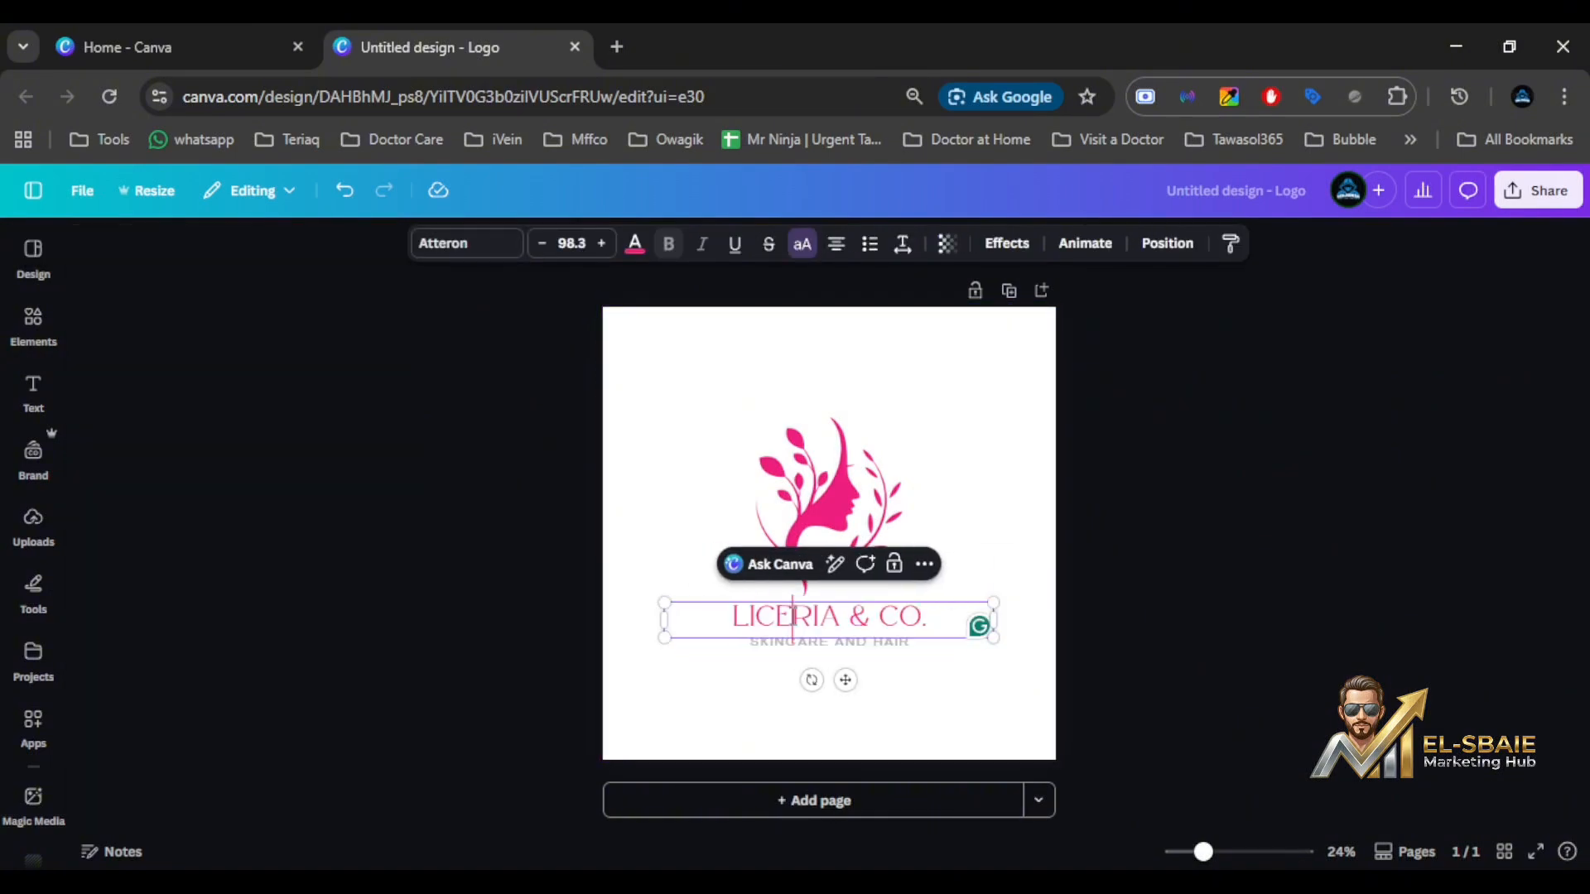
pyautogui.moveTo(740, 615); pyautogui.dragTo(841, 617)
pyautogui.hotkey('ctrl', 'a')
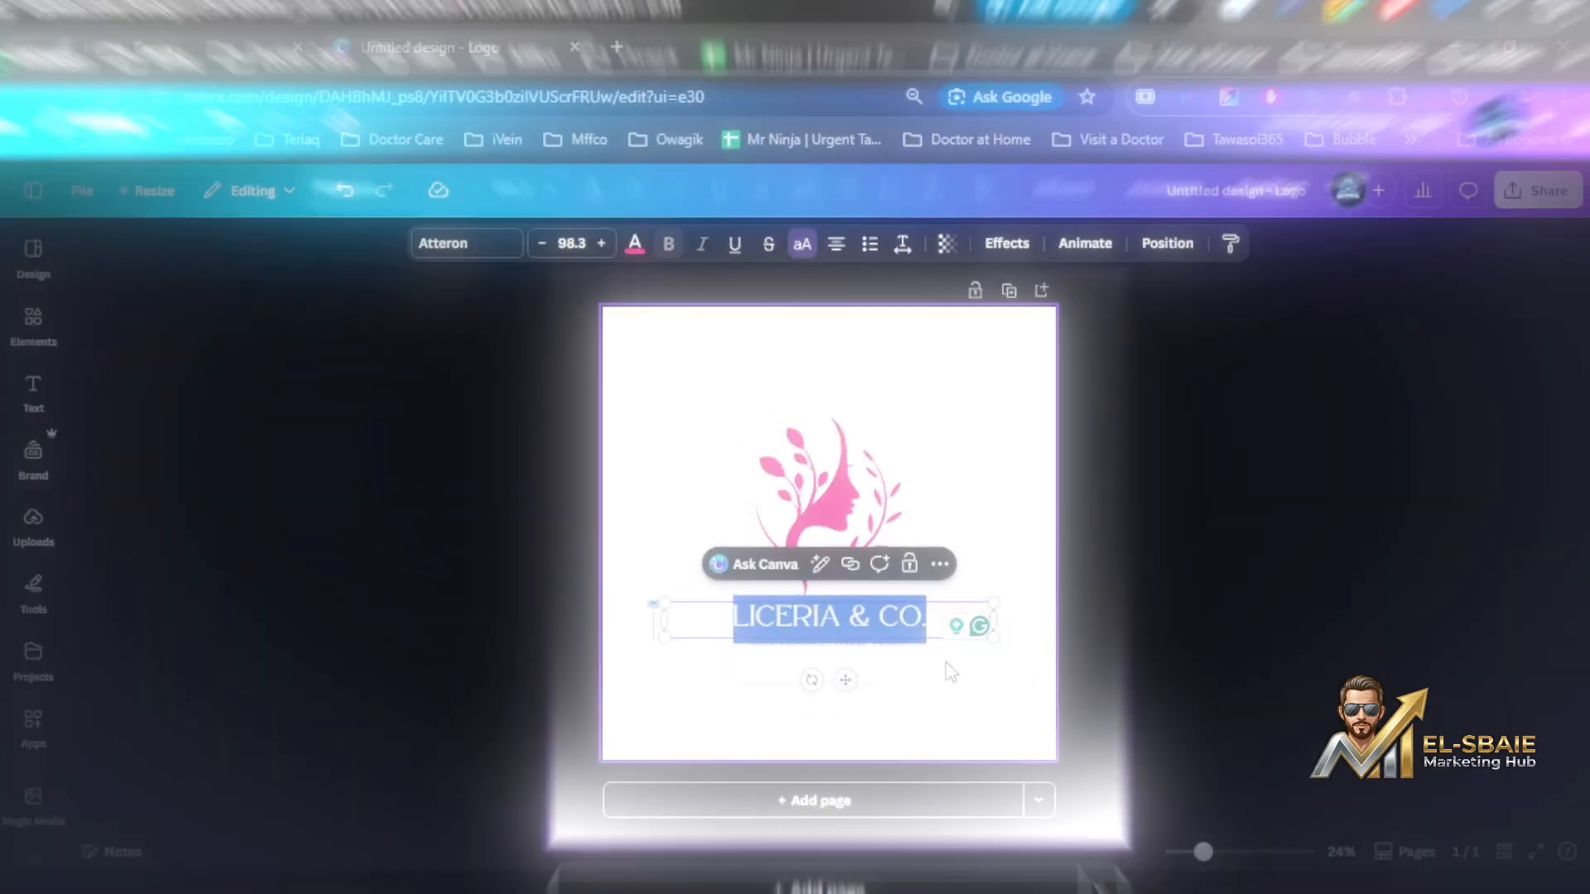
pyautogui.write('S')
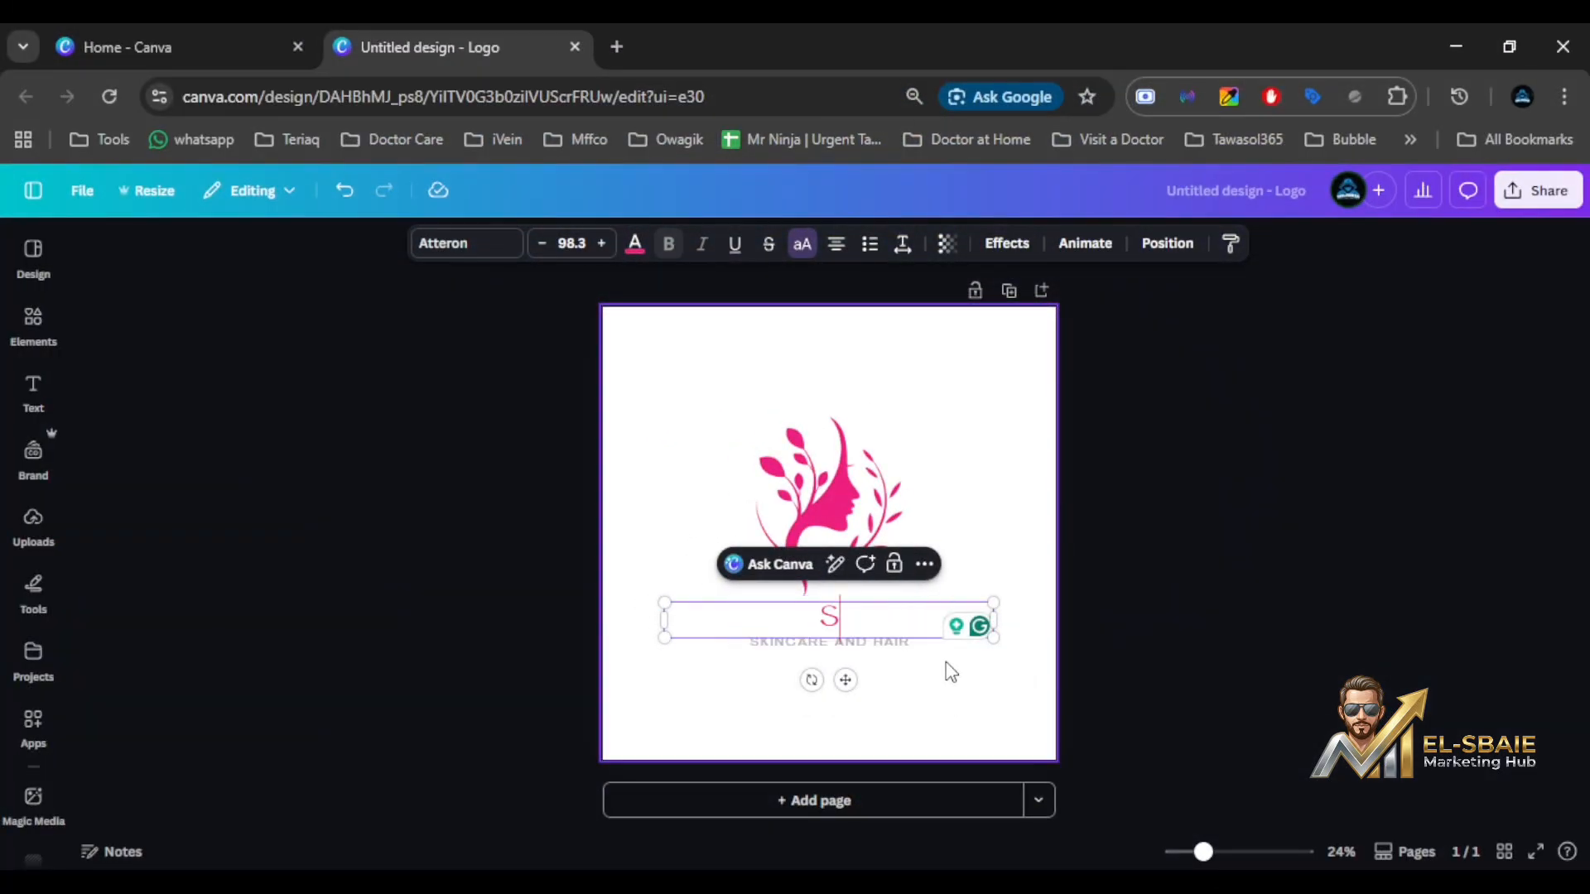
pyautogui.write('KIN')
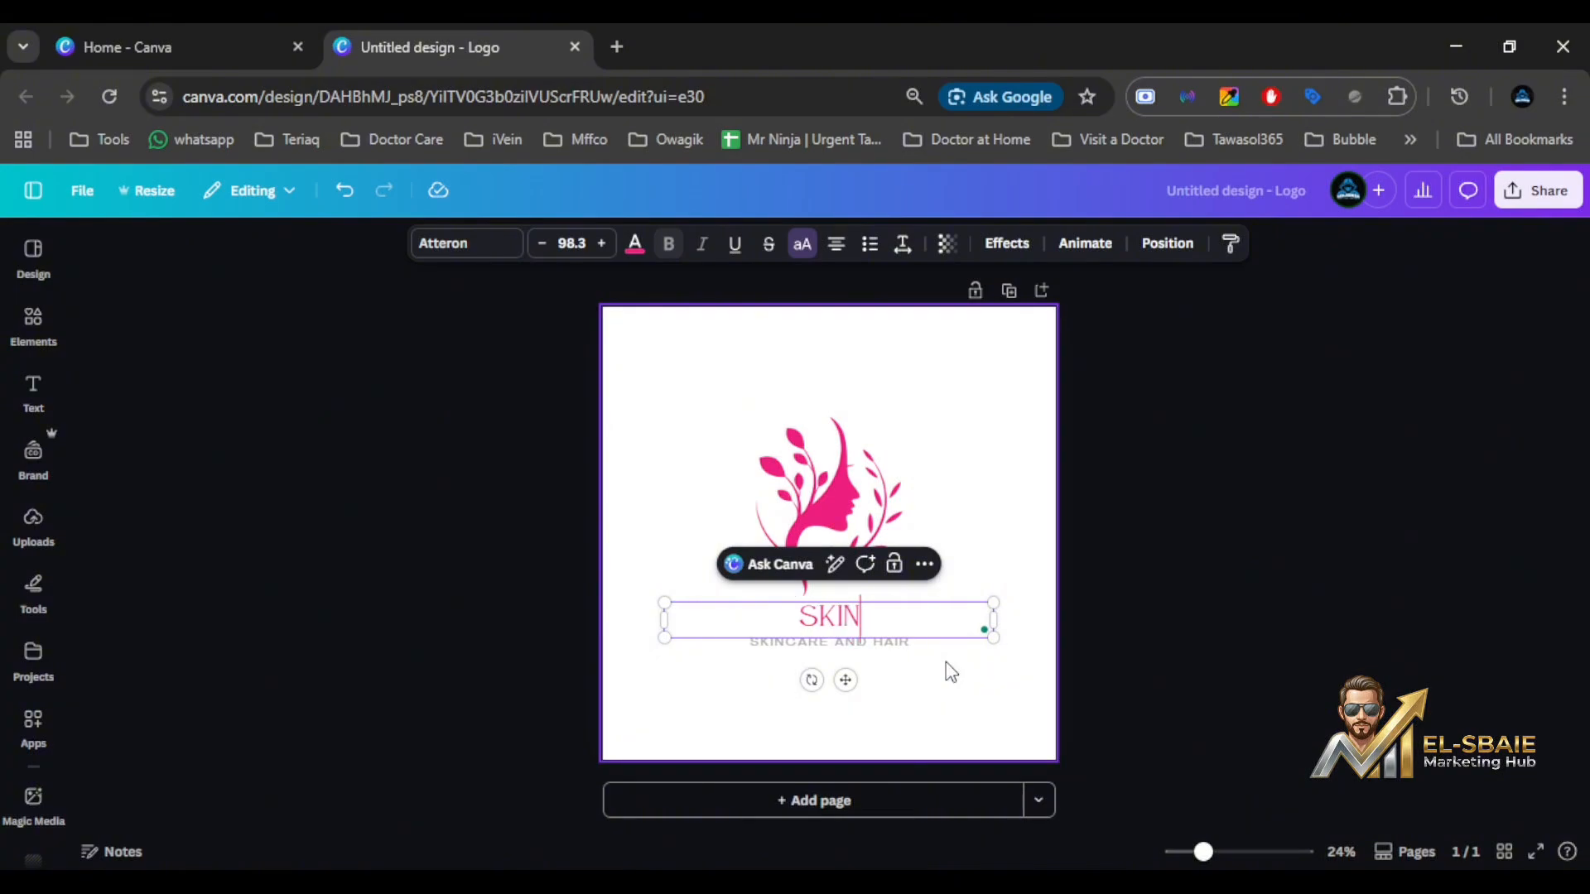
pyautogui.write('CARE')
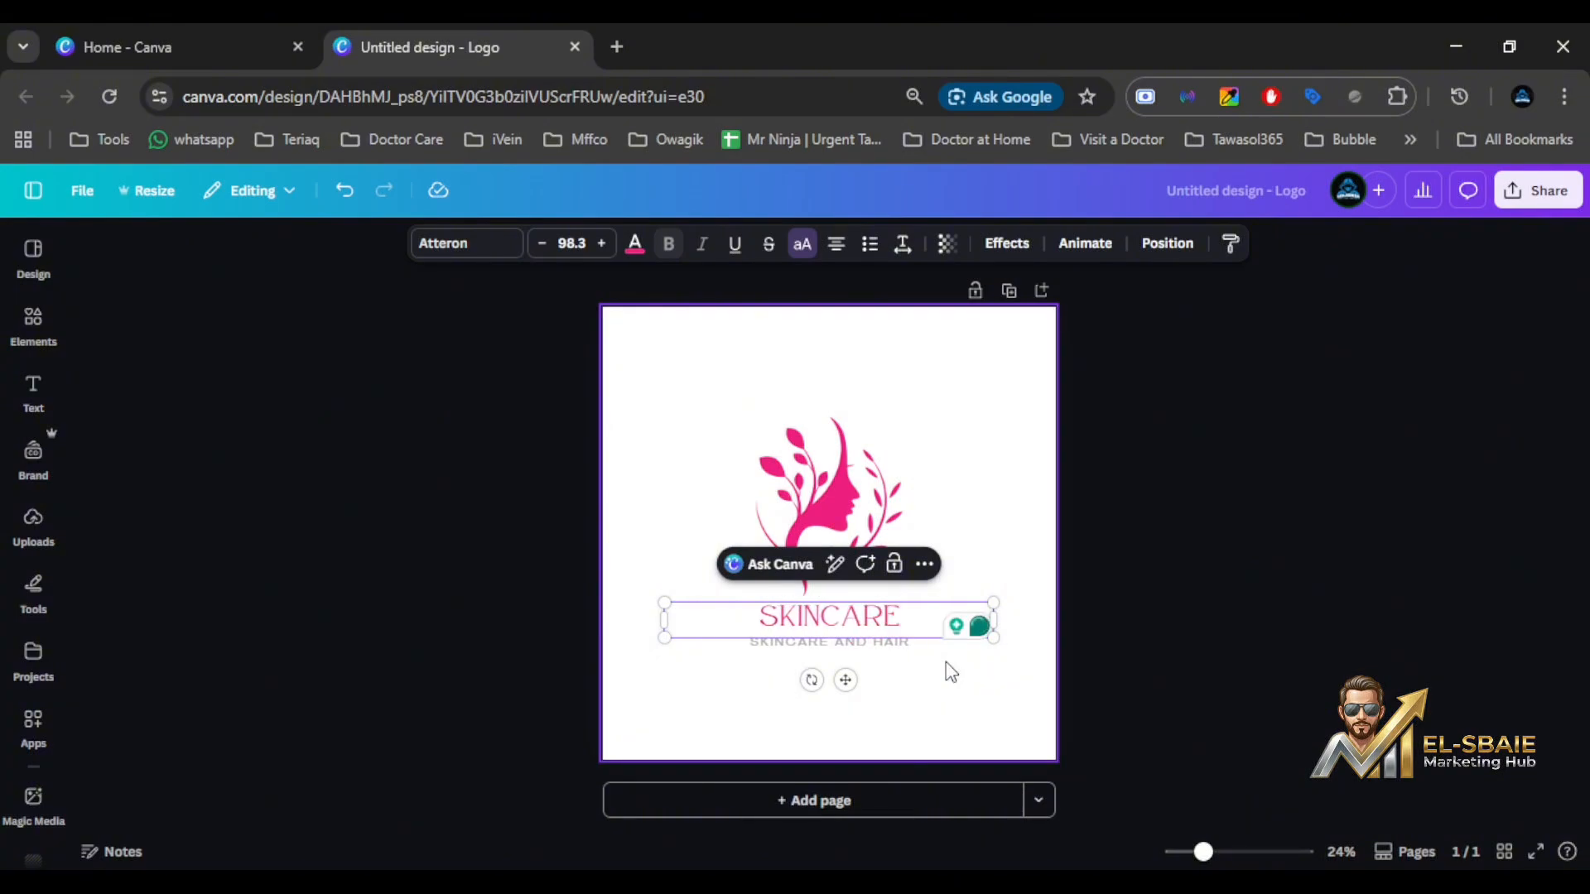
pyautogui.click(1224, 711)
# Narrow the text boxes of the SKINCARE title and the SKINCARE AND HAIR tagline to fit their text.
pyautogui.click(831, 647)
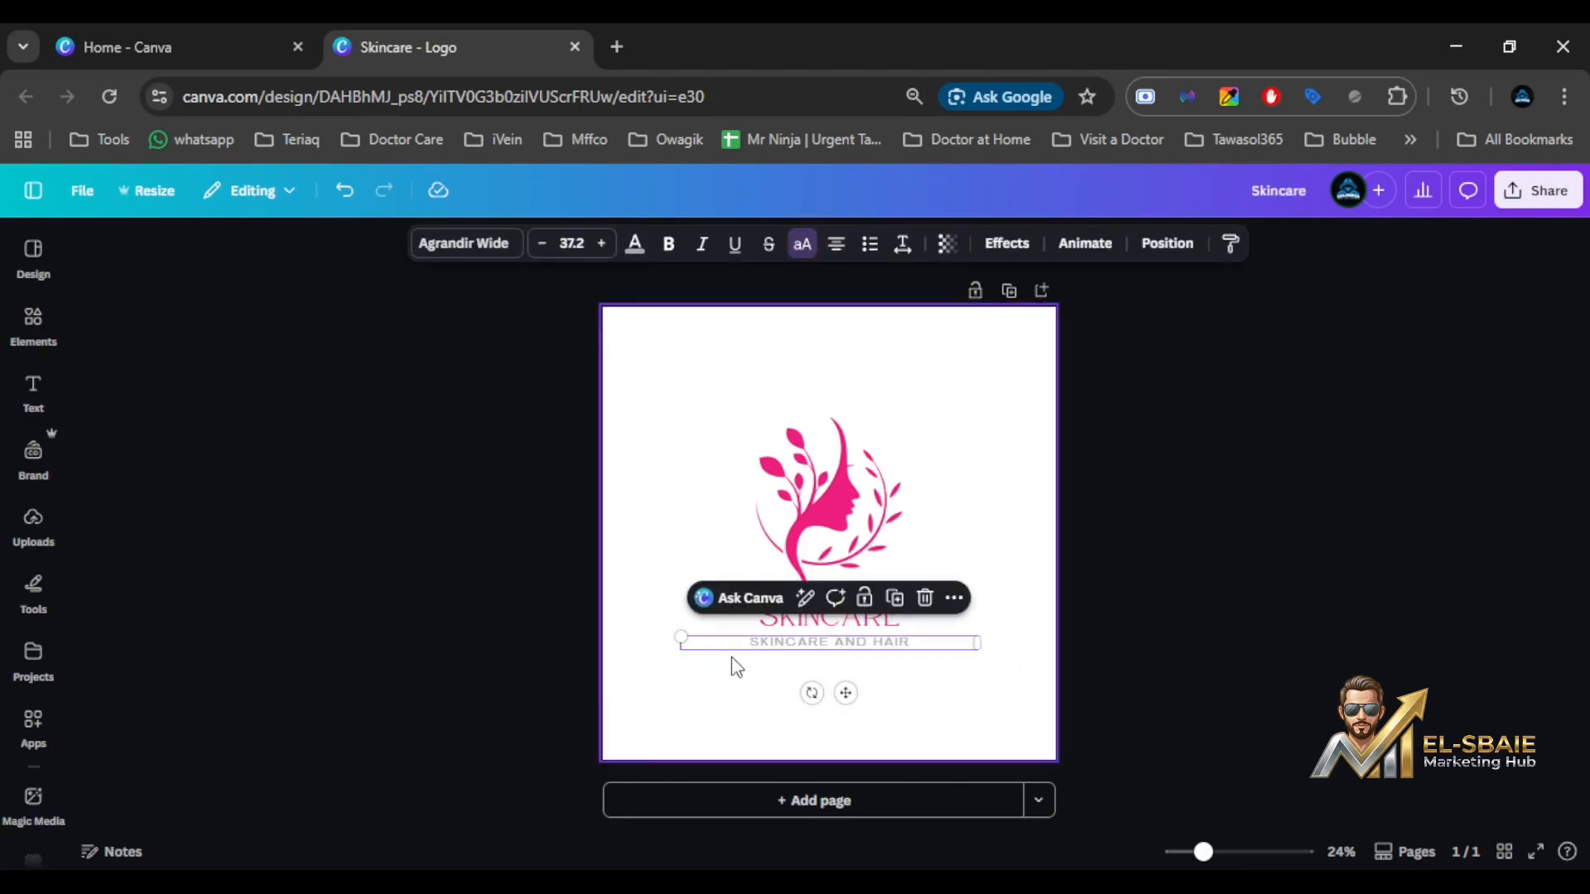
pyautogui.click(736, 681)
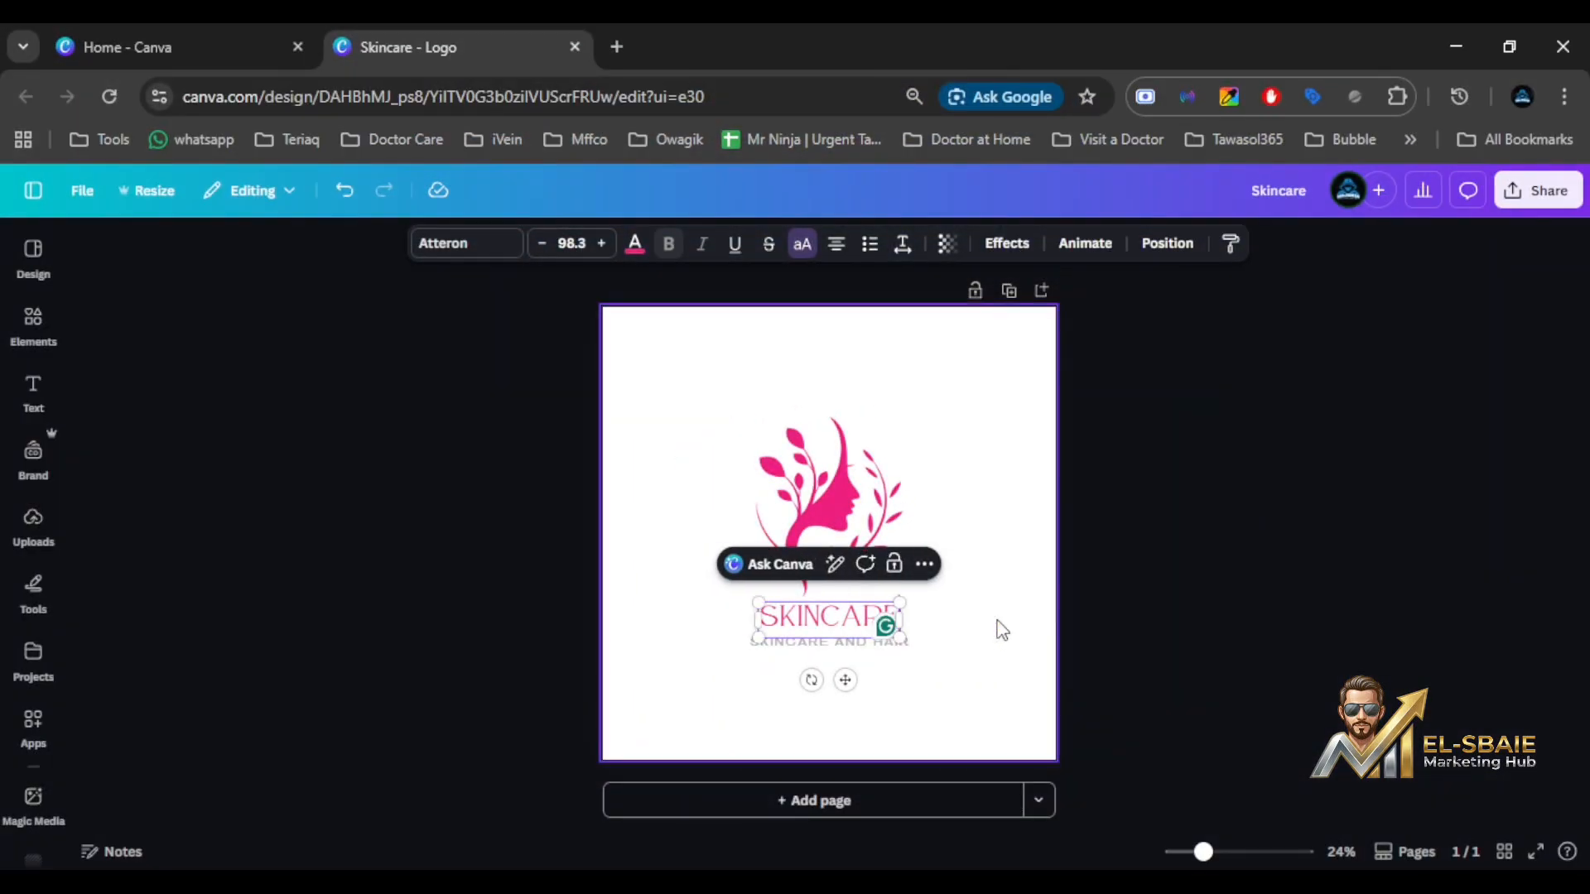
pyautogui.click(793, 669)
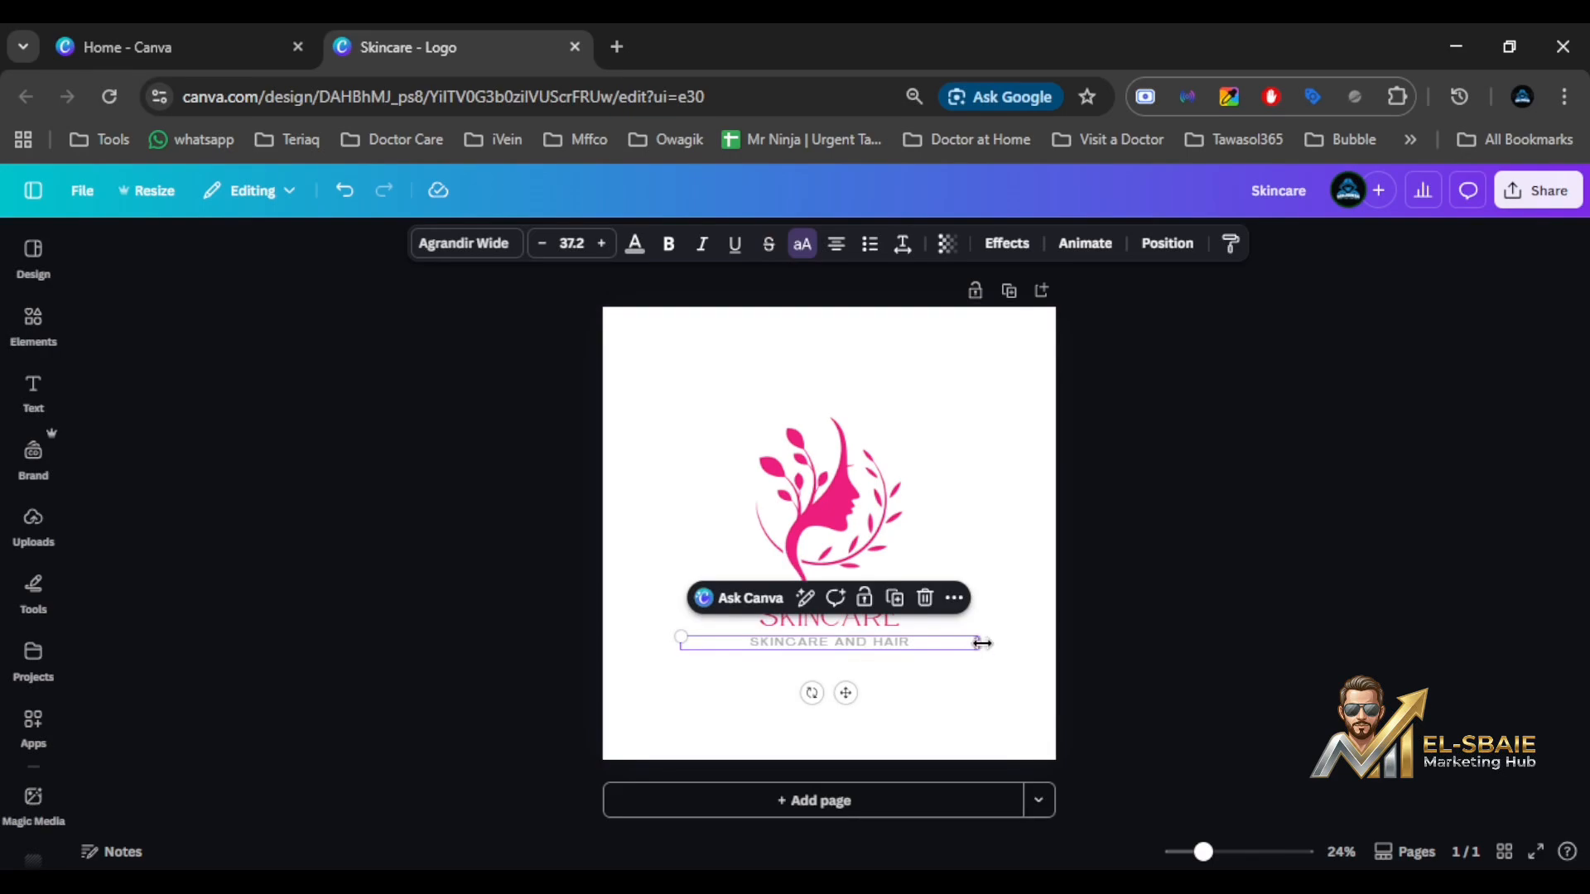
pyautogui.click(941, 708)
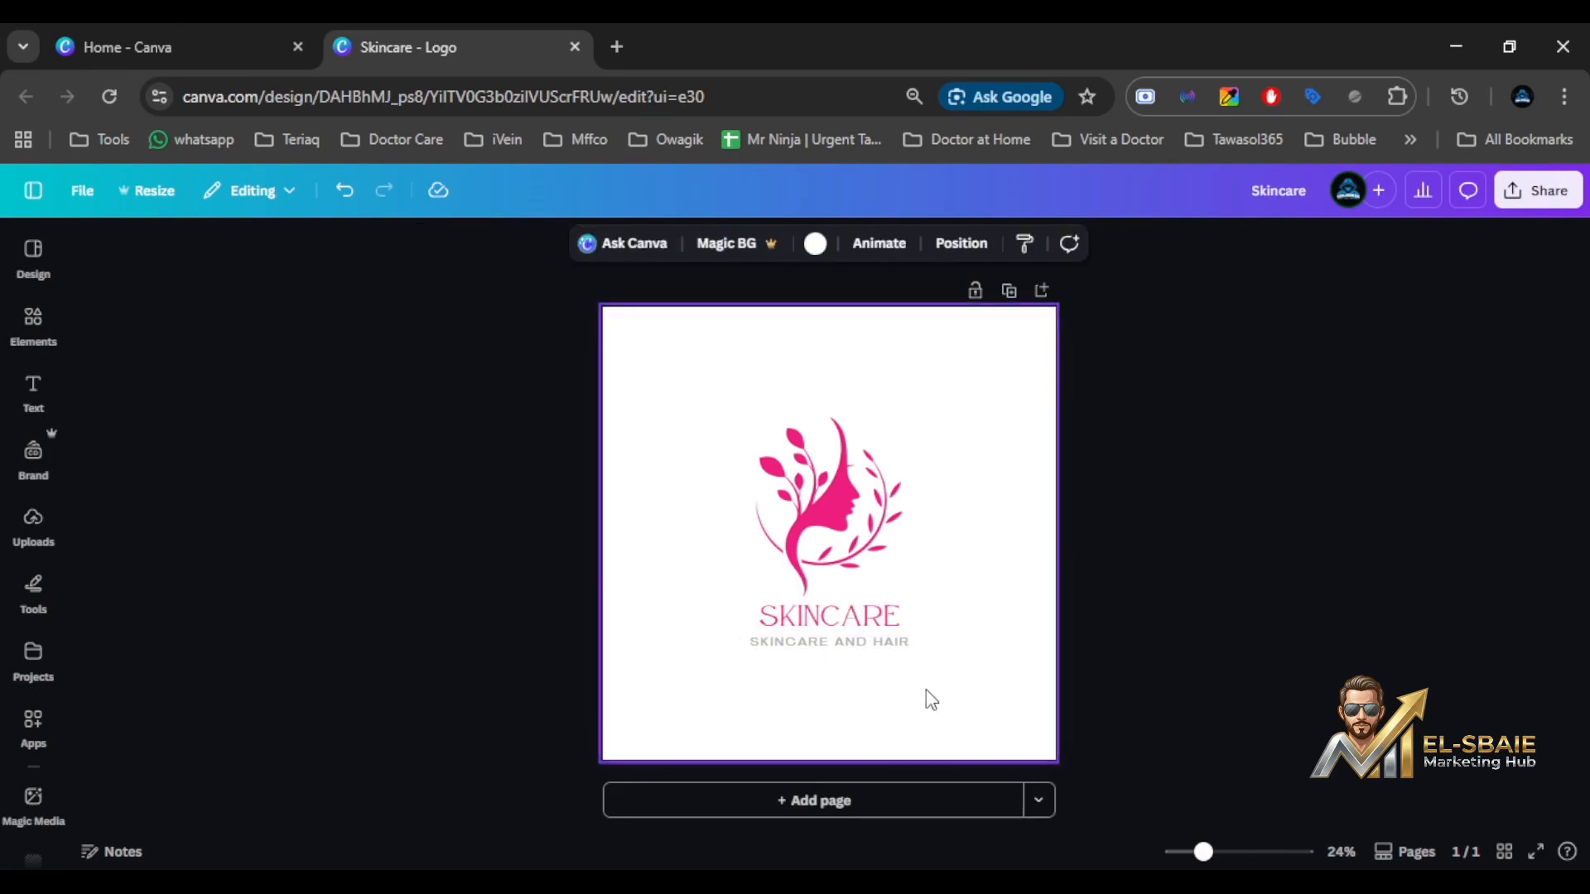
# Scale the icon, title and tagline down together until the tagline's font size is about 30.4, and centre them on the page.
pyautogui.moveTo(931, 700); pyautogui.dragTo(753, 460)
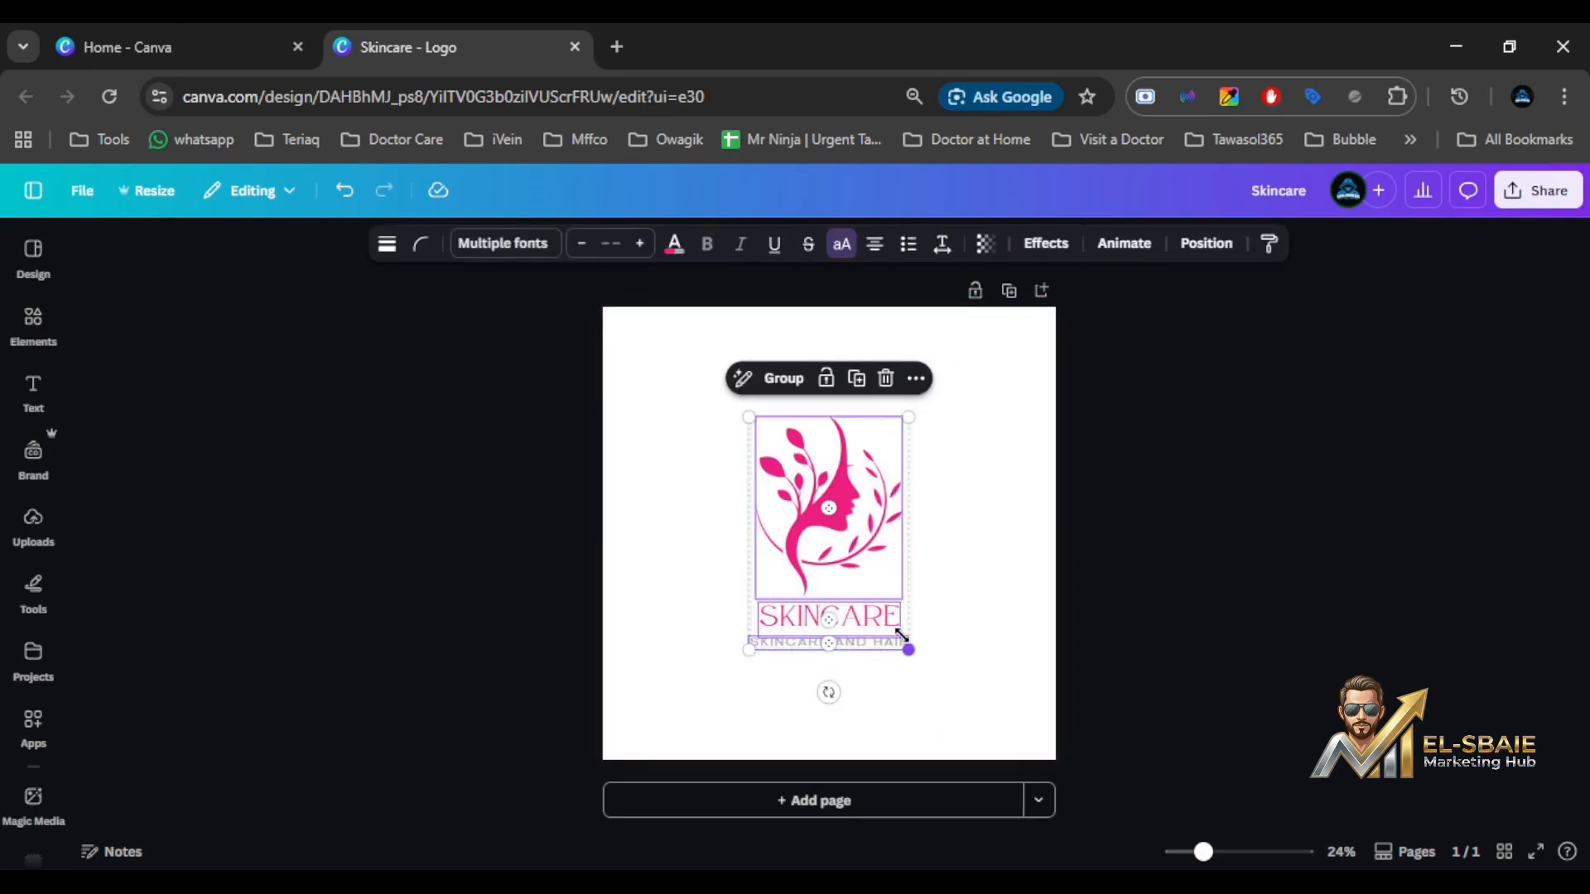
pyautogui.moveTo(900, 634); pyautogui.dragTo(874, 596)
pyautogui.moveTo(832, 519); pyautogui.dragTo(844, 540)
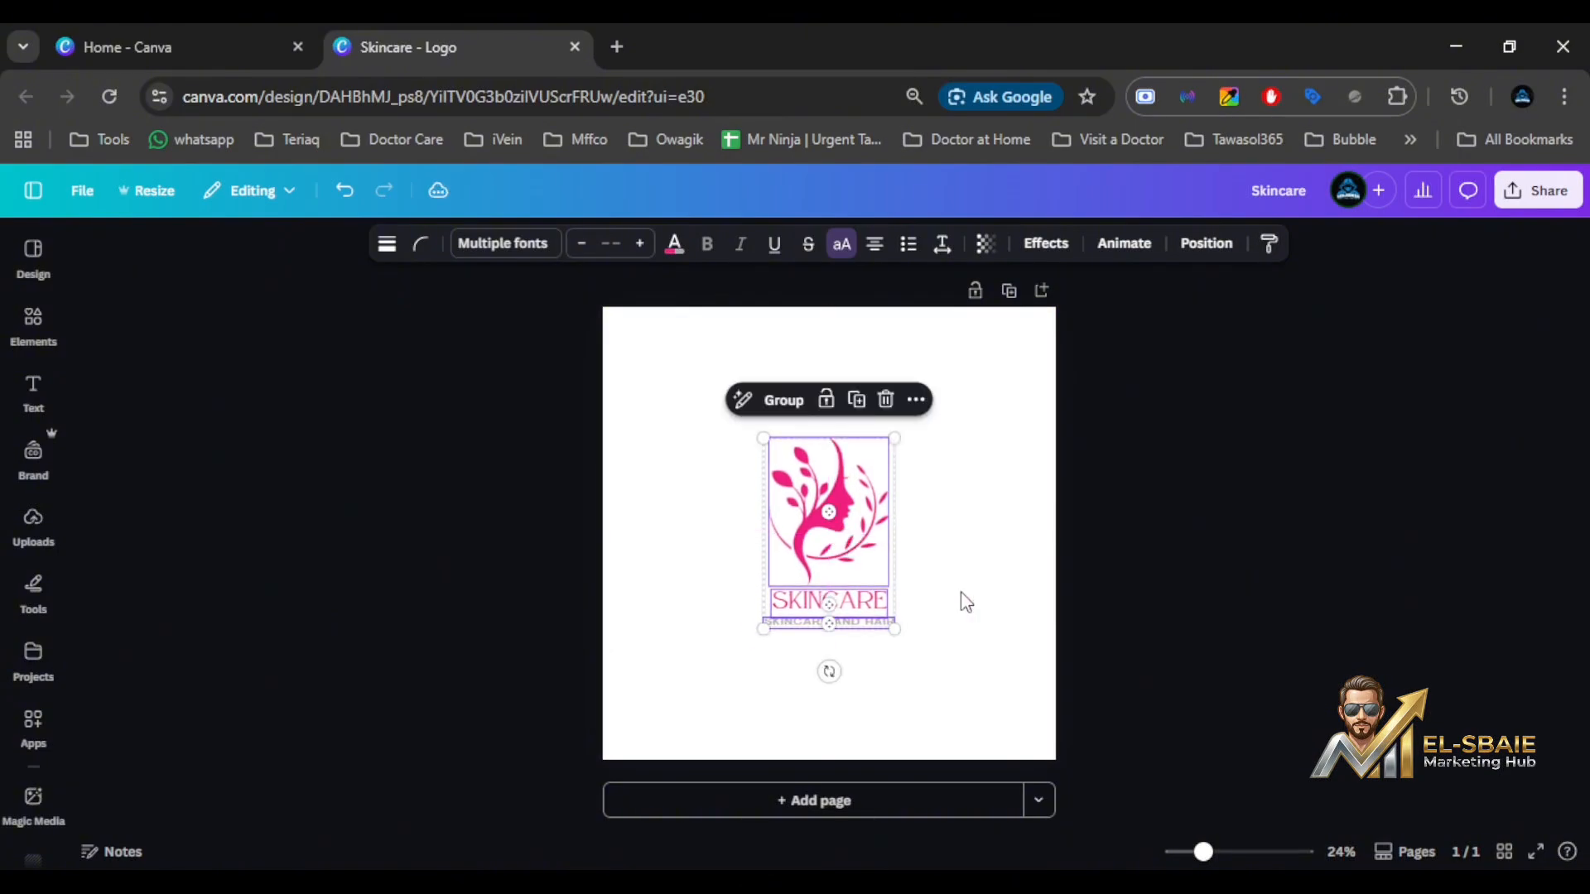
pyautogui.click(971, 679)
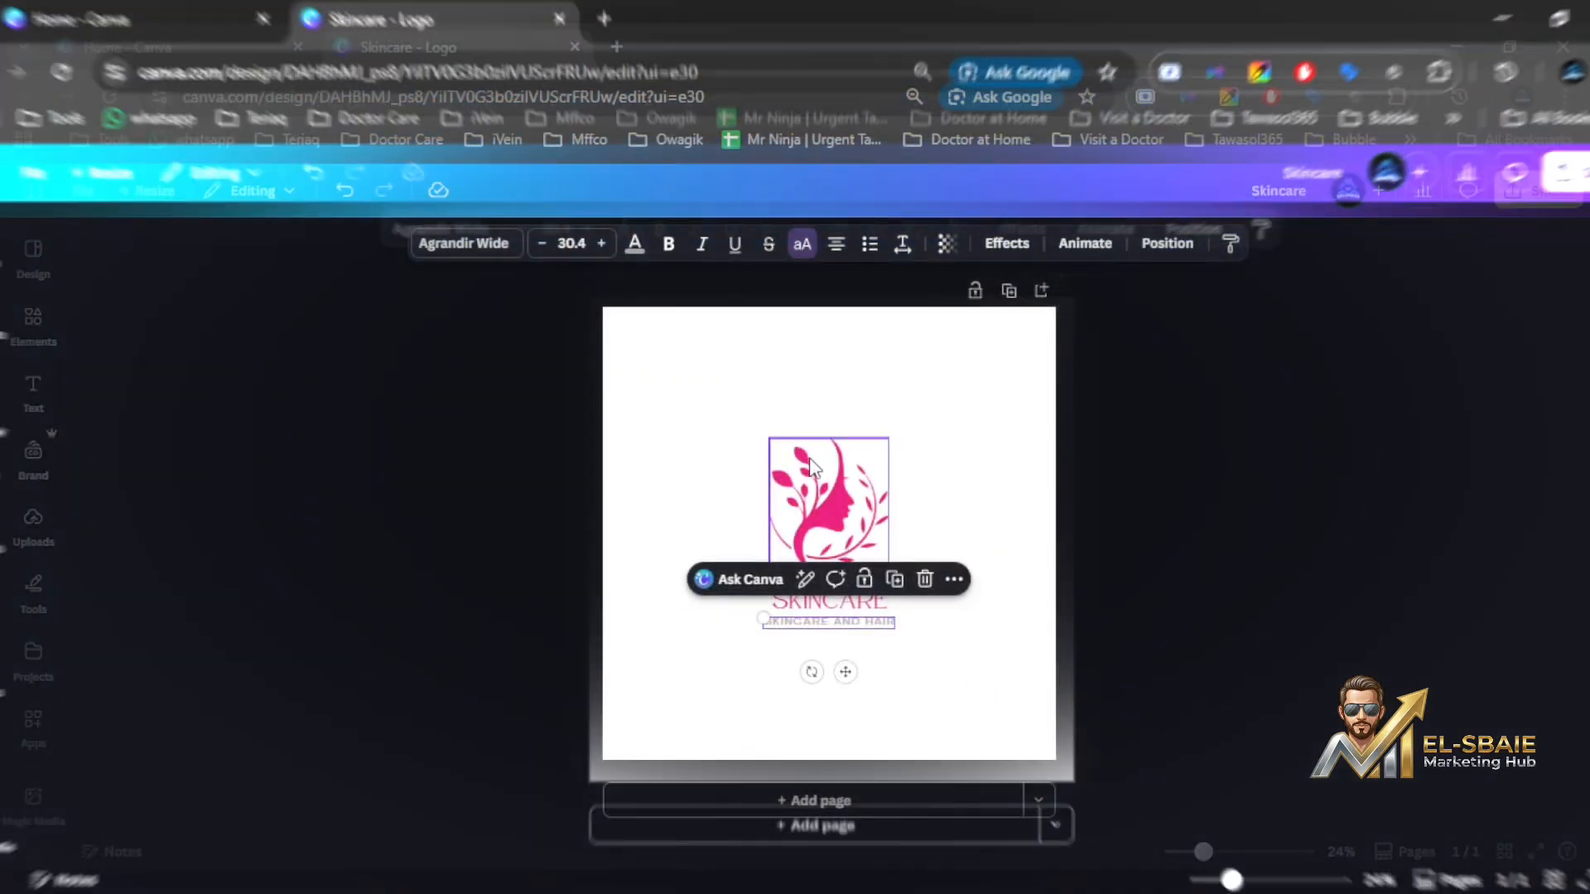
# Try the two blue brand palette colors on the face icon and restore its vivid pink document color.
pyautogui.click(828, 511)
pyautogui.click(647, 245)
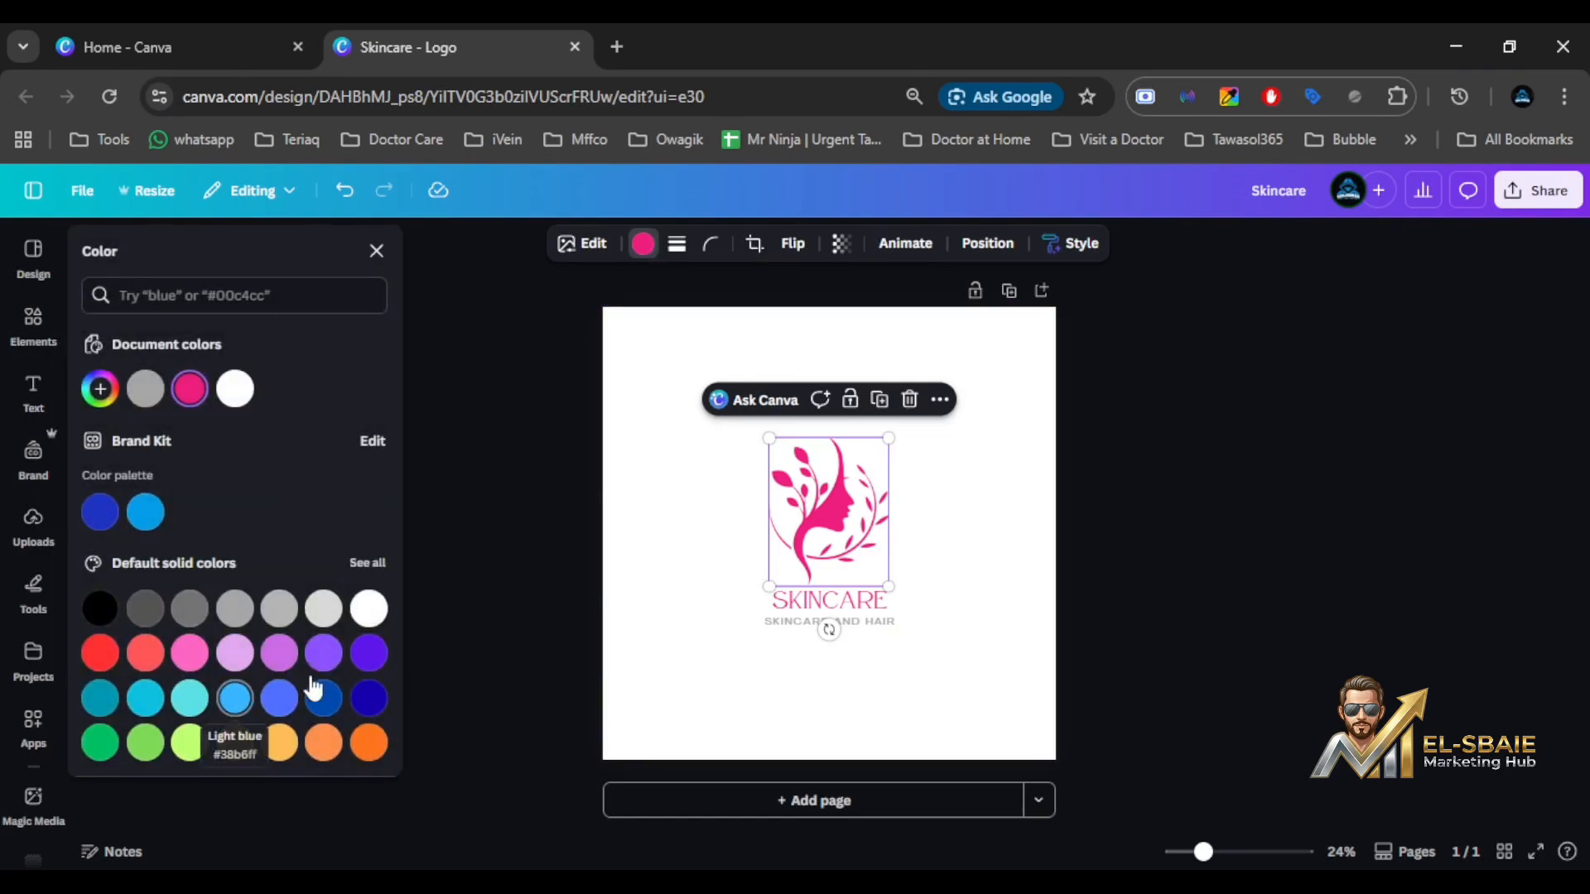
pyautogui.click(153, 527)
pyautogui.click(101, 514)
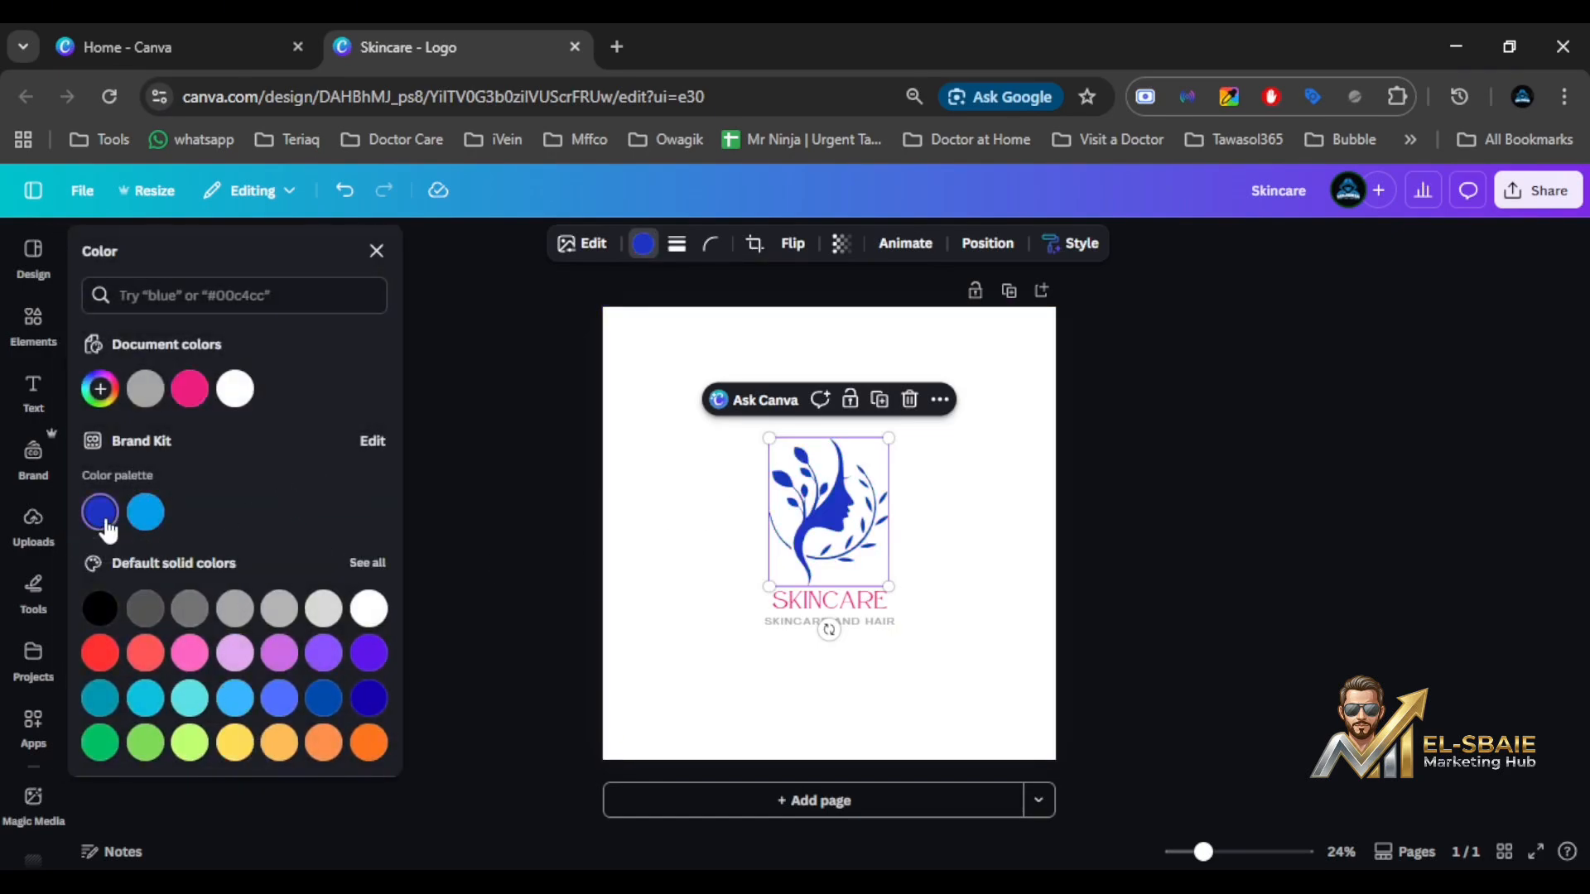
pyautogui.click(189, 389)
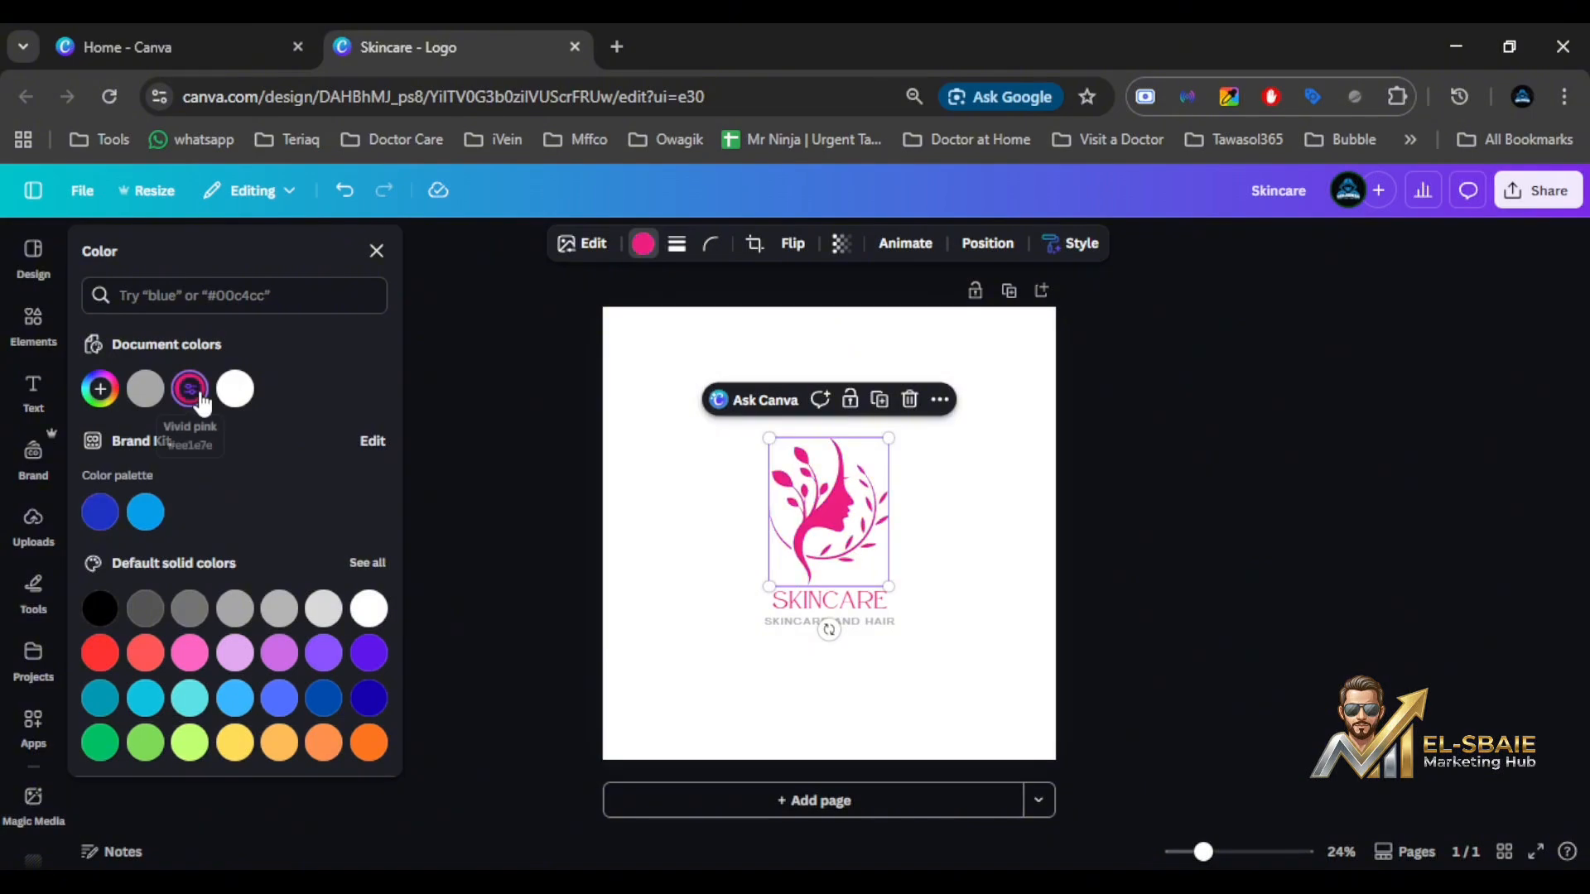
pyautogui.click(930, 660)
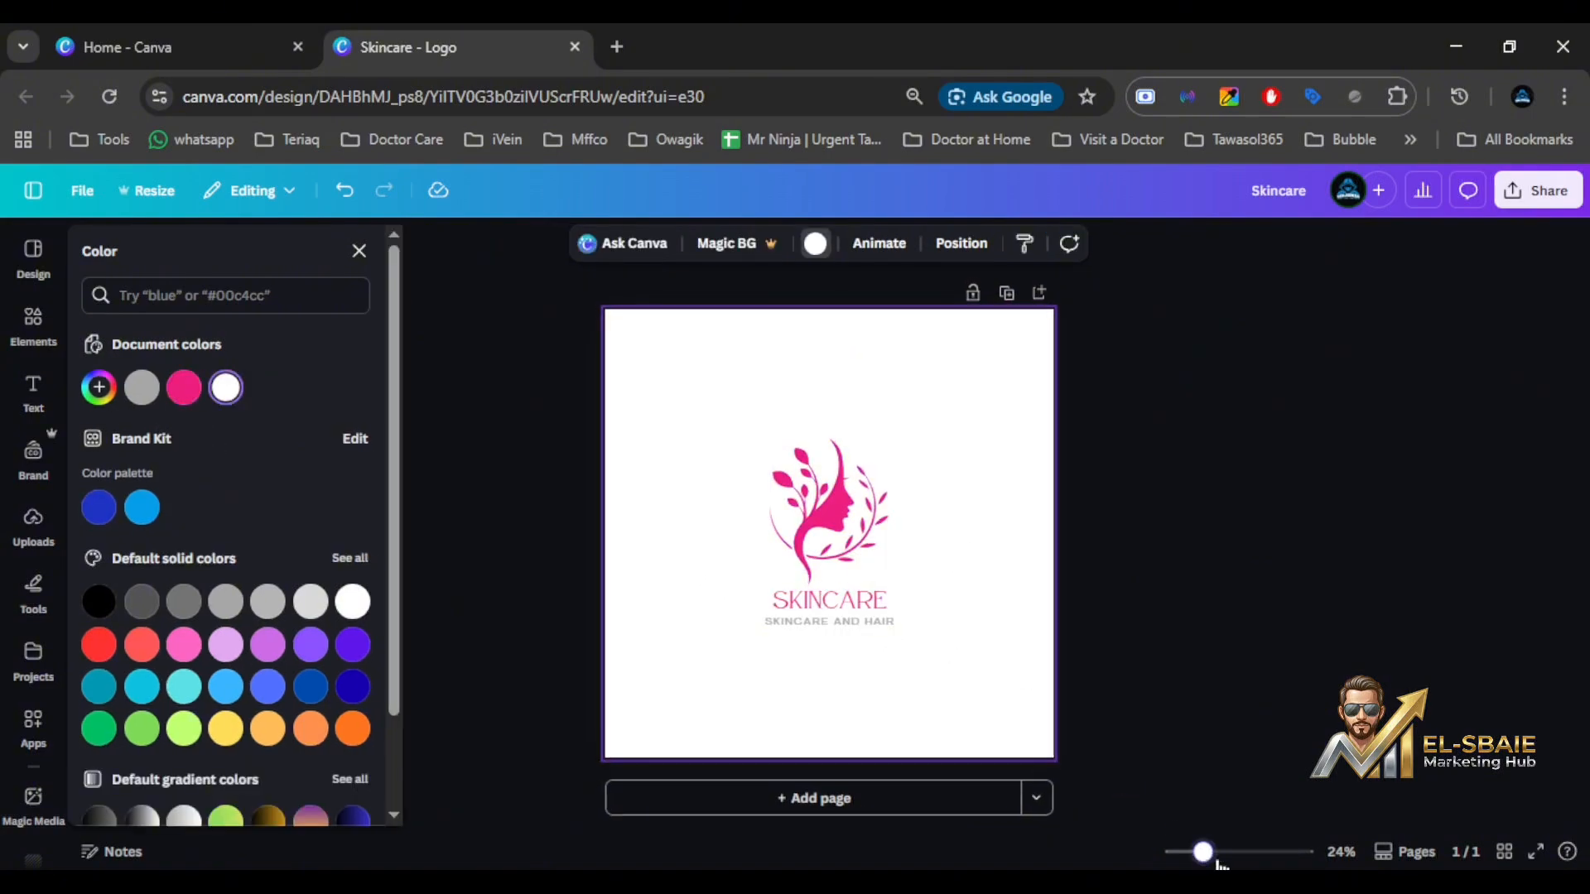
# Change the text color of the SKINCARE AND HAIR tagline to dark gray from the default solid colors.
pyautogui.moveTo(1203, 852)
pyautogui.mouseDown()
pyautogui.moveTo(1246, 855)
pyautogui.moveTo(1226, 853)
pyautogui.mouseUp()
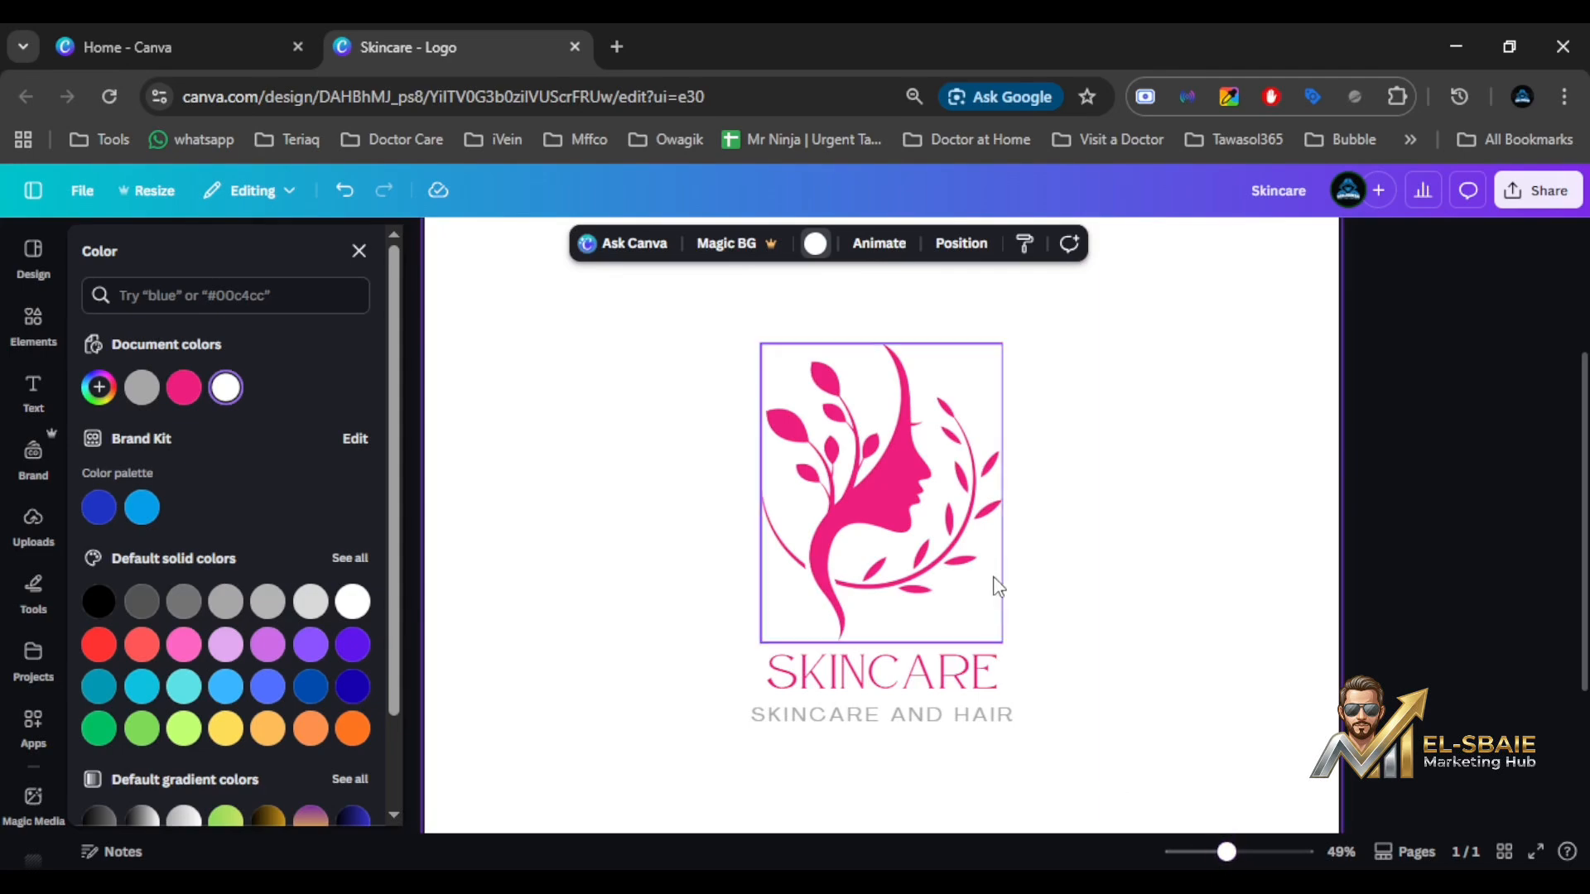
pyautogui.scroll(-3, 887, 507)
pyautogui.click(848, 487)
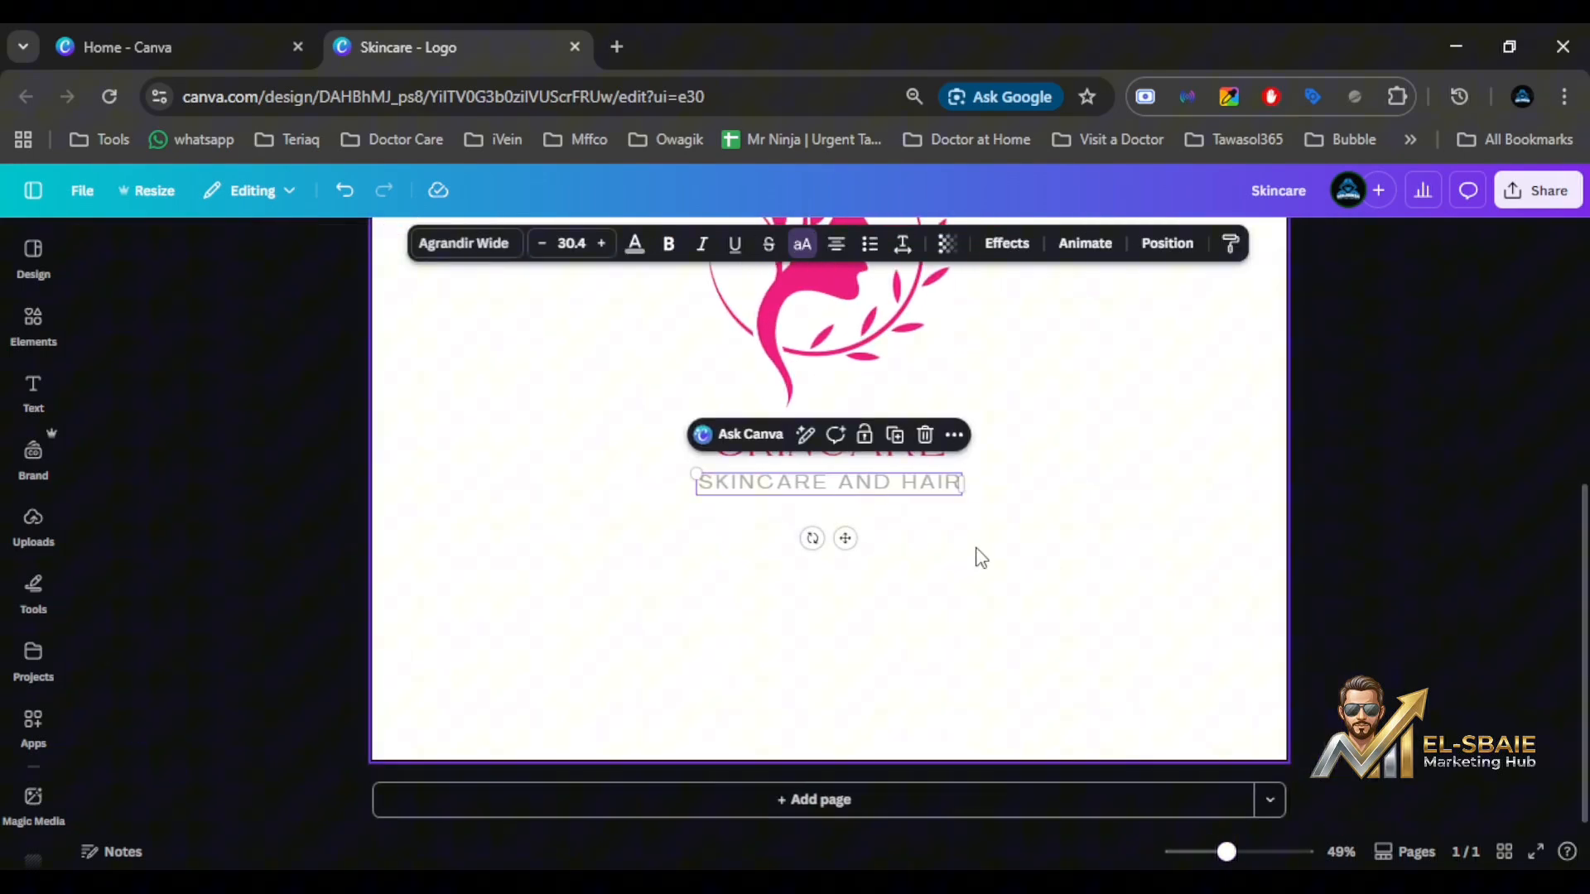
pyautogui.click(635, 244)
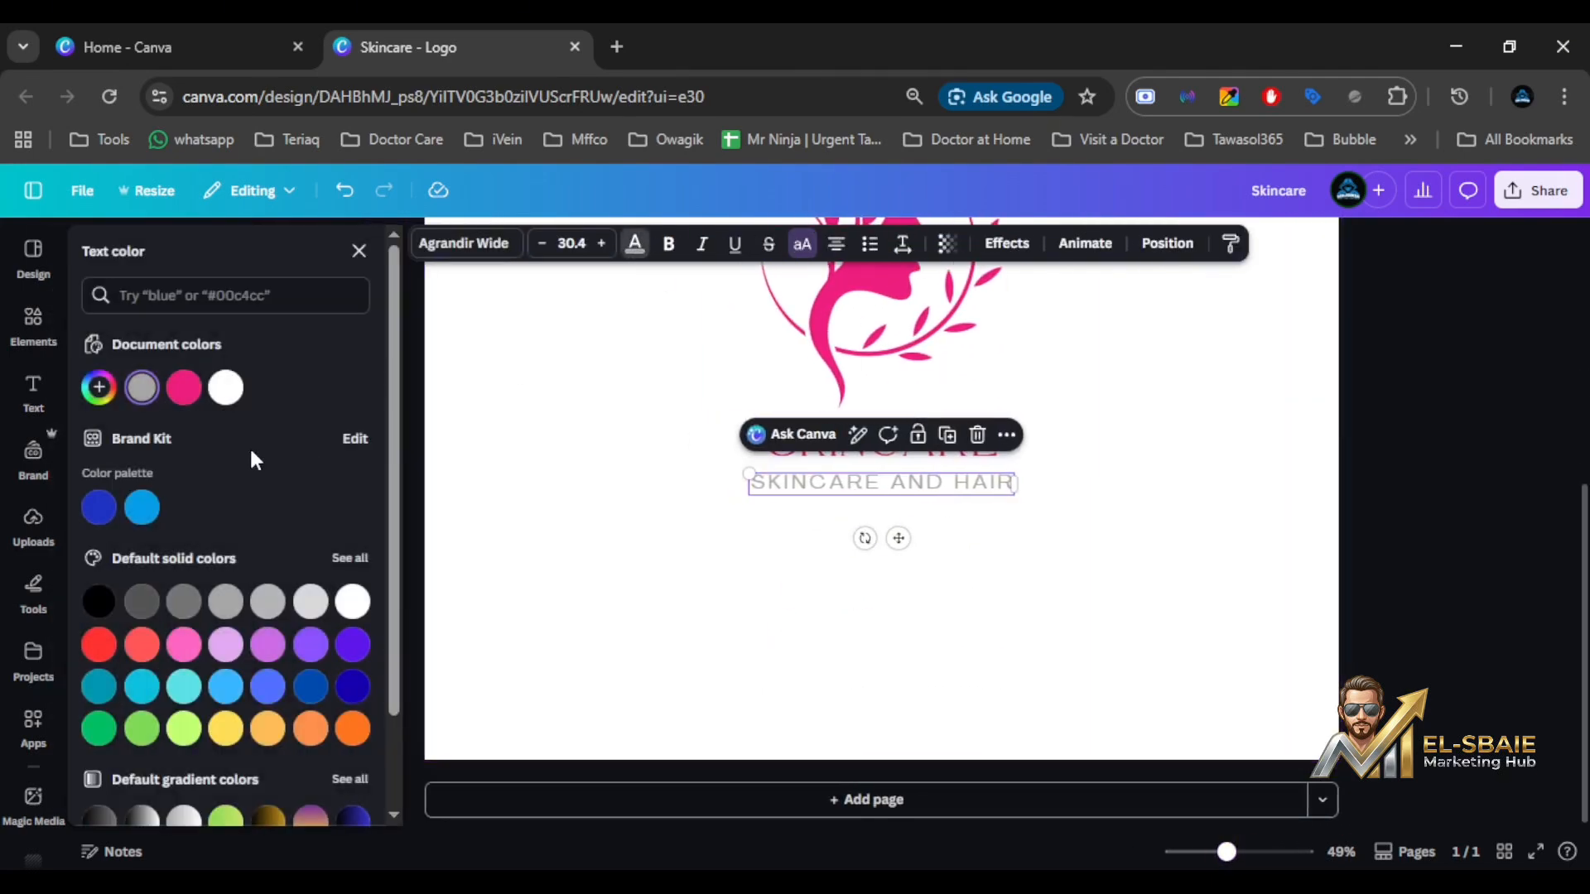
pyautogui.click(135, 605)
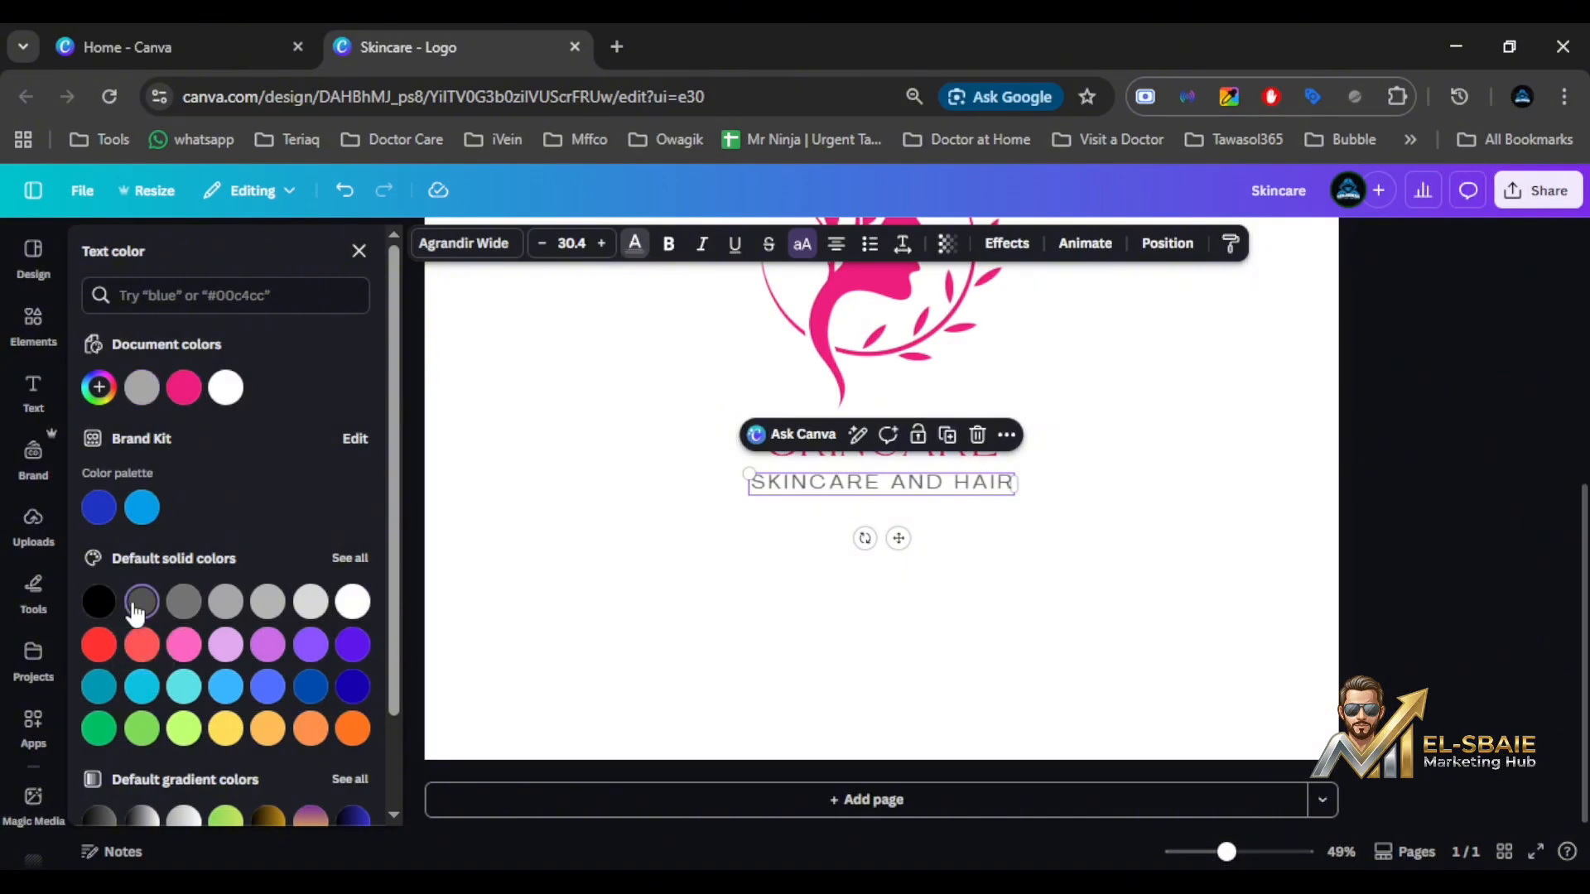
pyautogui.click(990, 654)
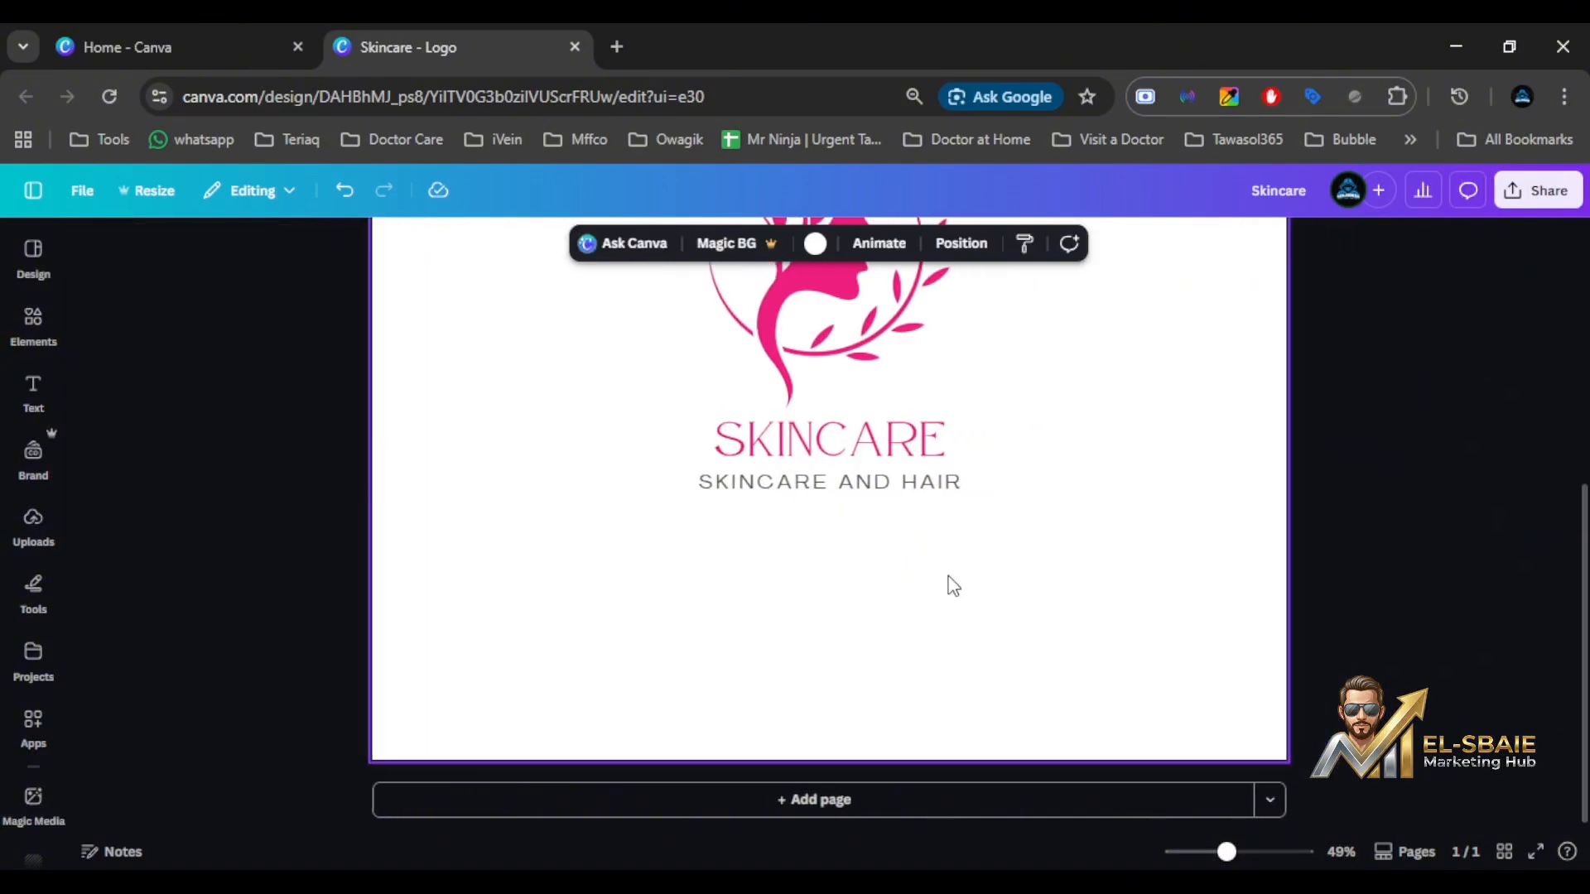
# Change the font of the SKINCARE title to Montserrat.
pyautogui.click(824, 428)
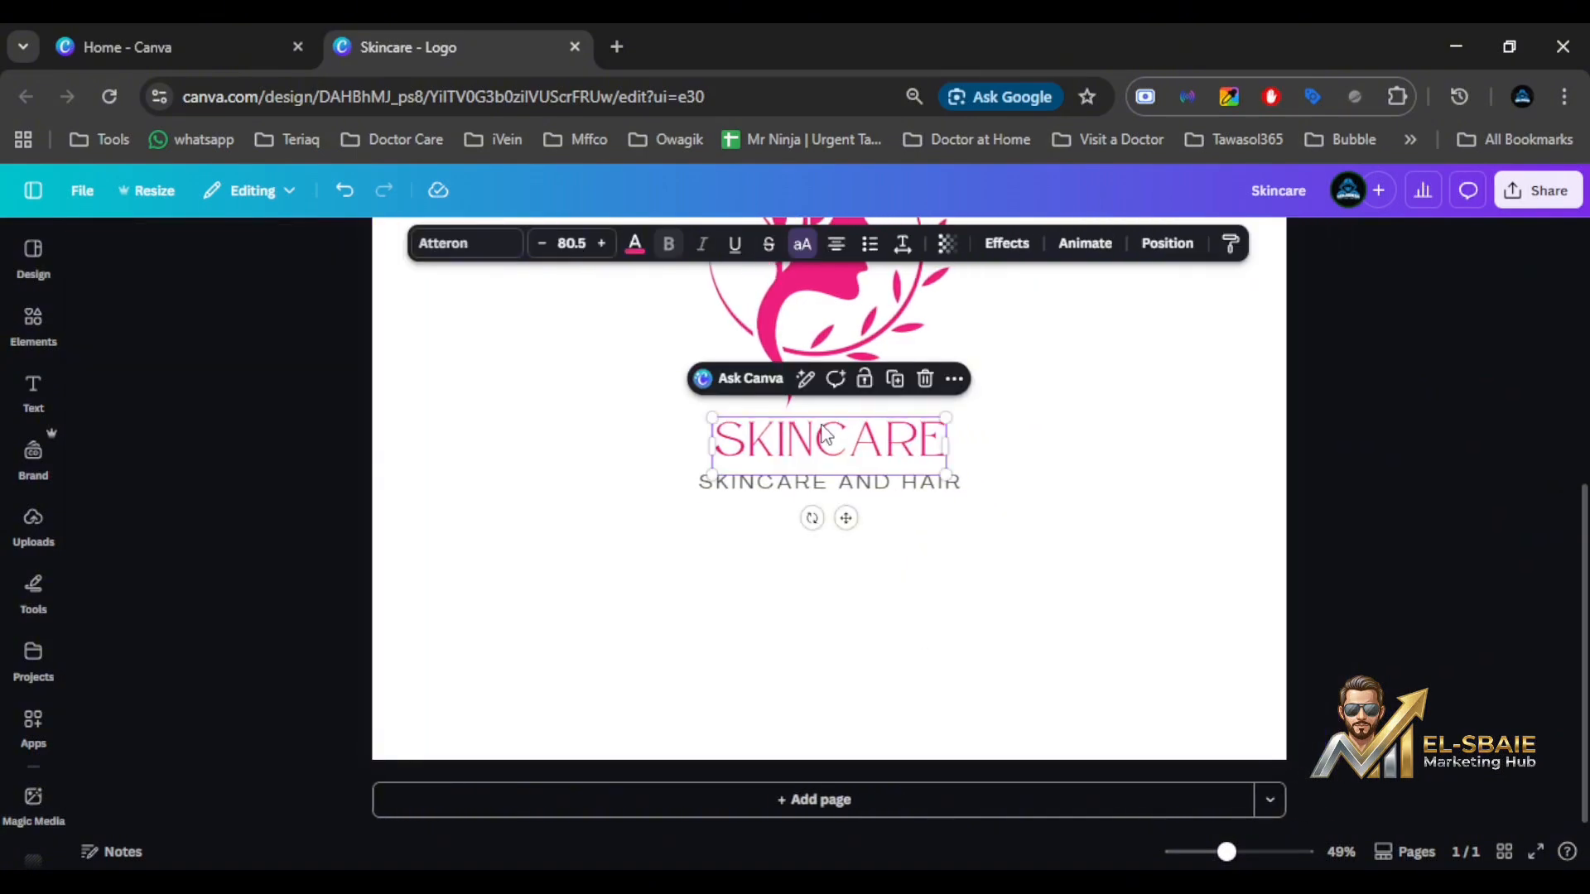
pyautogui.click(468, 244)
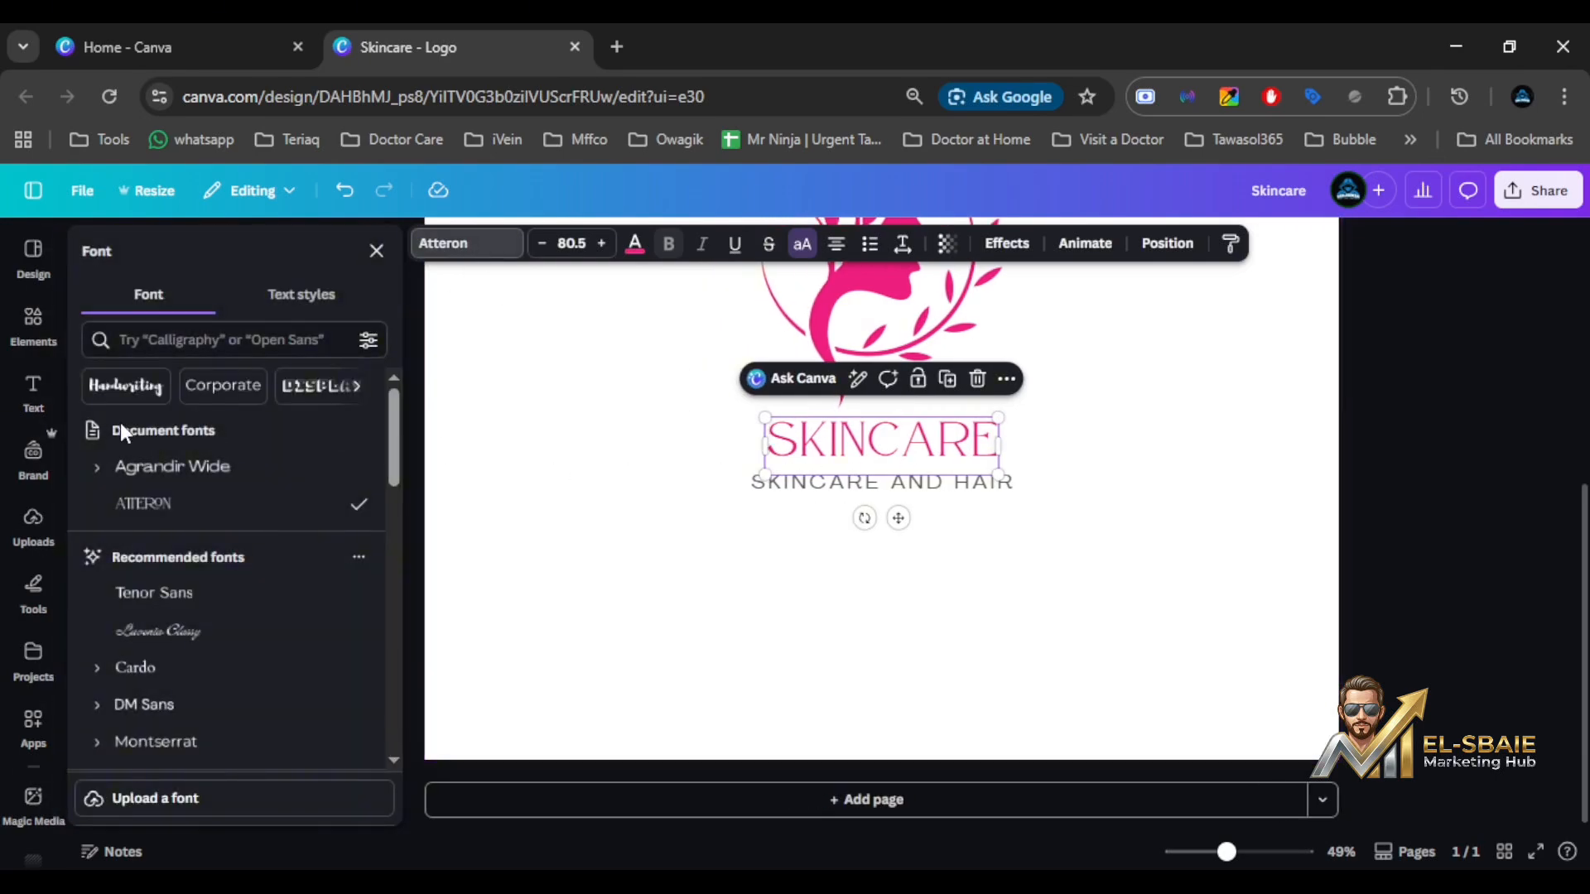
pyautogui.scroll(-2, 249, 538)
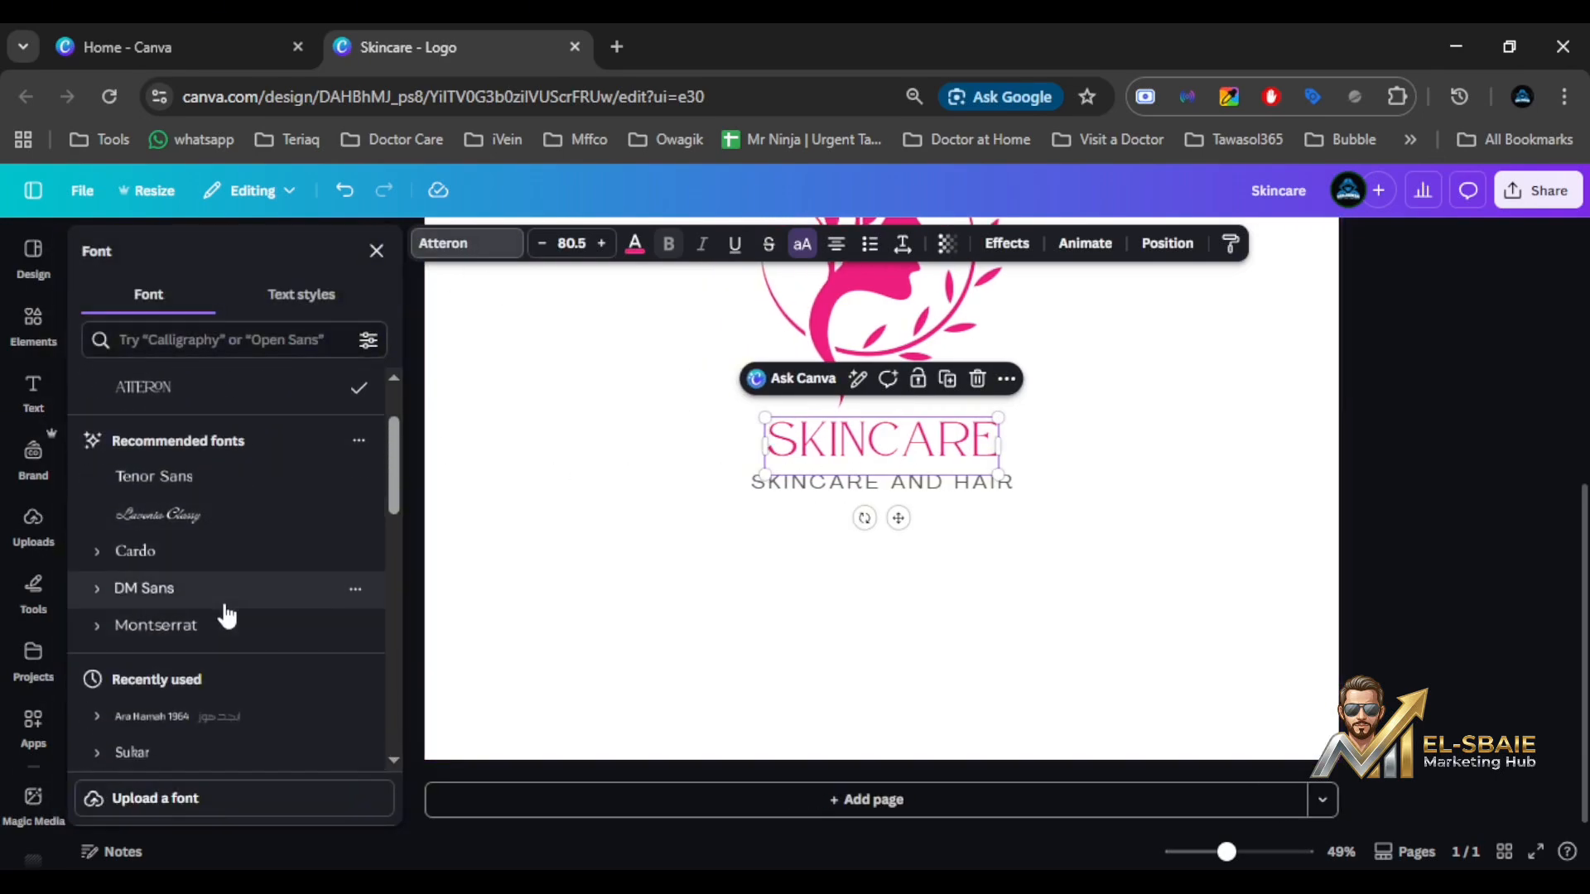
pyautogui.click(181, 636)
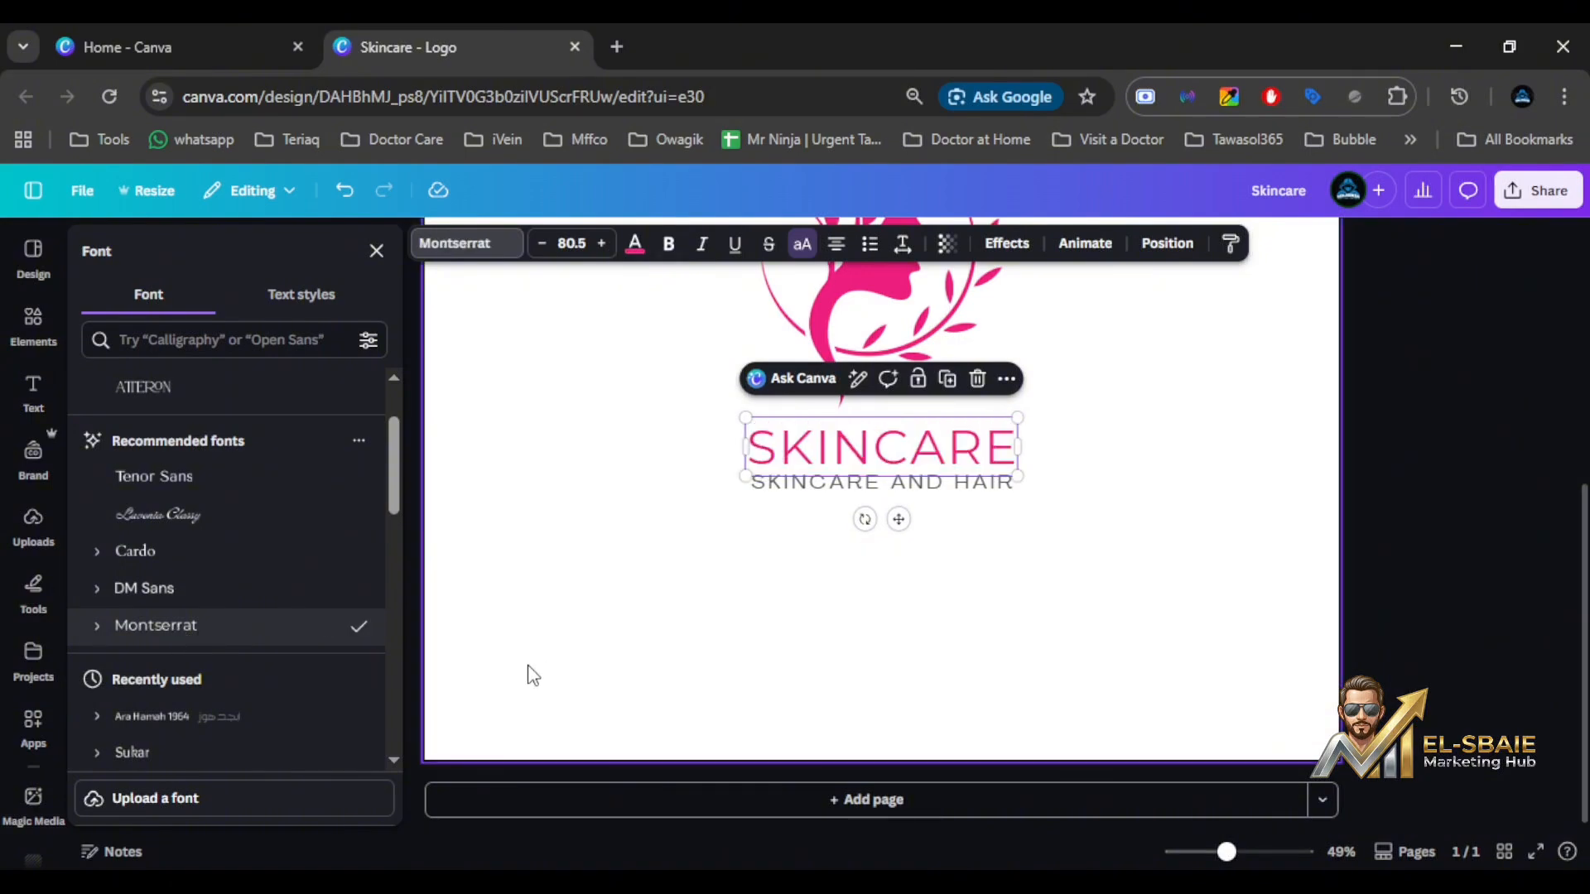
pyautogui.click(846, 631)
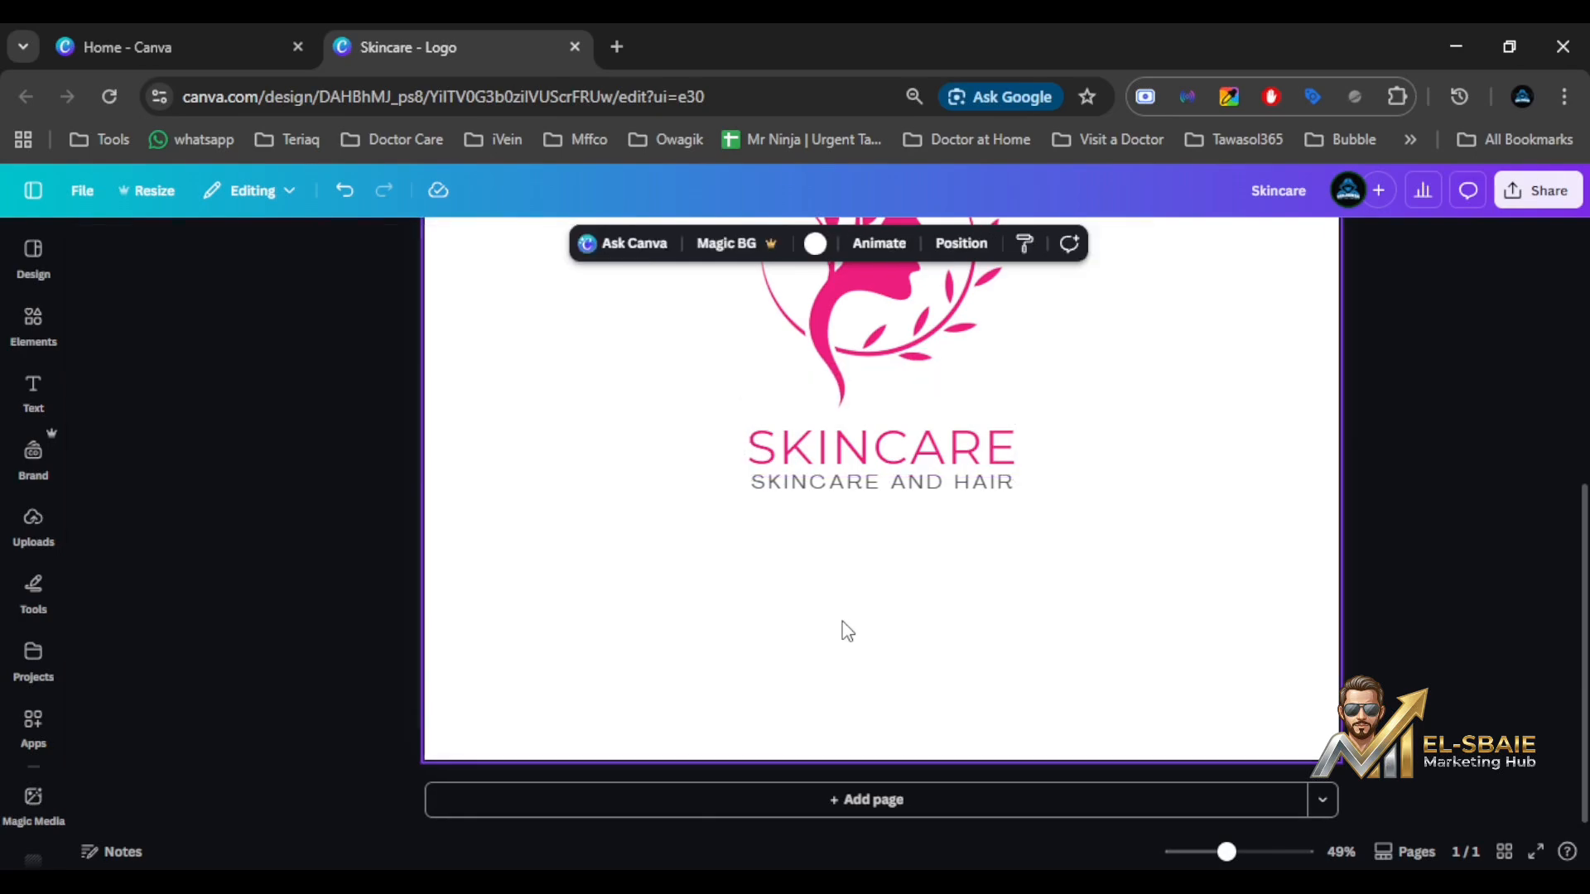
# Shift the SKINCARE title sideways and align it back to the horizontal center of the page.
pyautogui.click(818, 455)
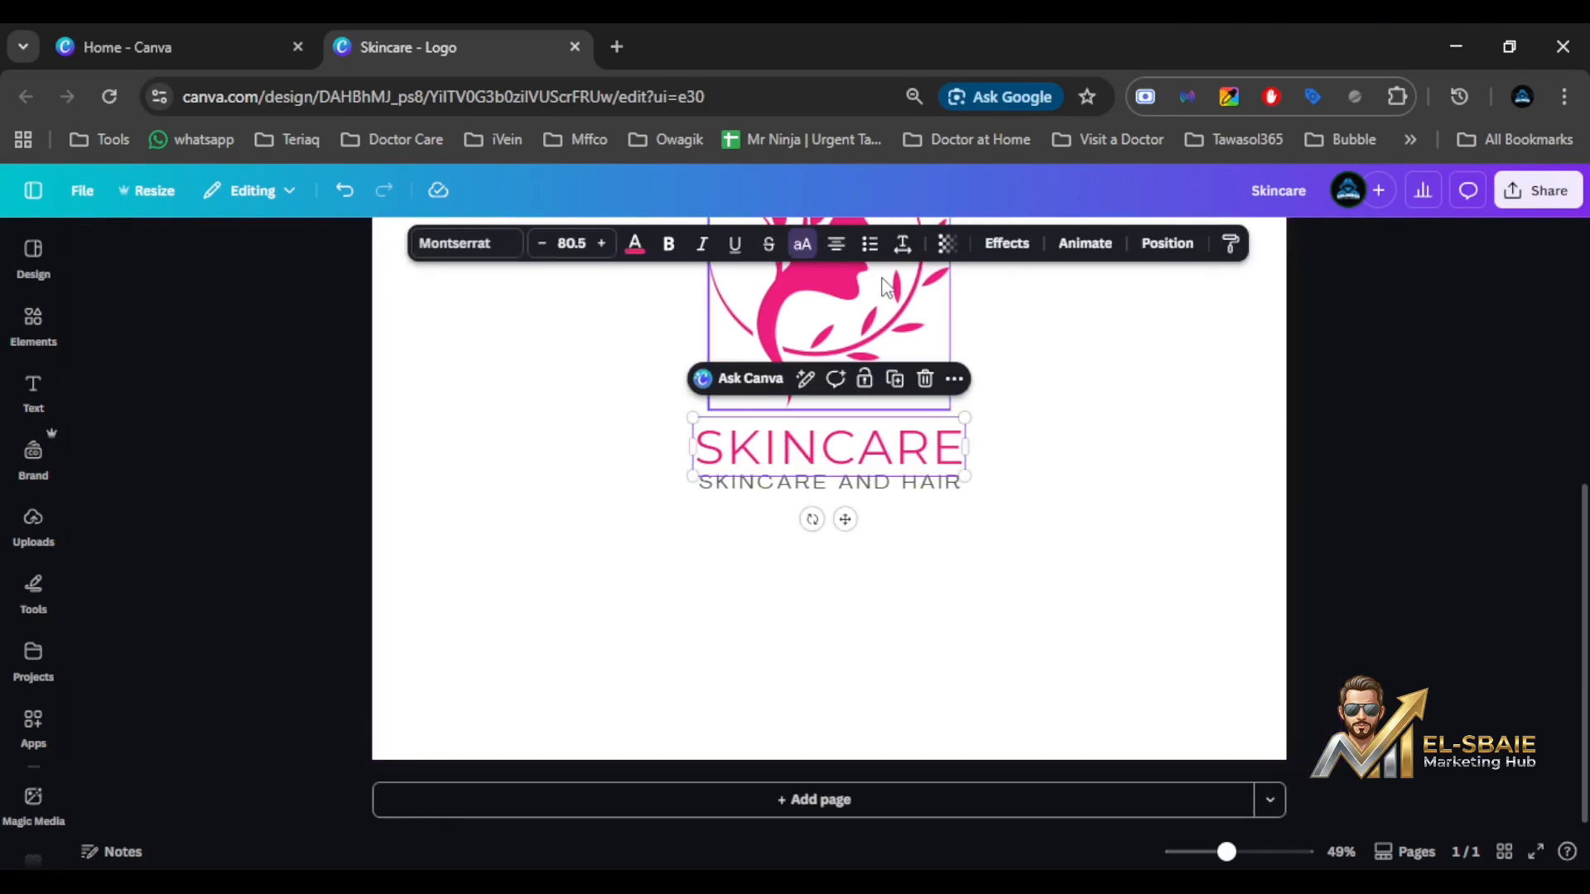
pyautogui.click(1137, 252)
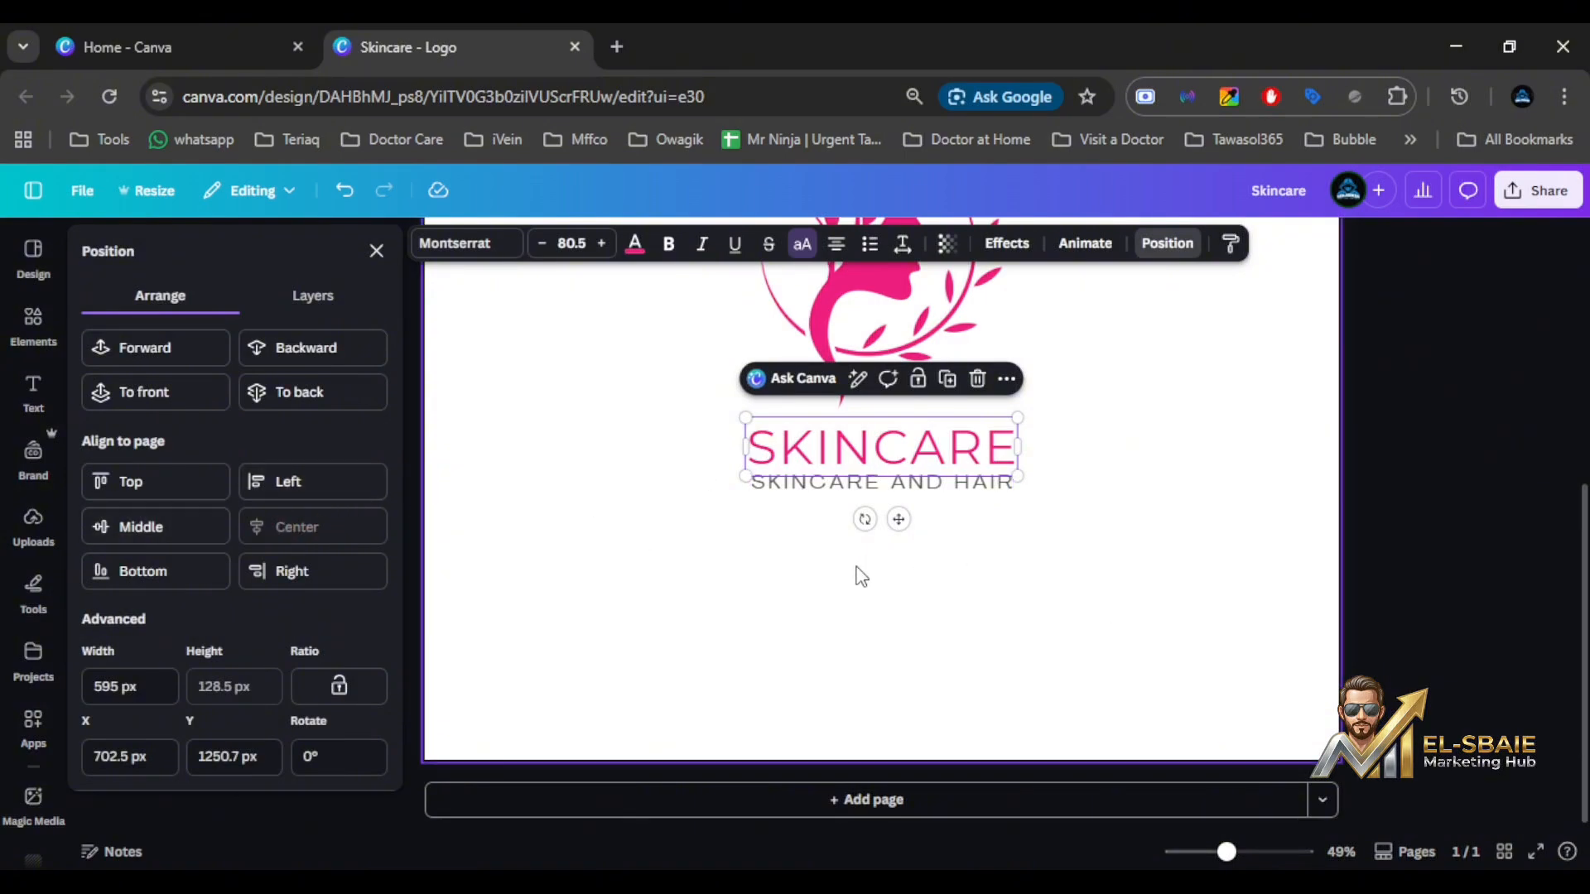
pyautogui.click(843, 530)
pyautogui.click(866, 496)
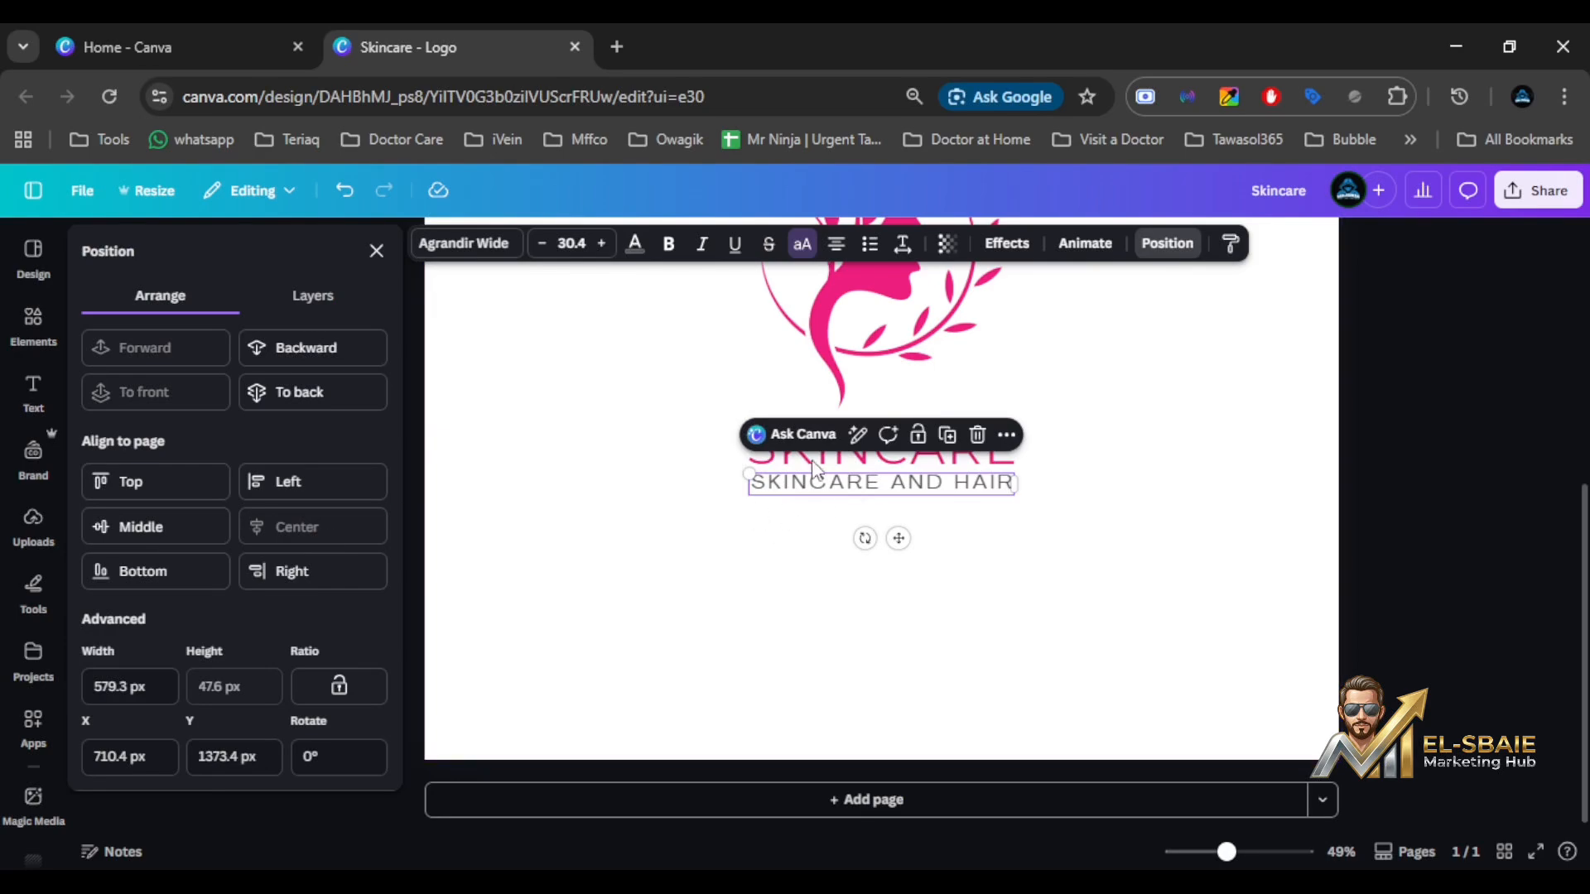
pyautogui.moveTo(815, 468); pyautogui.dragTo(715, 466)
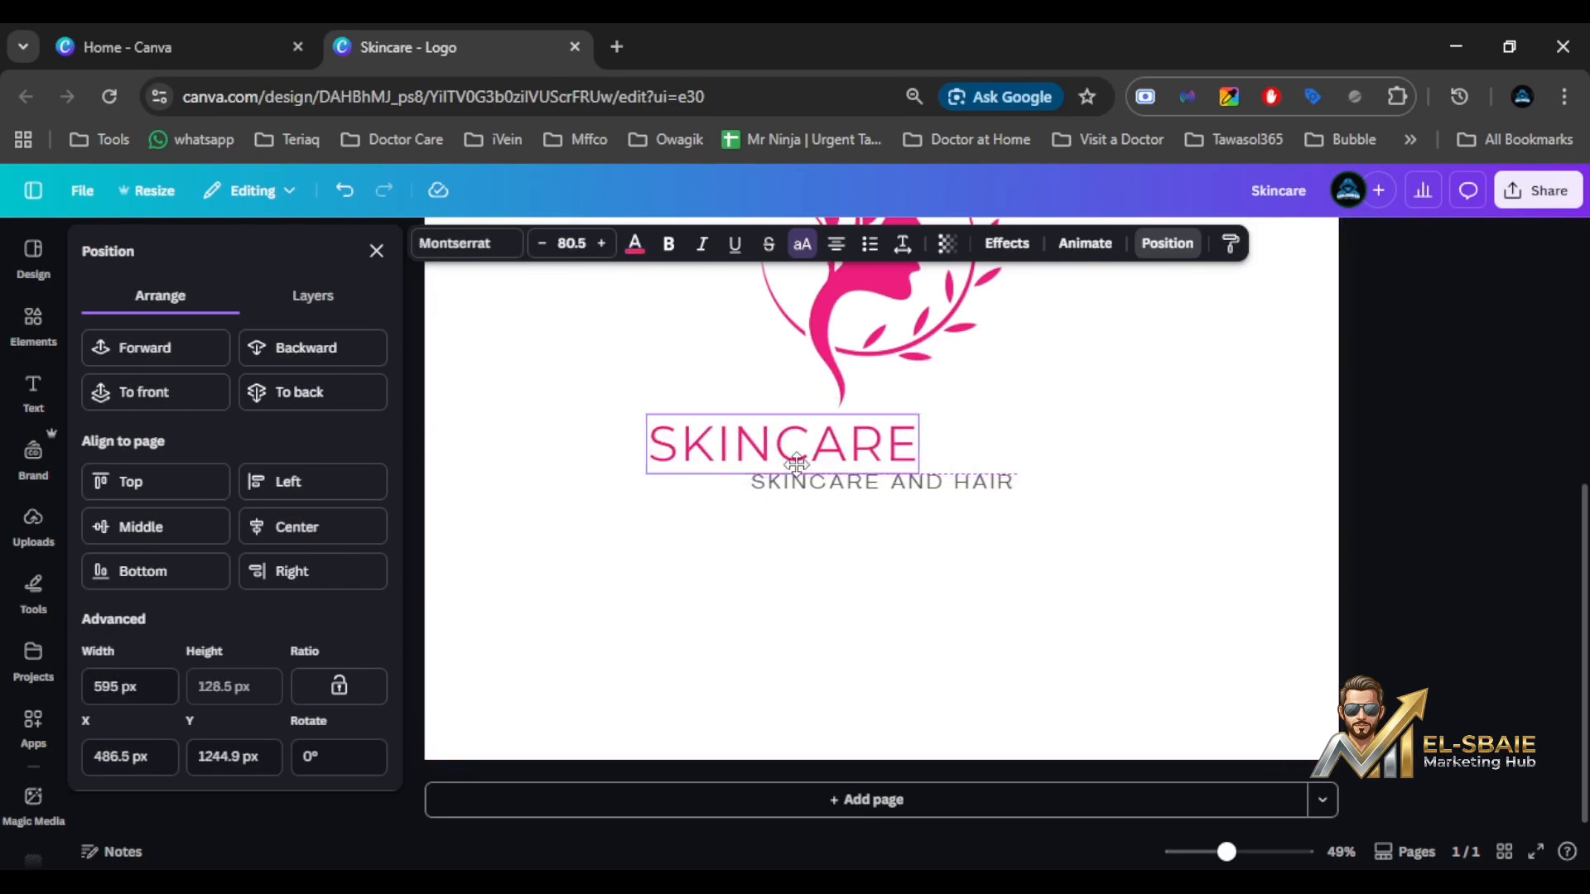
pyautogui.click(328, 530)
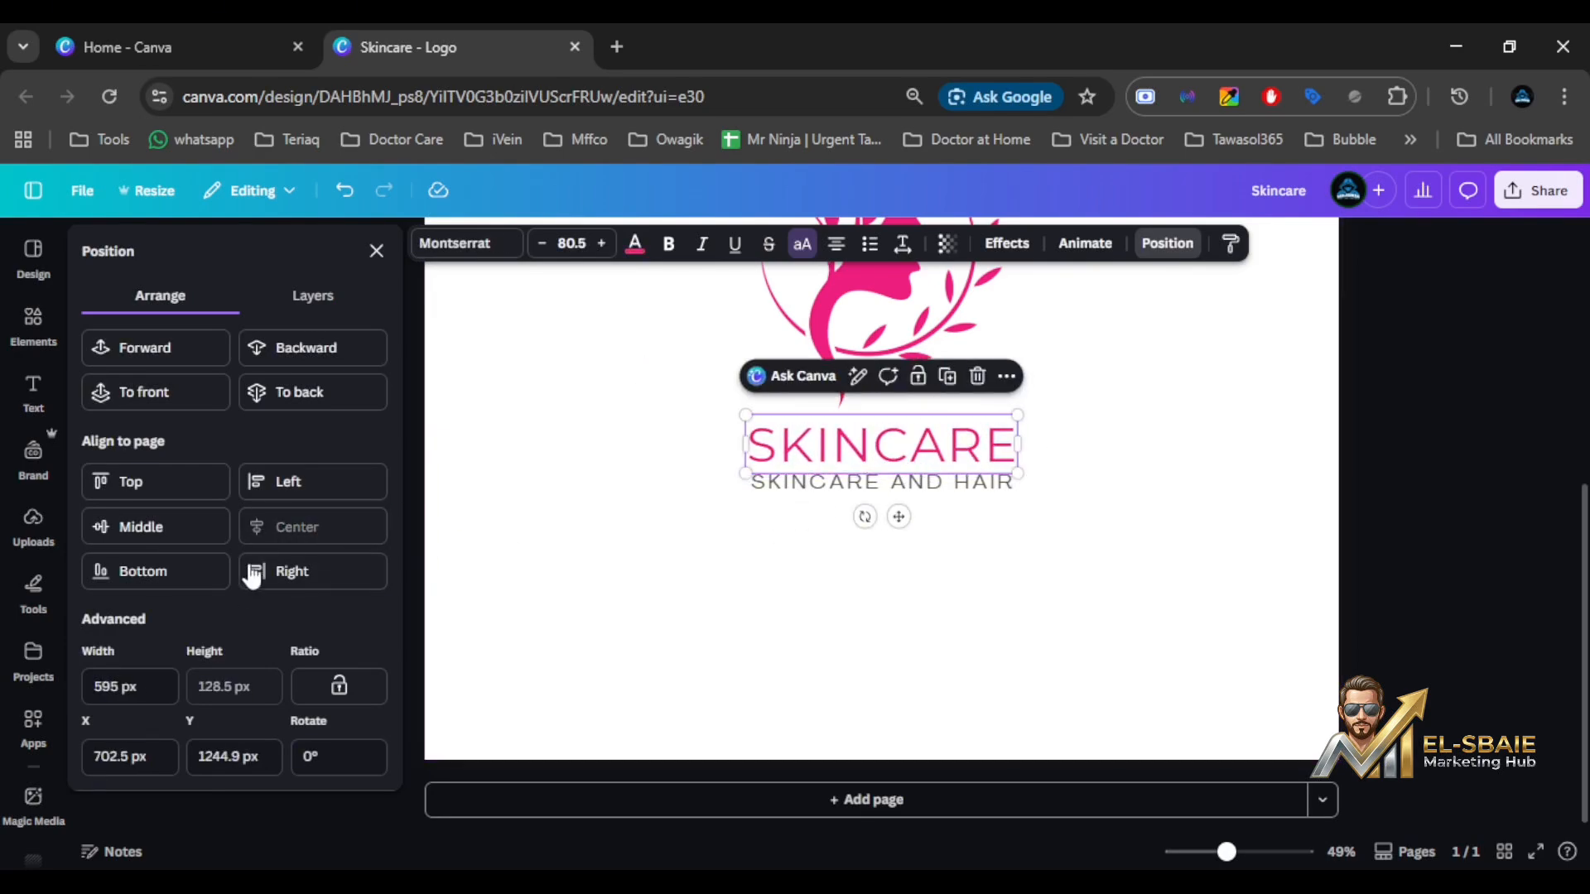
# Try aligning the SKINCARE title to the vertical middle of the page, and undo the move.
pyautogui.click(184, 530)
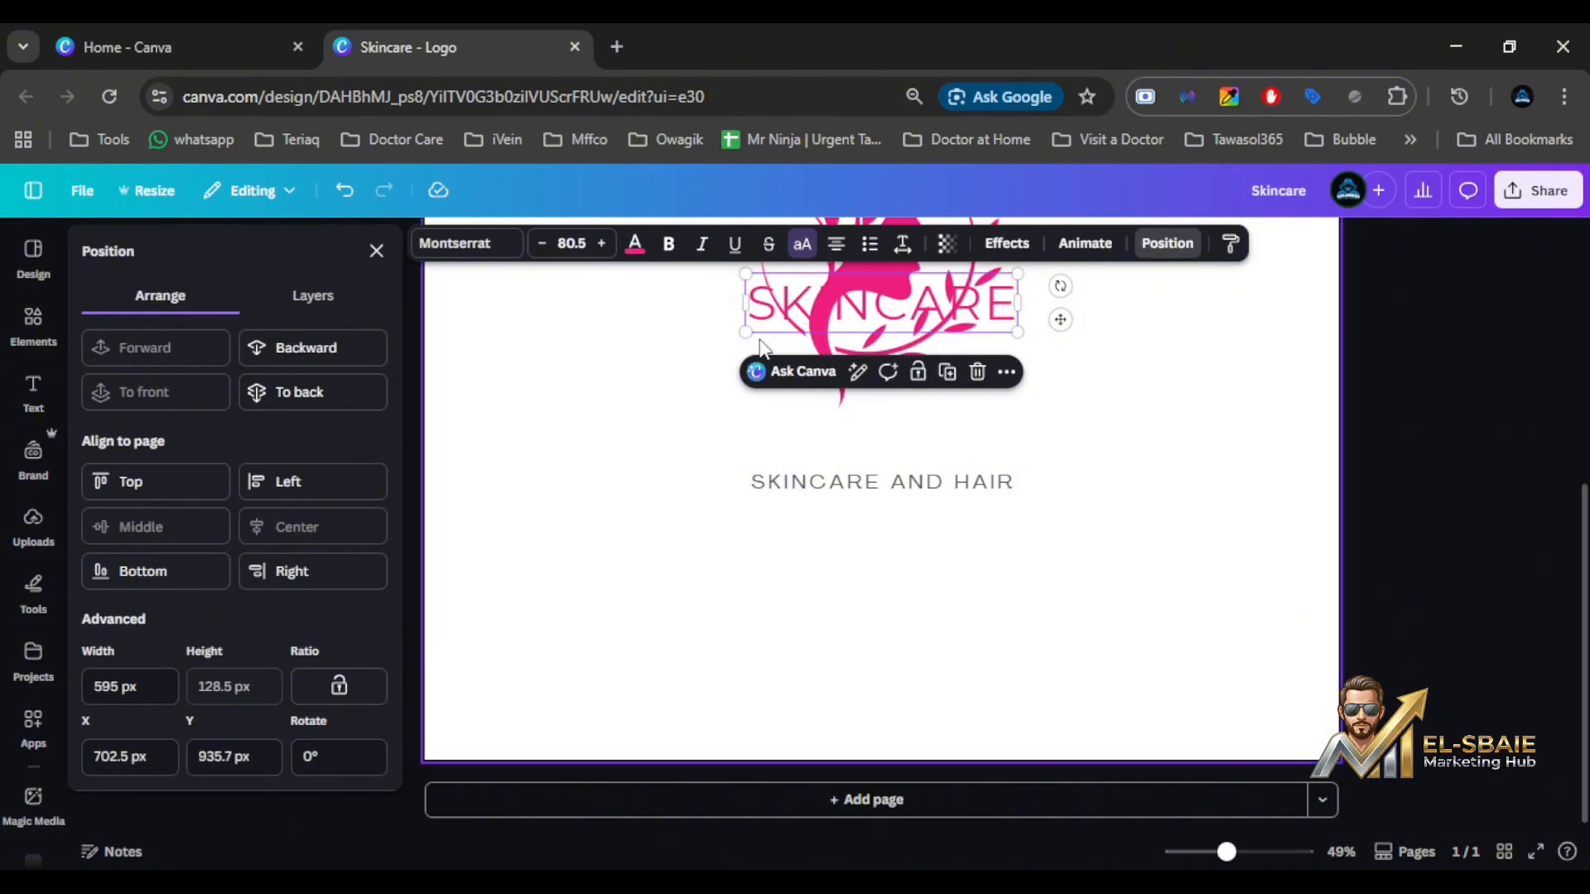
pyautogui.click(344, 192)
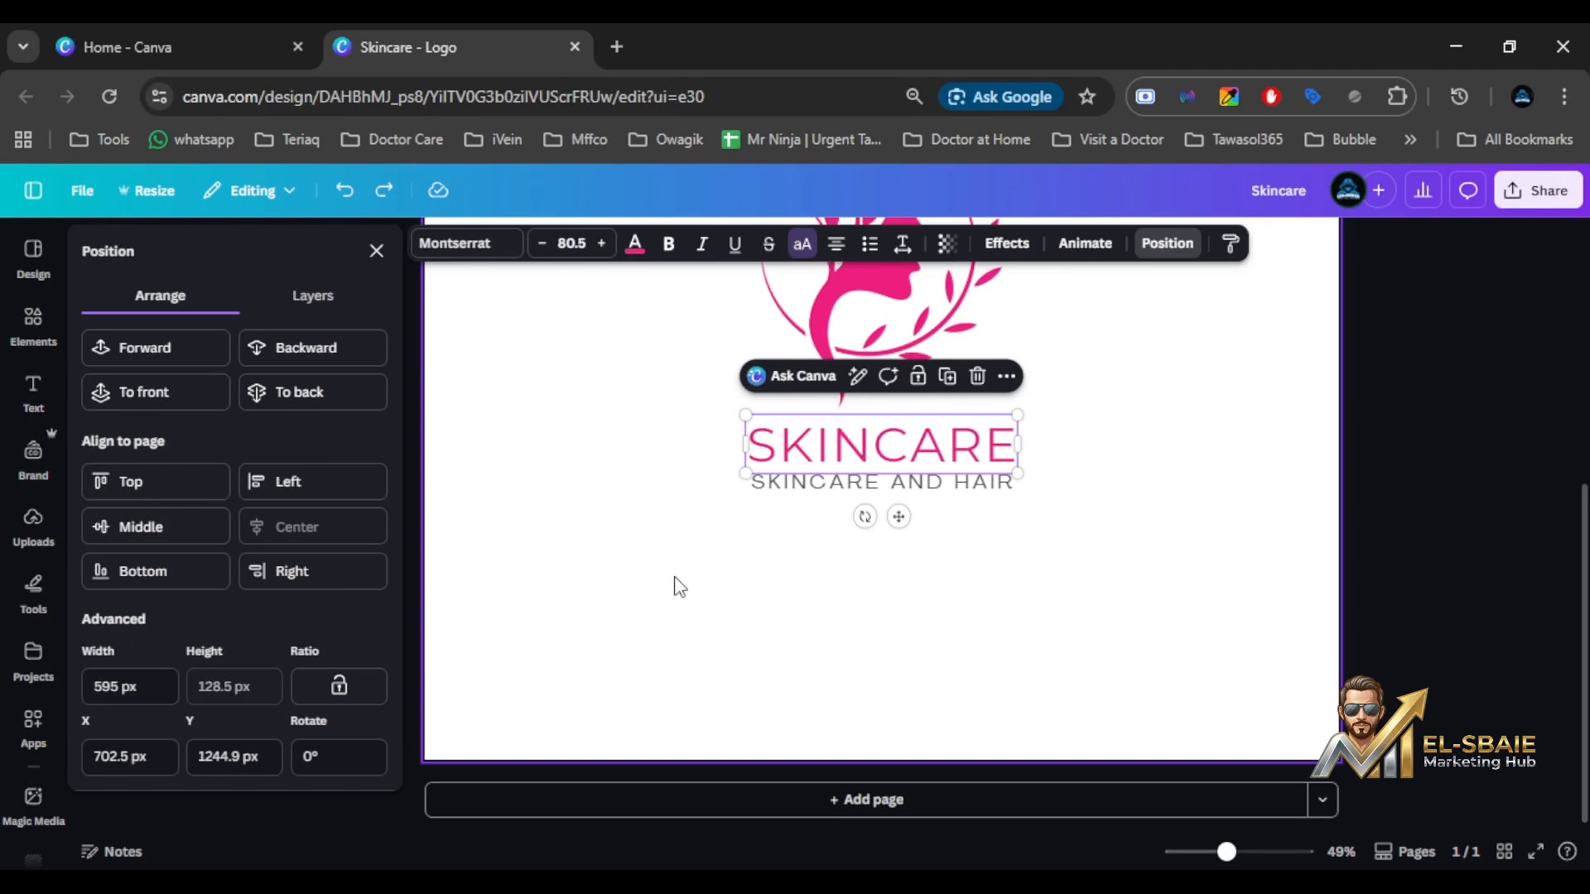
# Examine the layer order of the page and the arrangement settings of the face icon.
pyautogui.click(1004, 589)
pyautogui.scroll(2, 1007, 589)
pyautogui.click(965, 250)
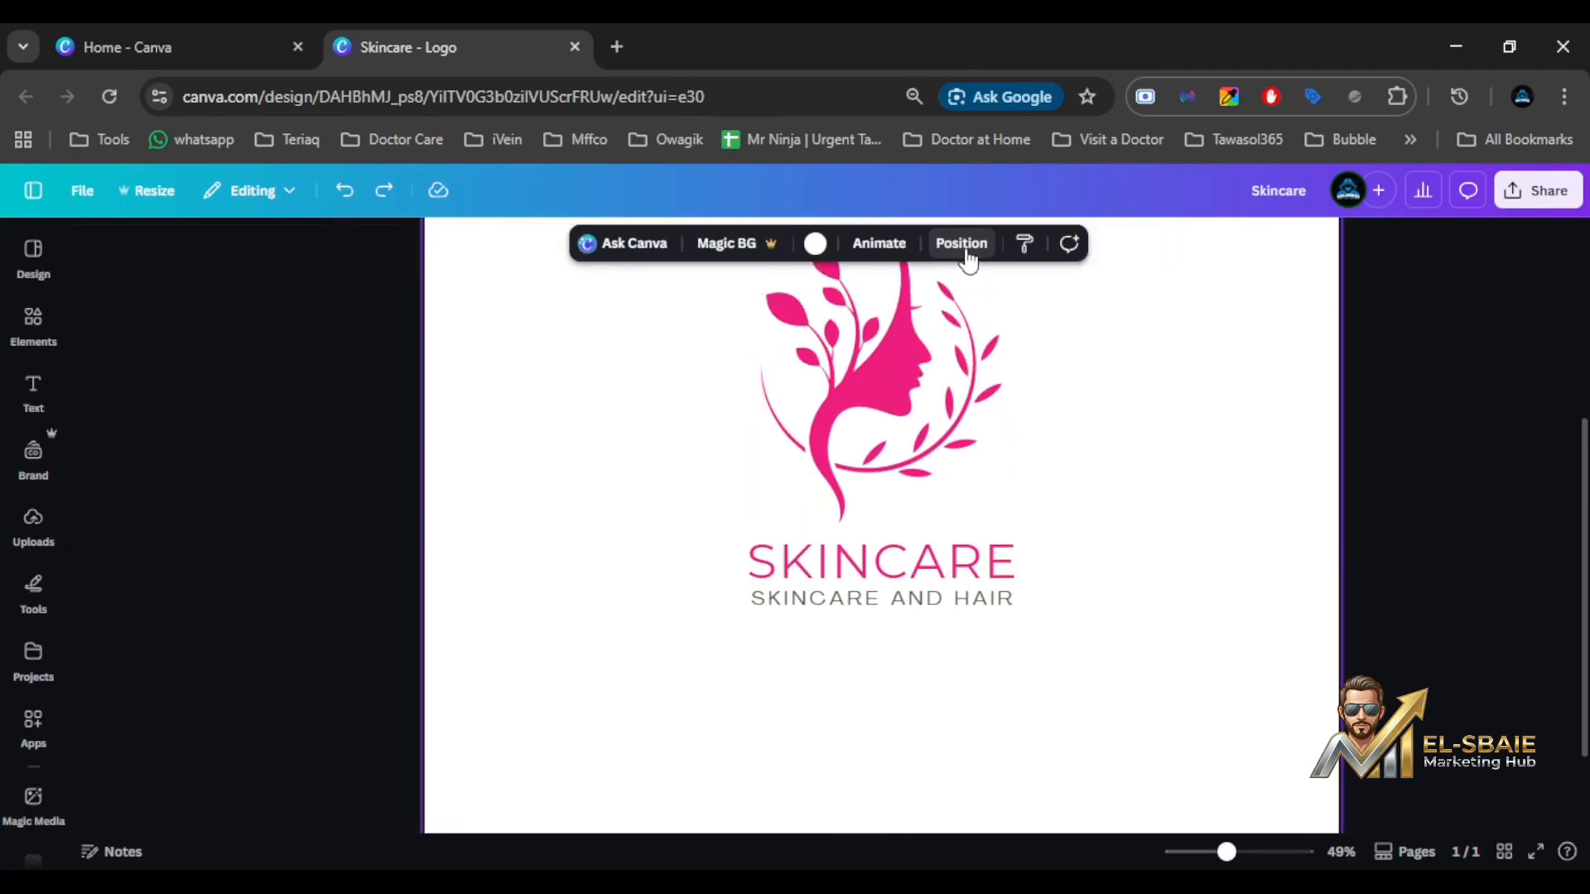
pyautogui.click(963, 251)
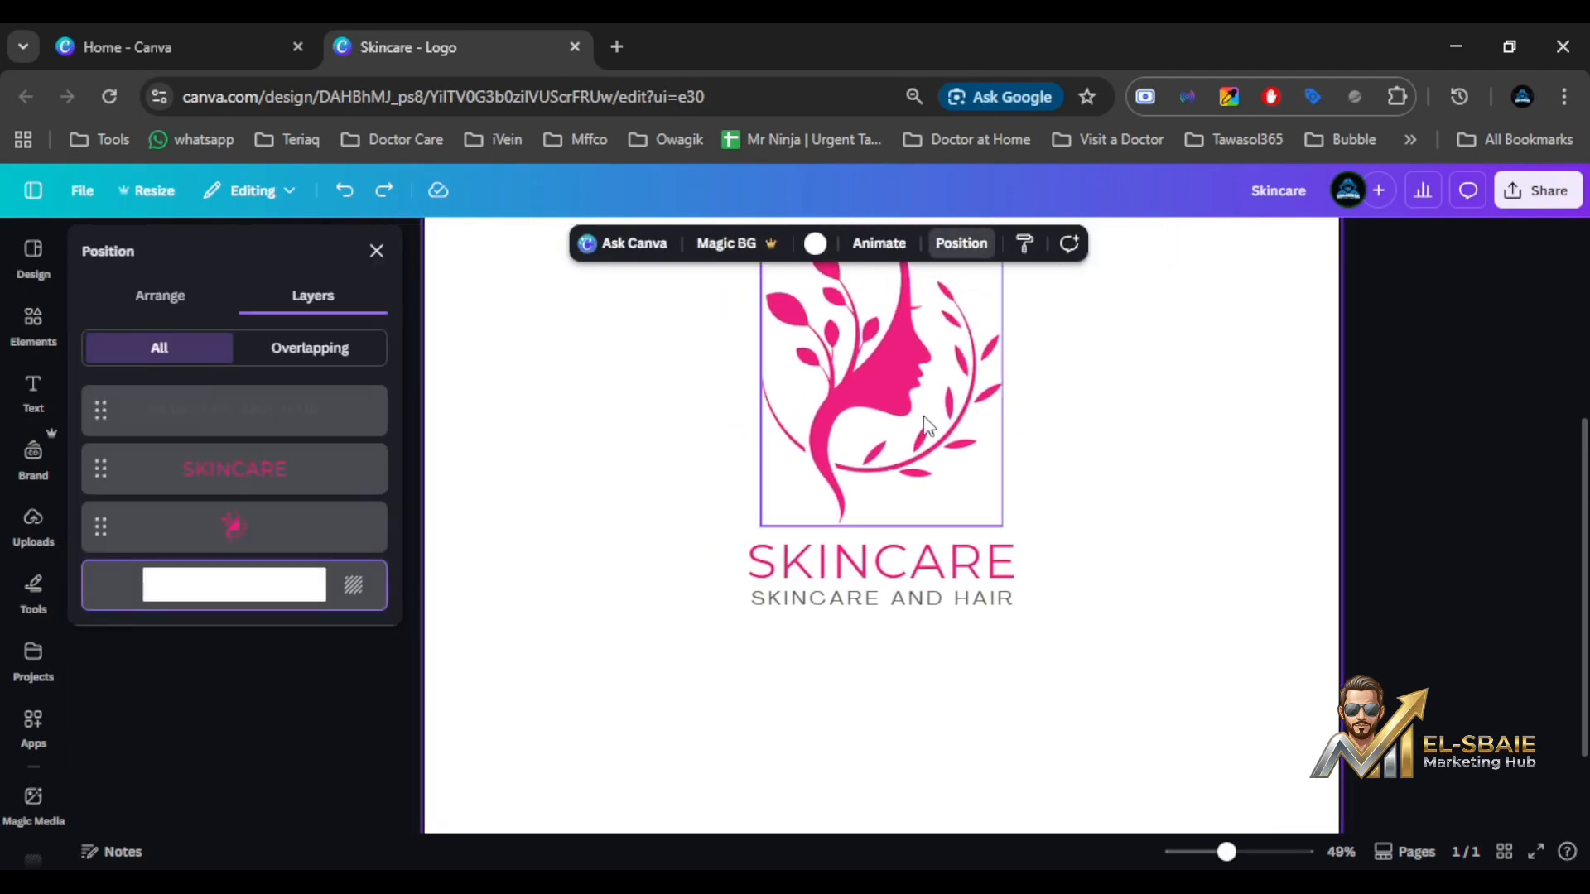
pyautogui.click(927, 427)
pyautogui.click(184, 306)
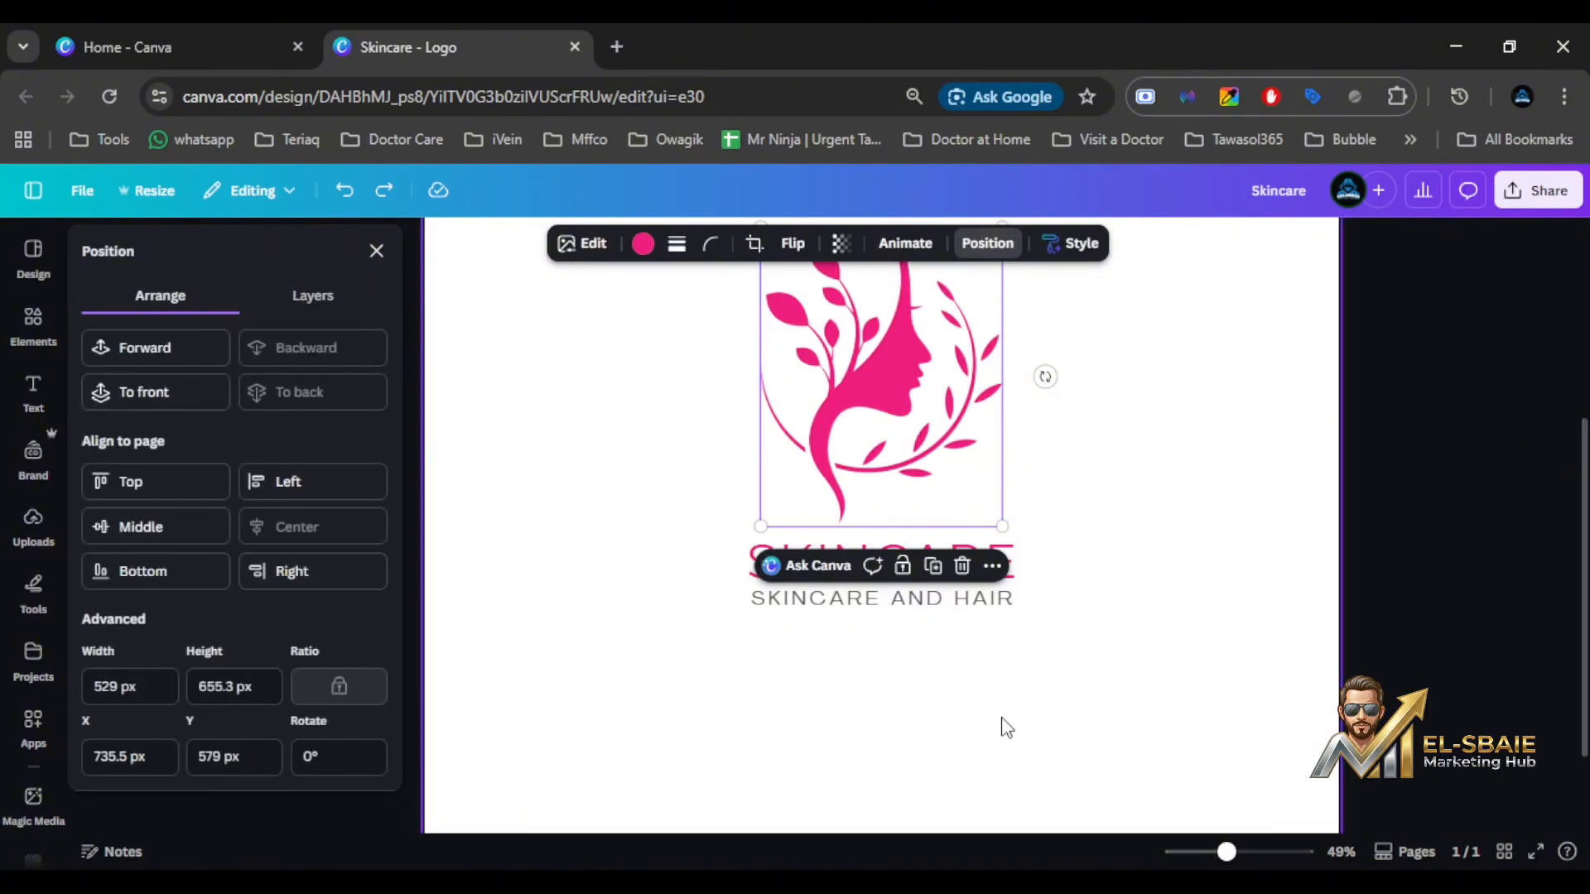
pyautogui.click(980, 695)
# Download the logo as a PNG with a transparent background.
pyautogui.moveTo(1231, 857); pyautogui.dragTo(1208, 854)
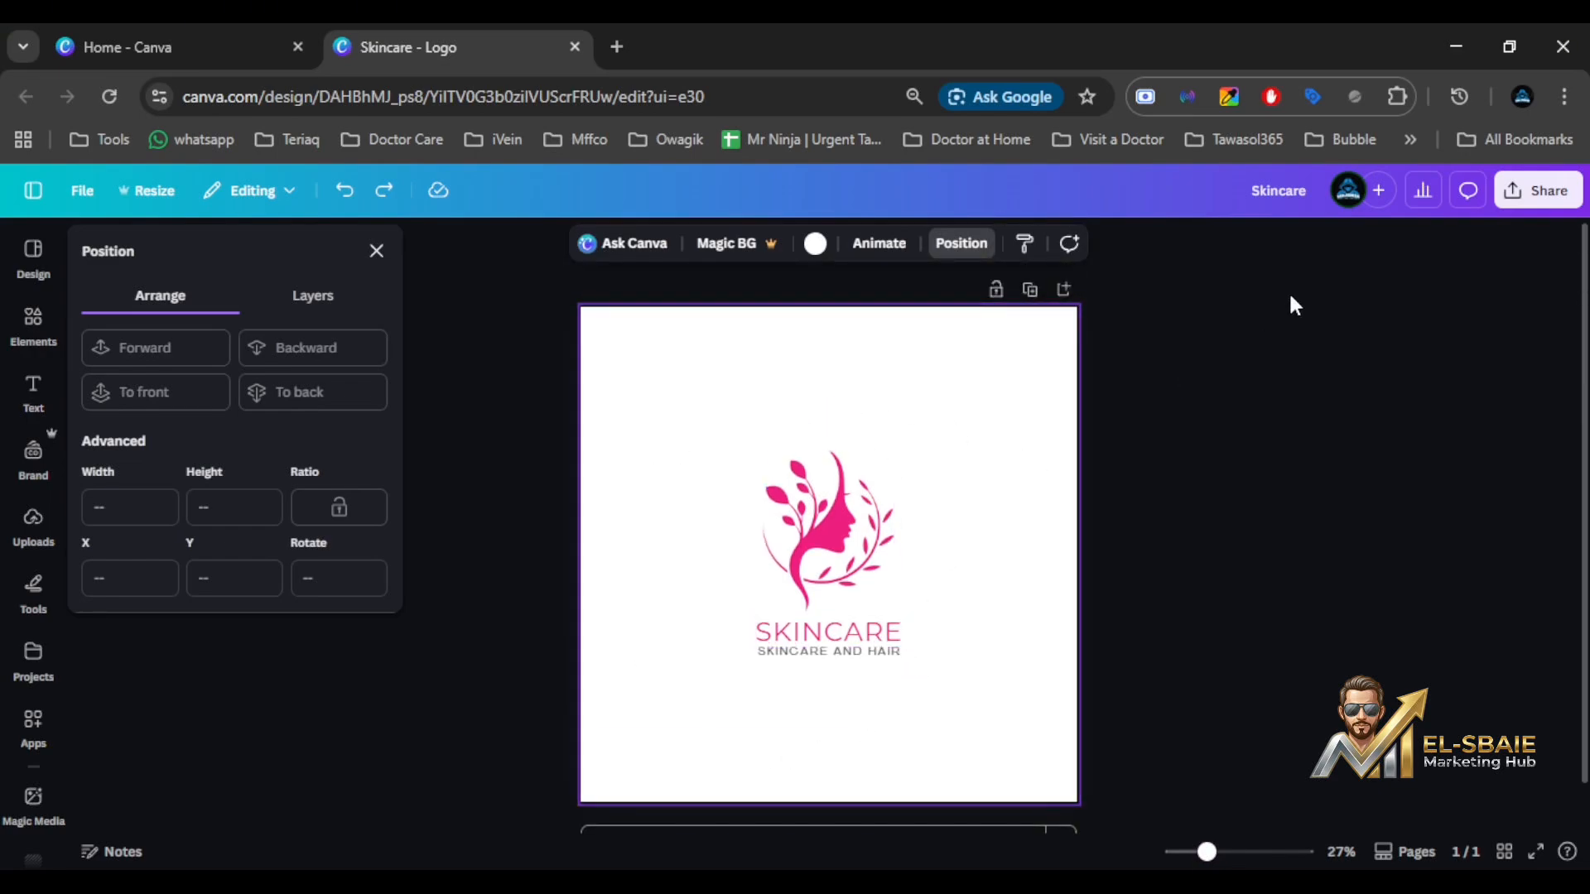
pyautogui.click(1543, 196)
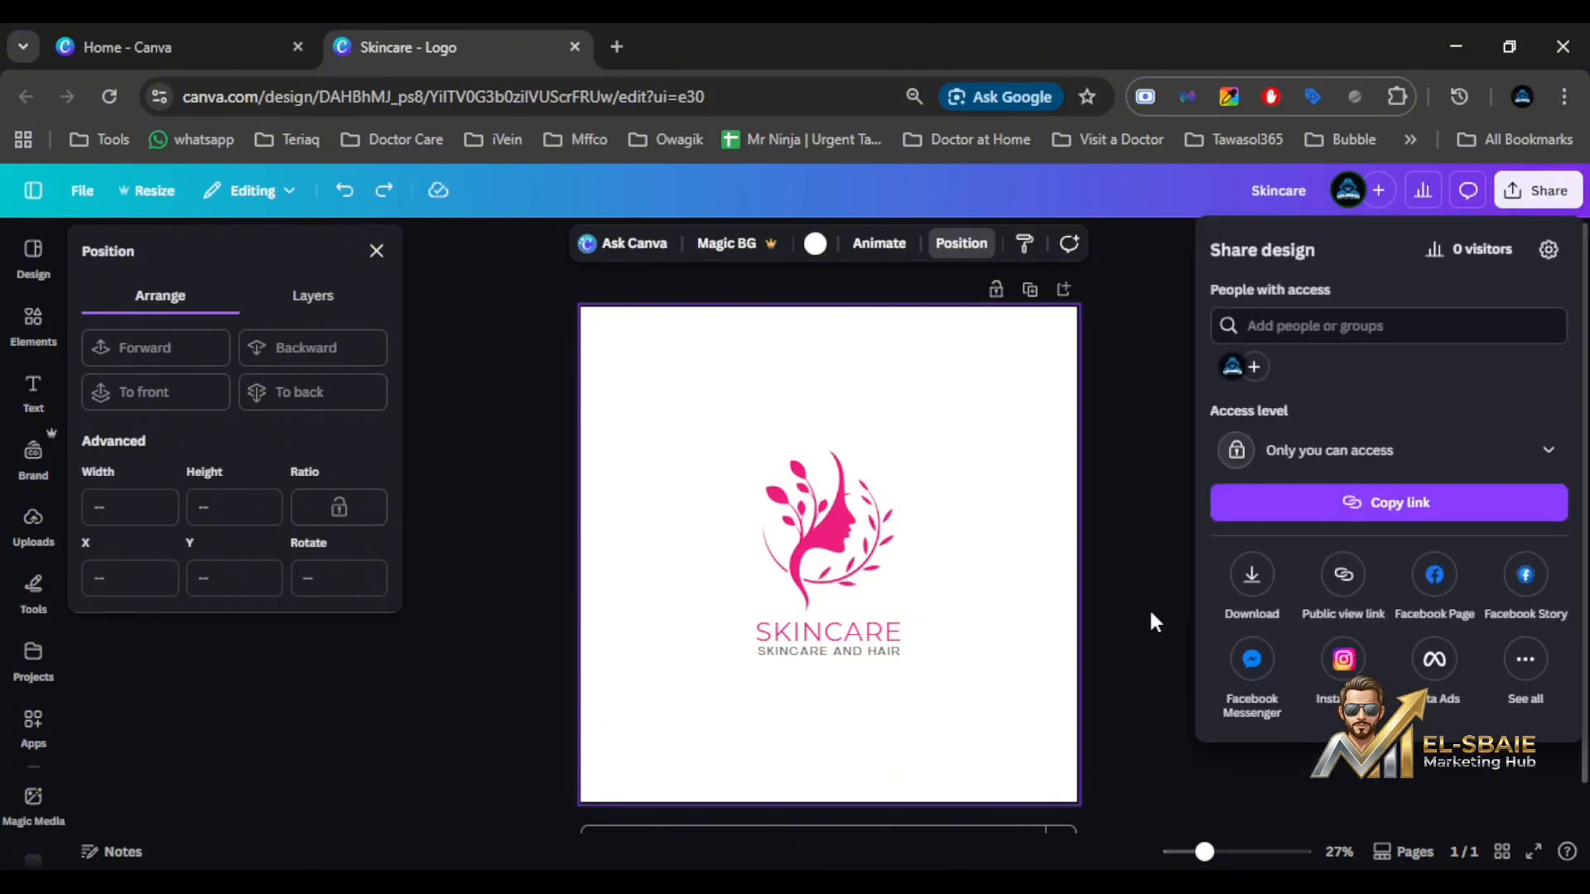
pyautogui.click(1250, 580)
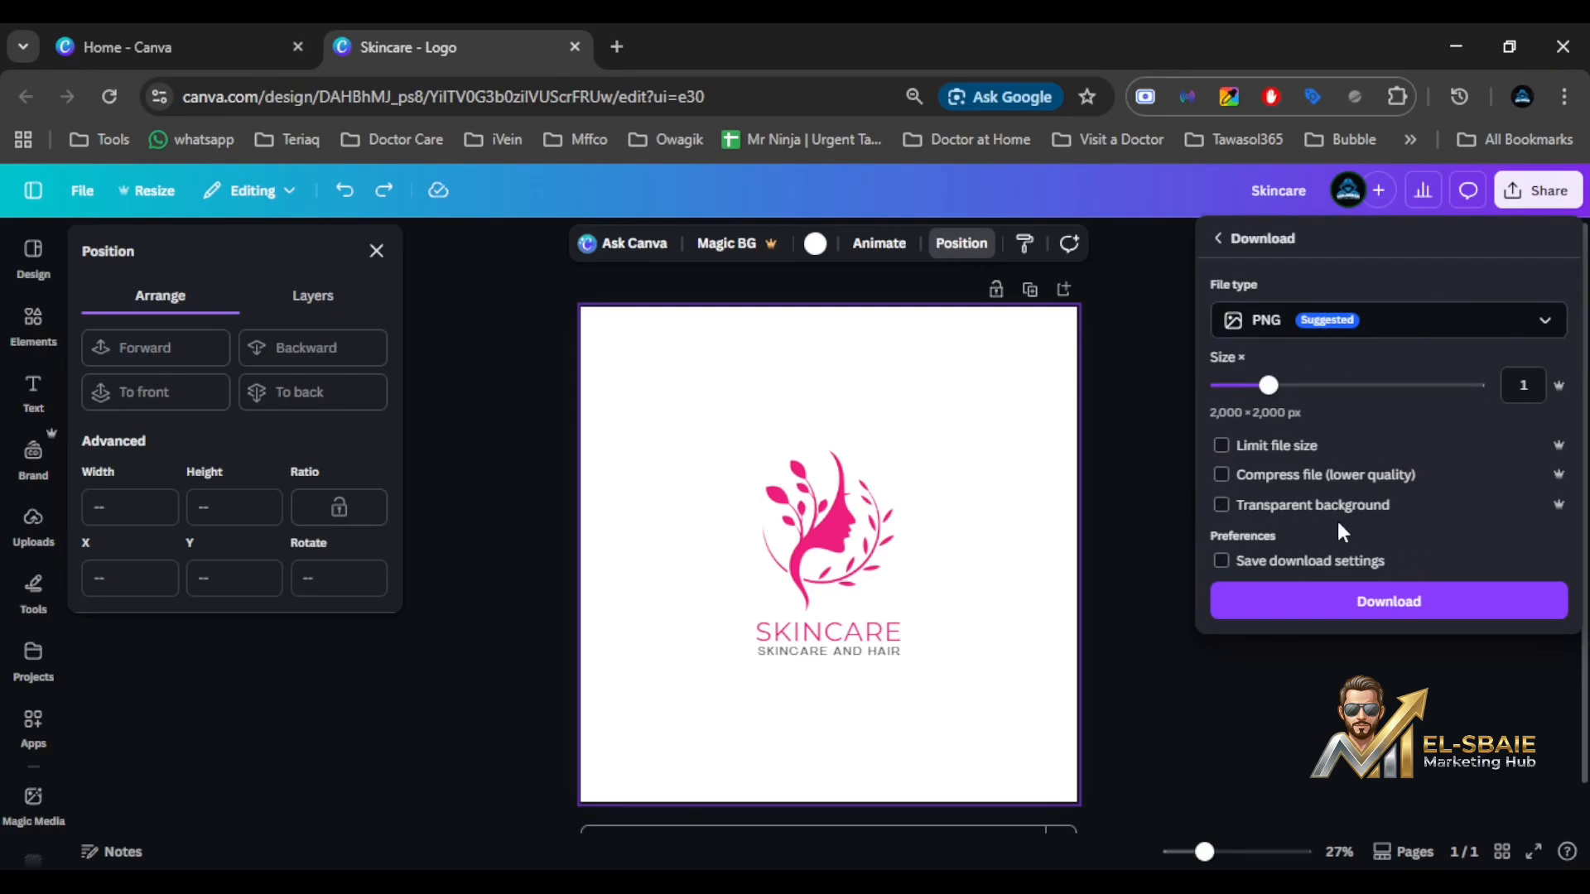
pyautogui.click(1264, 515)
pyautogui.click(1323, 619)
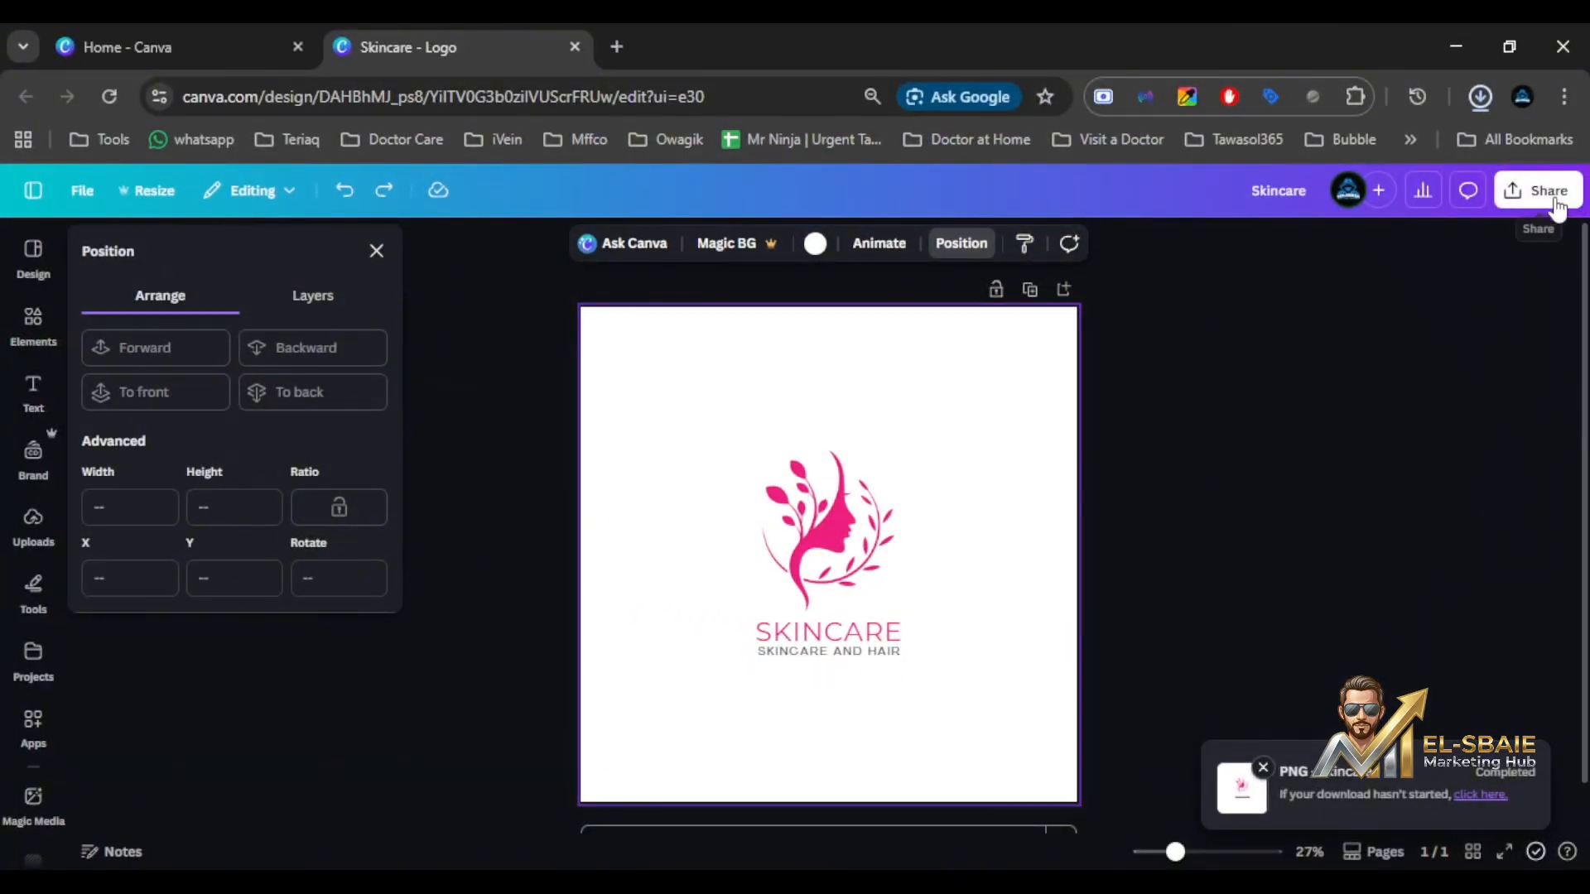
# Review the download options for PDF Standard and PDF Print, including the color profile choices, without downloading.
pyautogui.click(1557, 203)
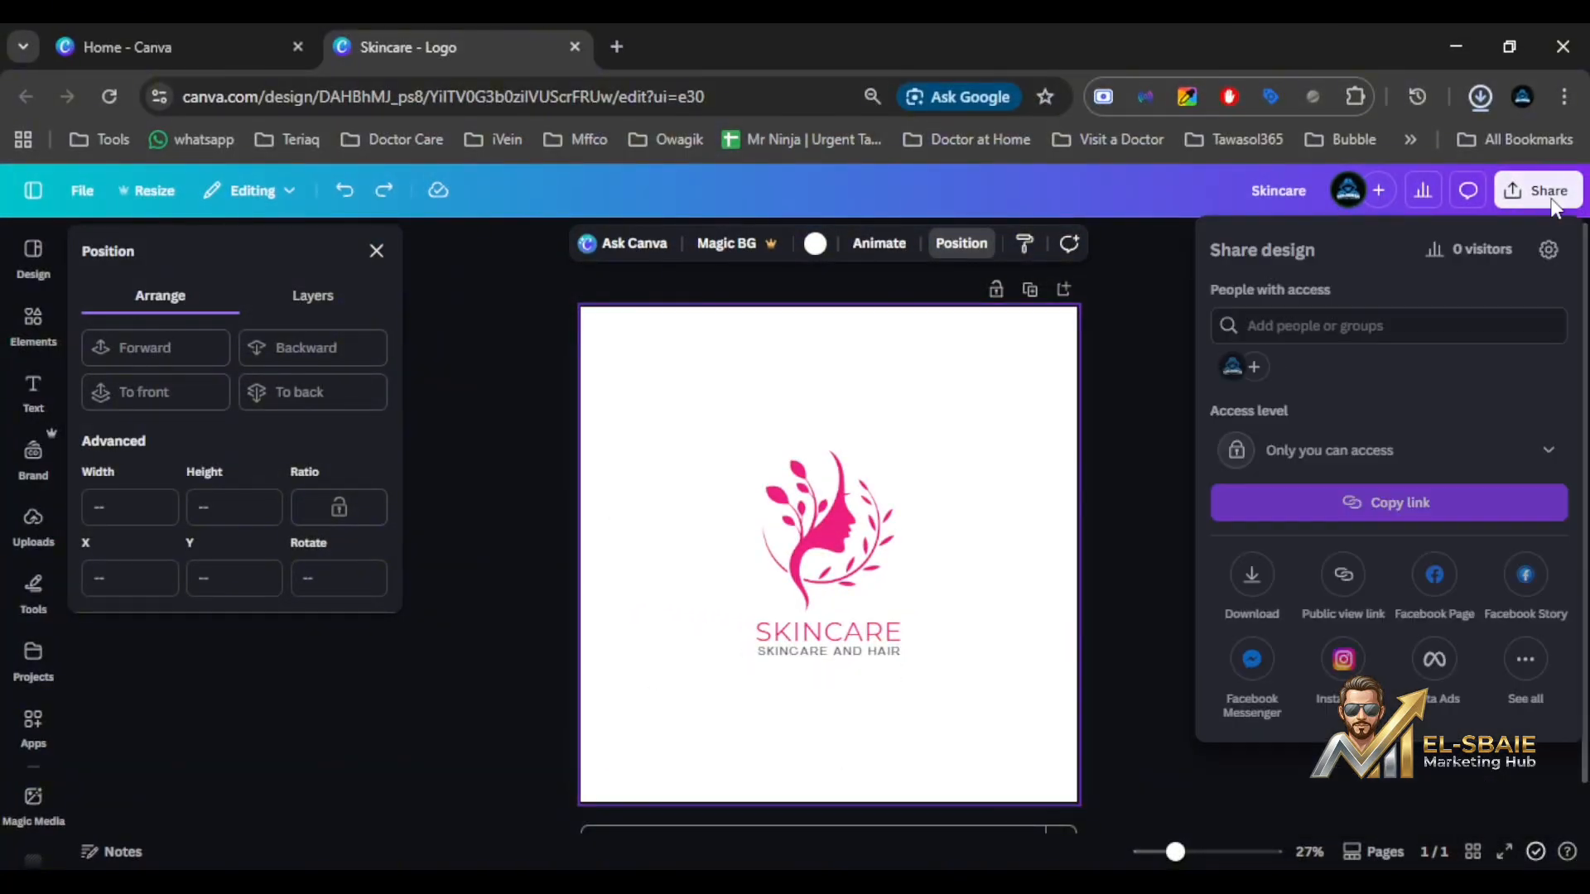
pyautogui.click(1246, 578)
pyautogui.click(1422, 325)
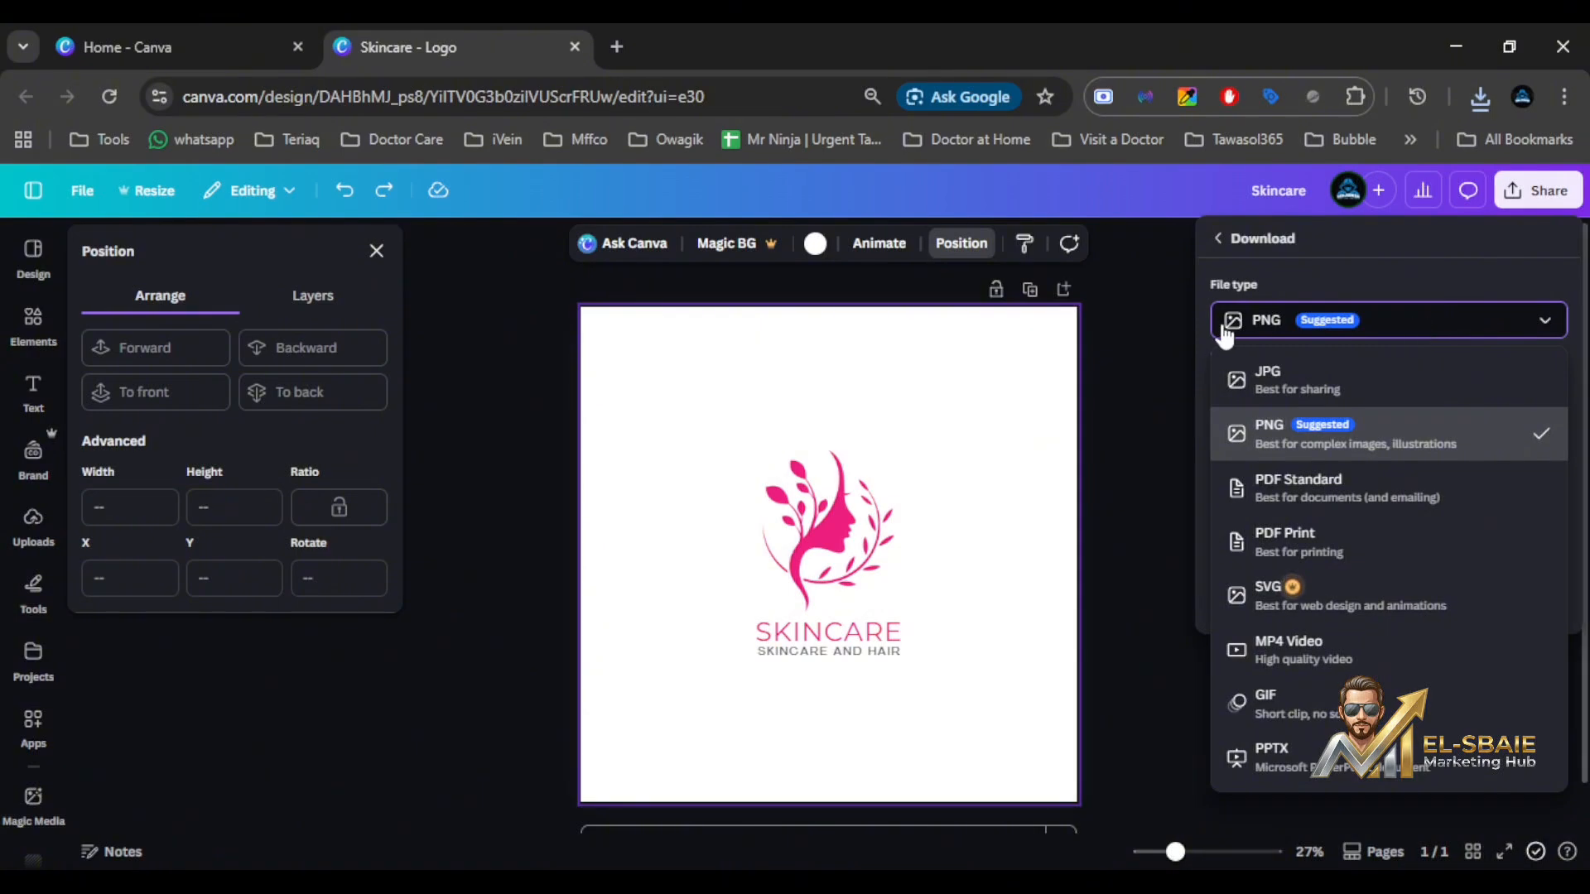
pyautogui.click(1364, 497)
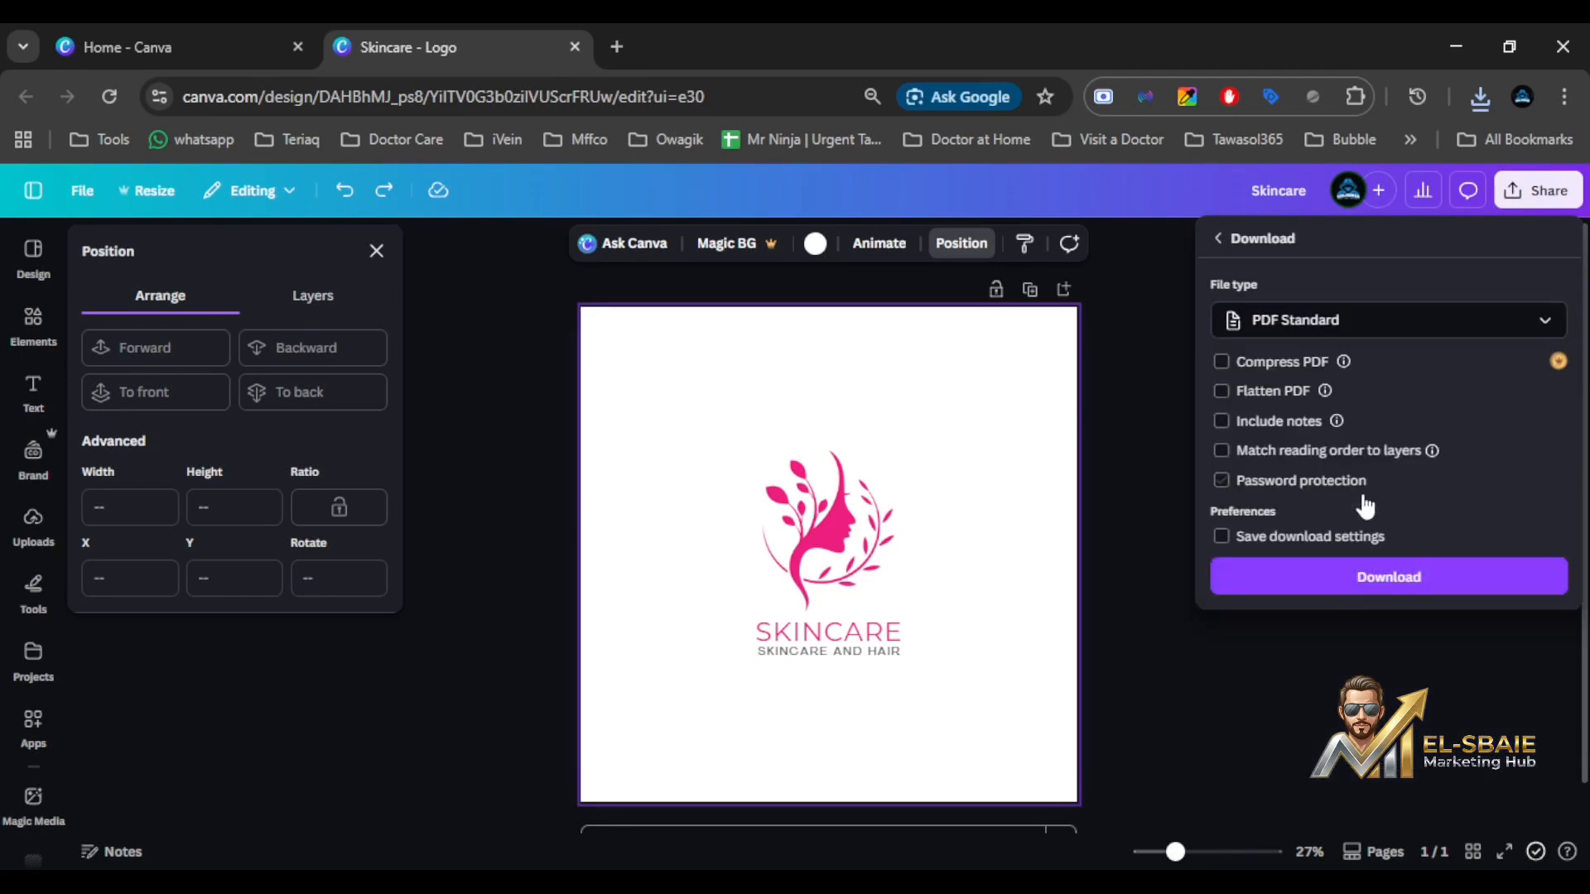
pyautogui.click(1397, 329)
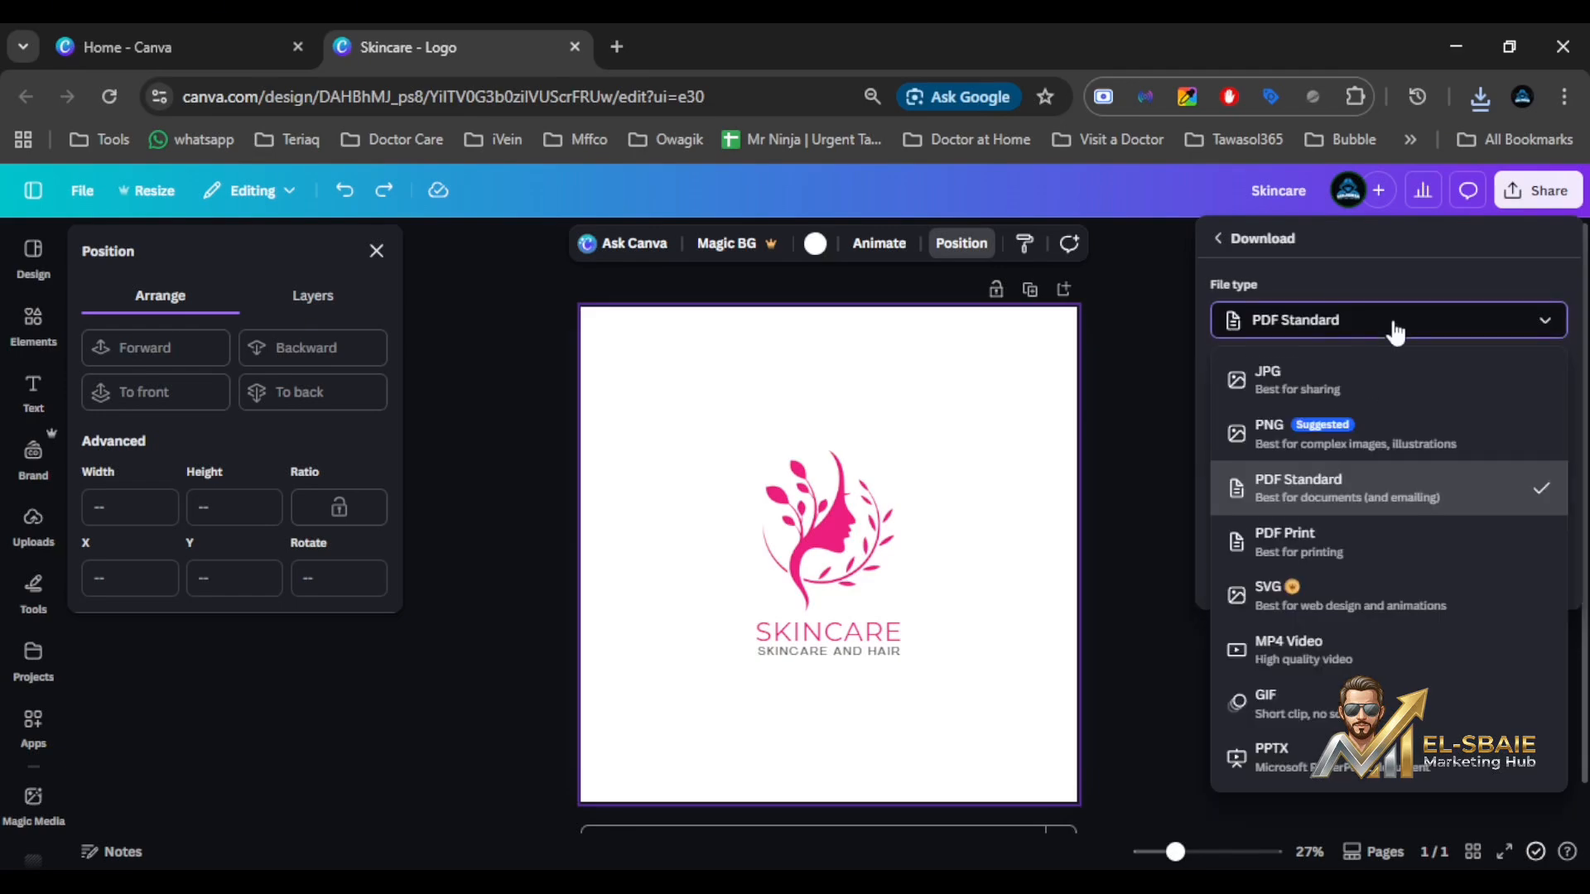
pyautogui.click(1366, 559)
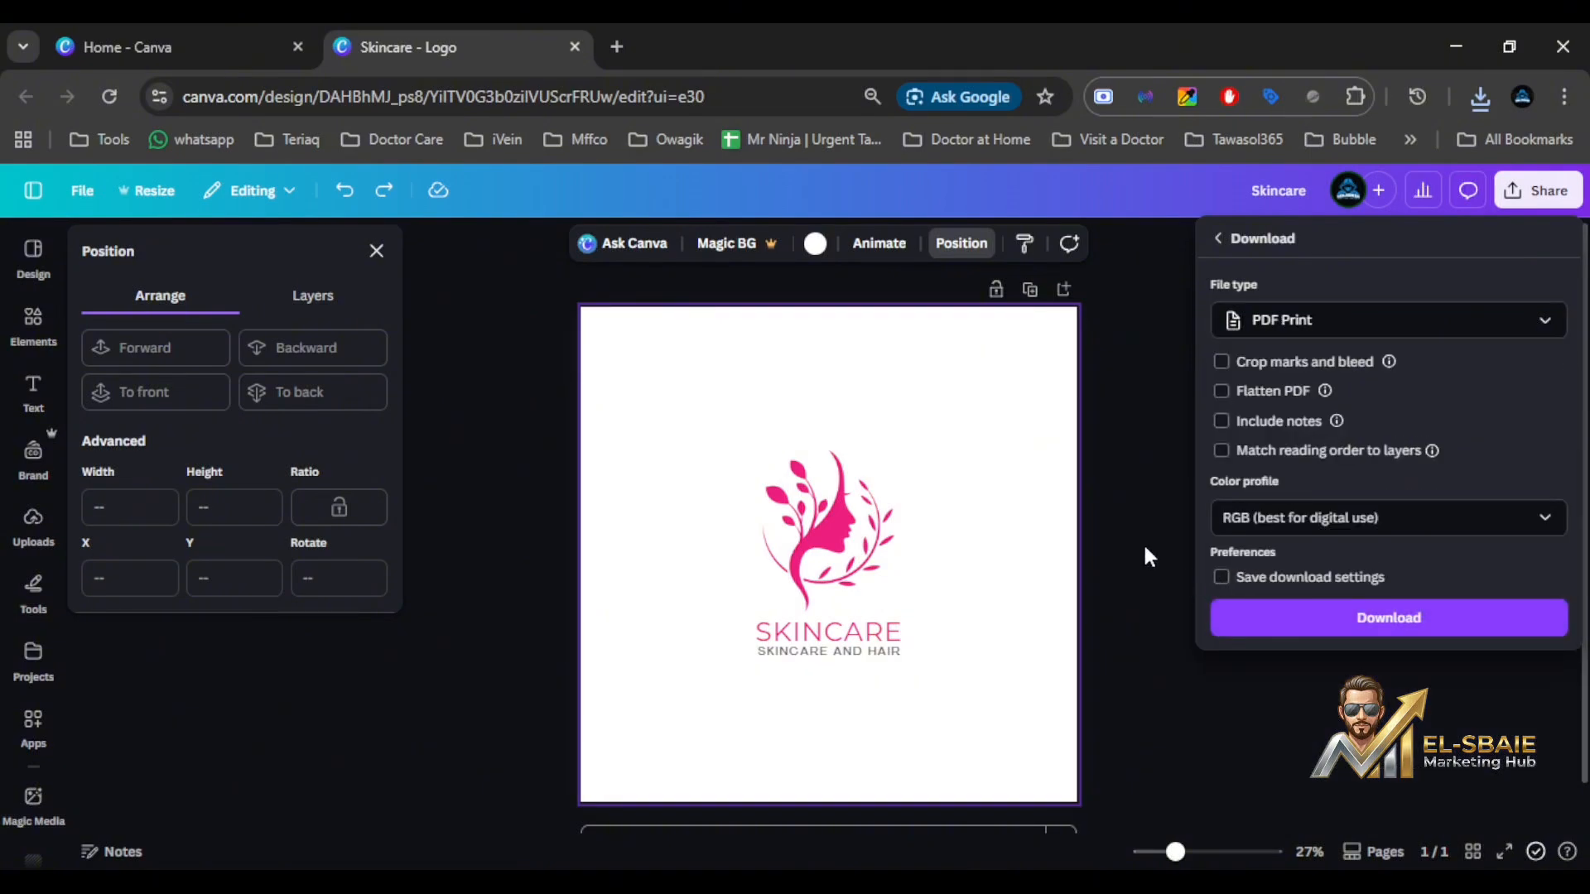
pyautogui.click(1437, 535)
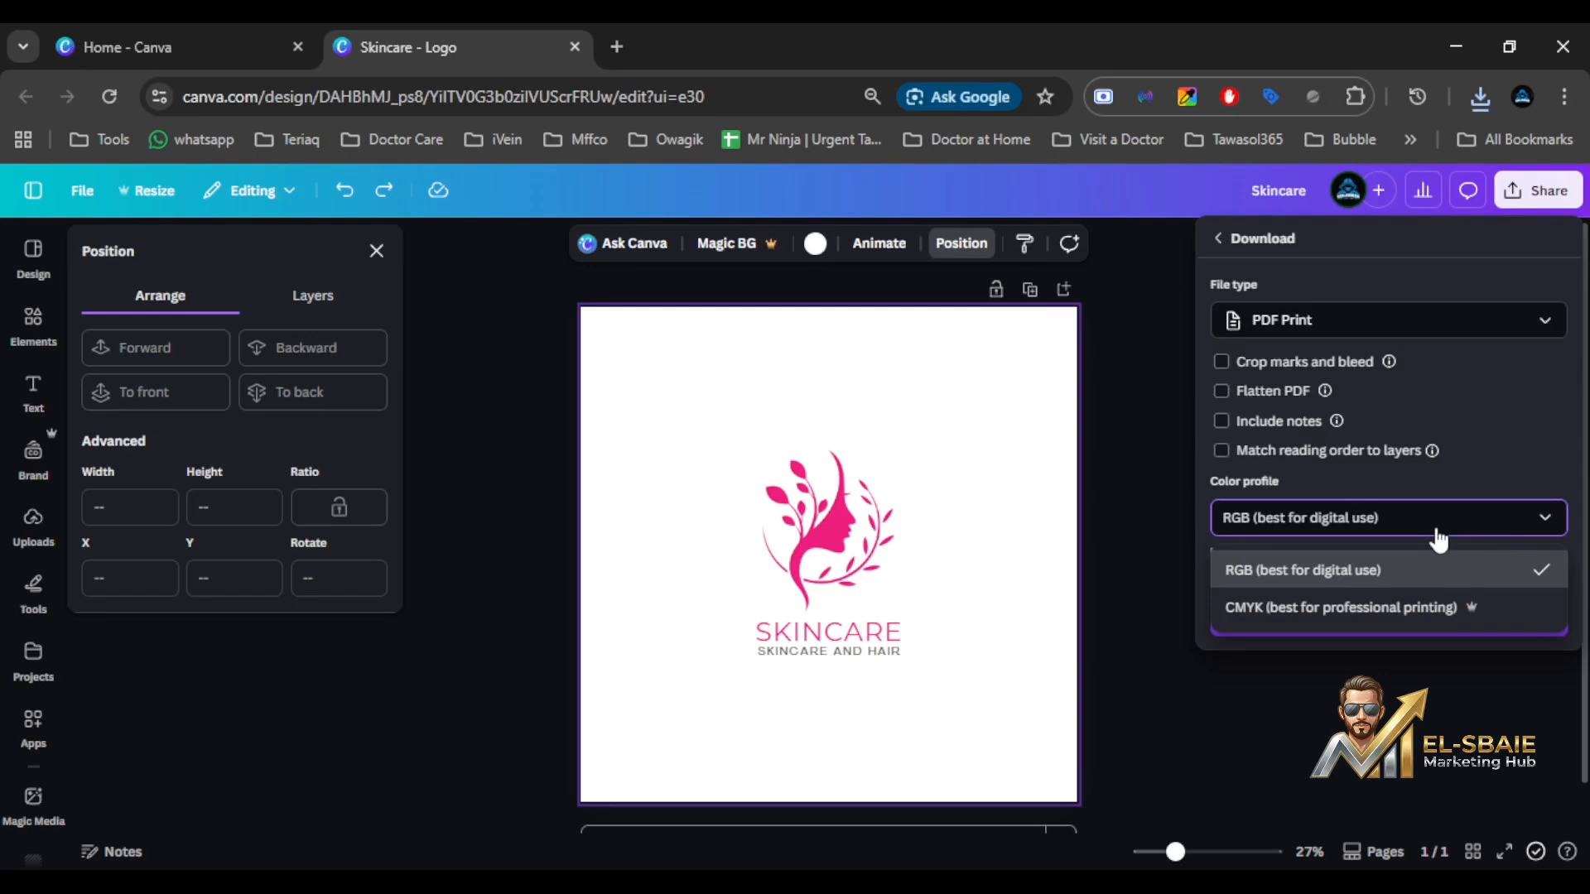
pyautogui.click(1439, 535)
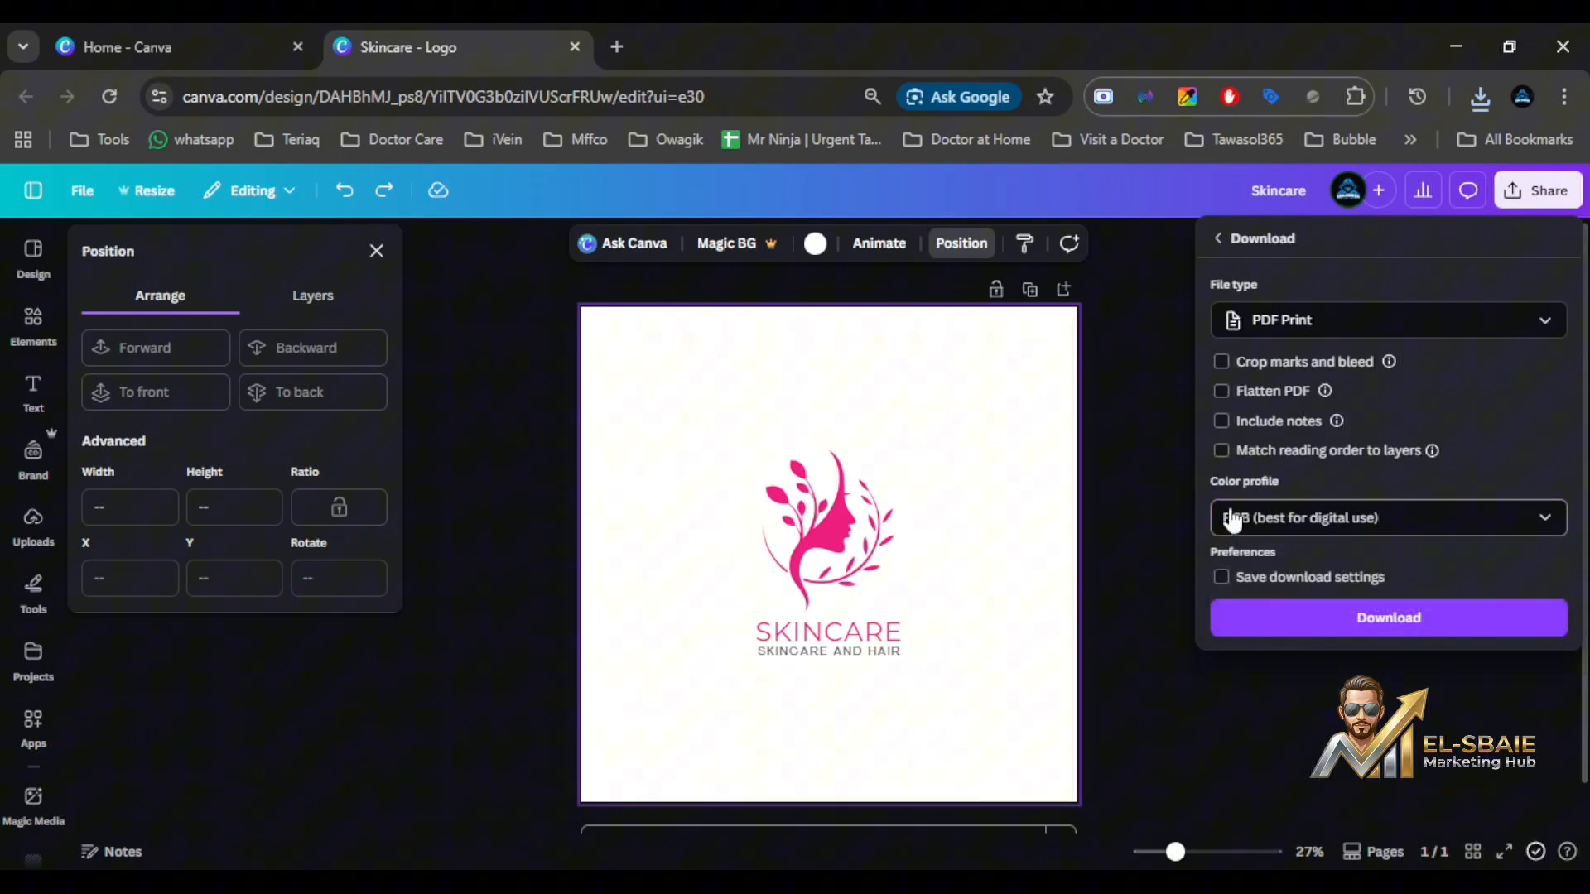
pyautogui.click(1141, 469)
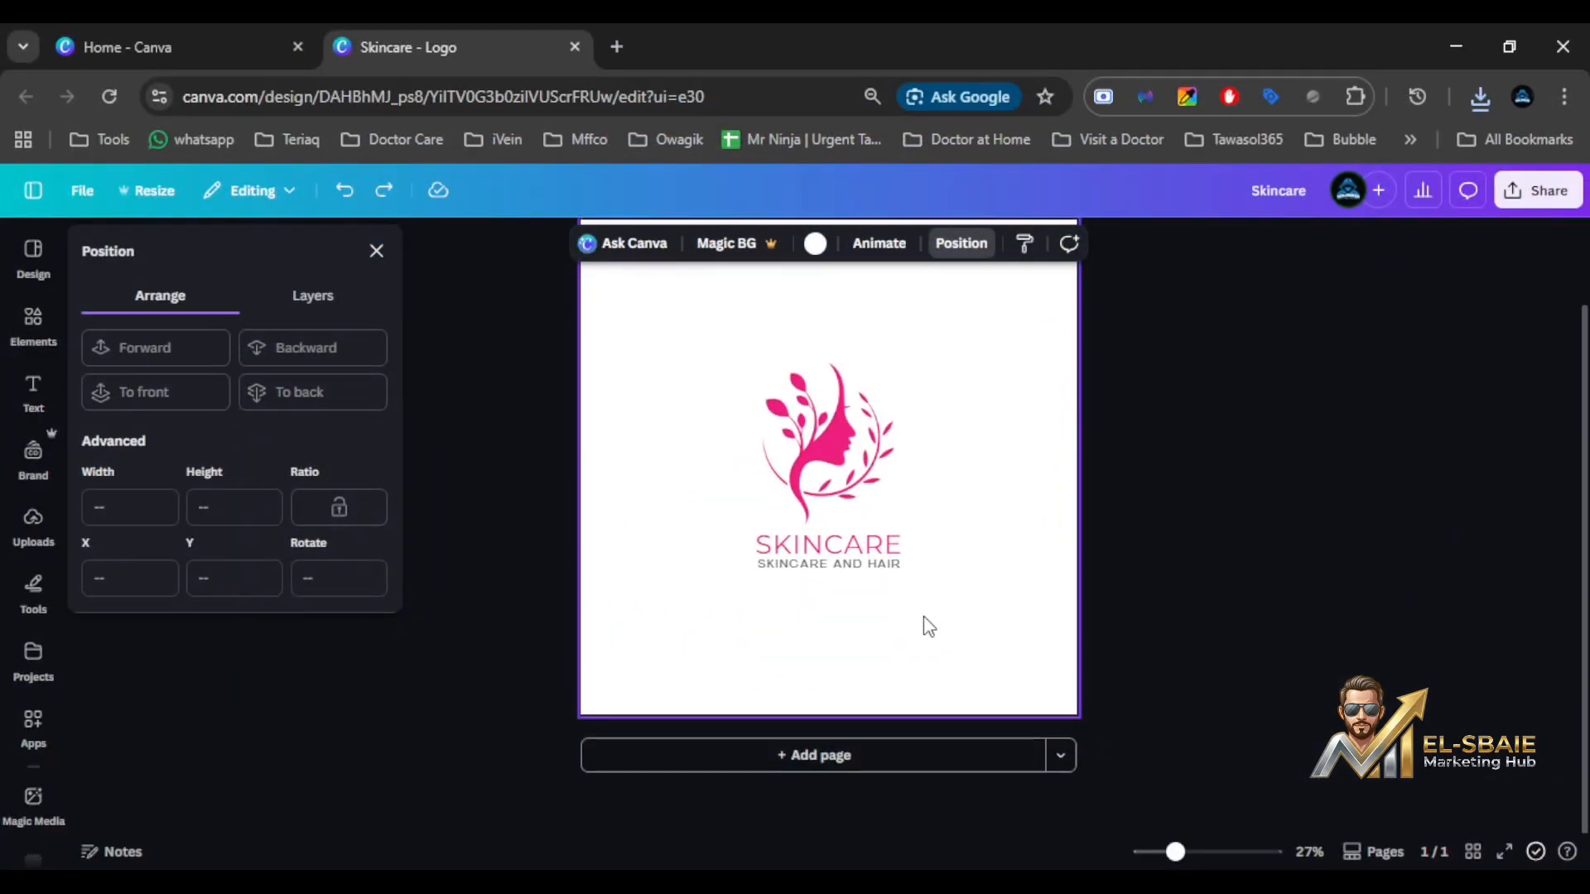
# Duplicate the logo page and set the copy's background to dark gray from the default solid colors.
pyautogui.click(1030, 292)
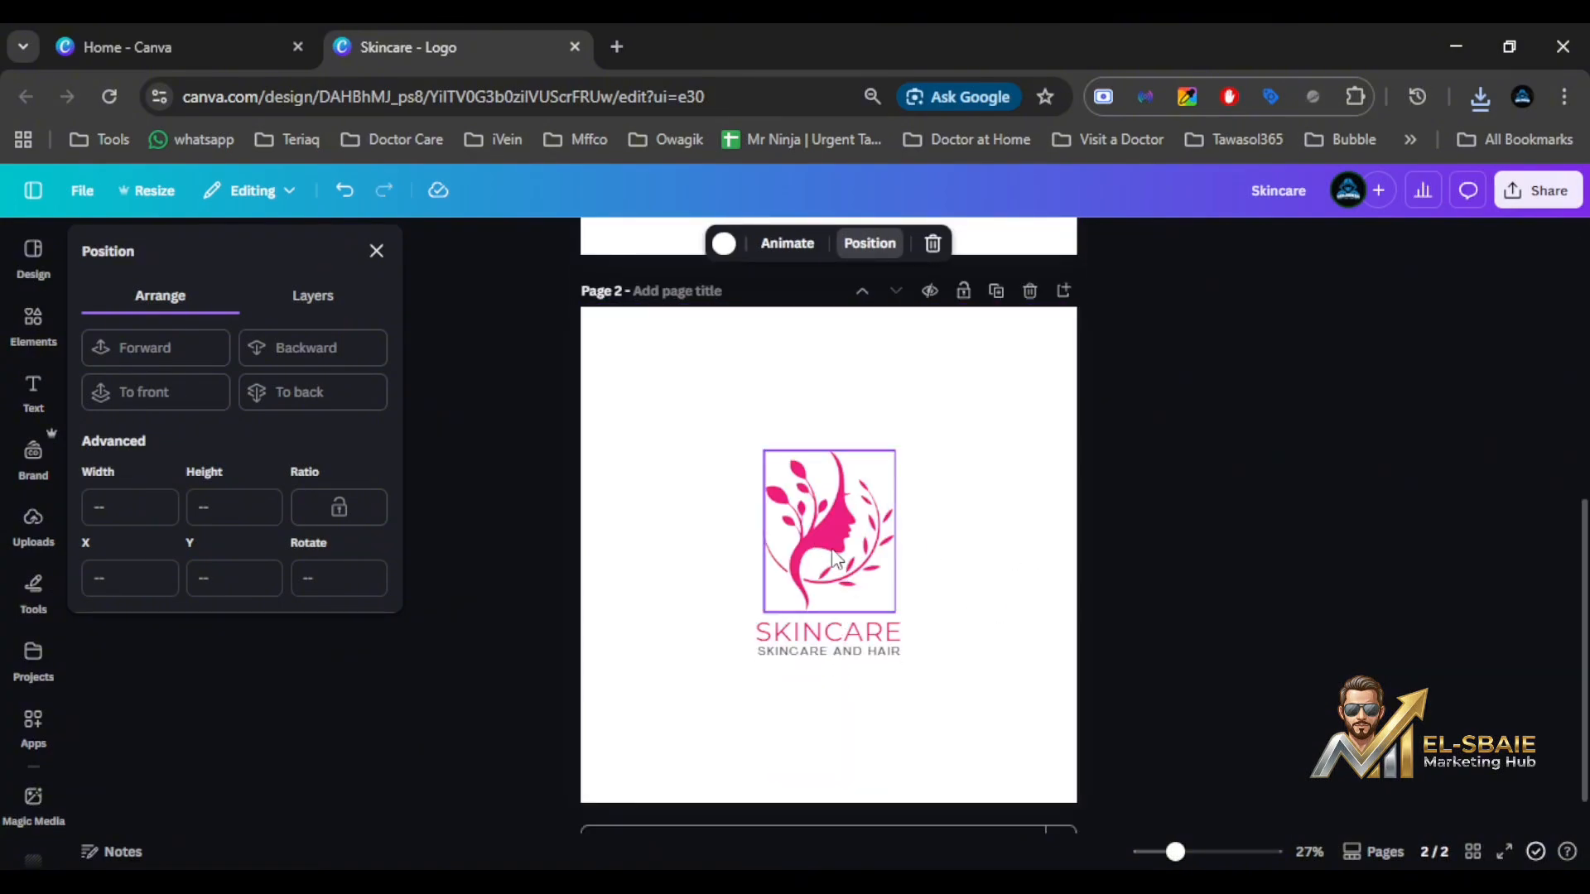
pyautogui.click(923, 424)
pyautogui.click(815, 247)
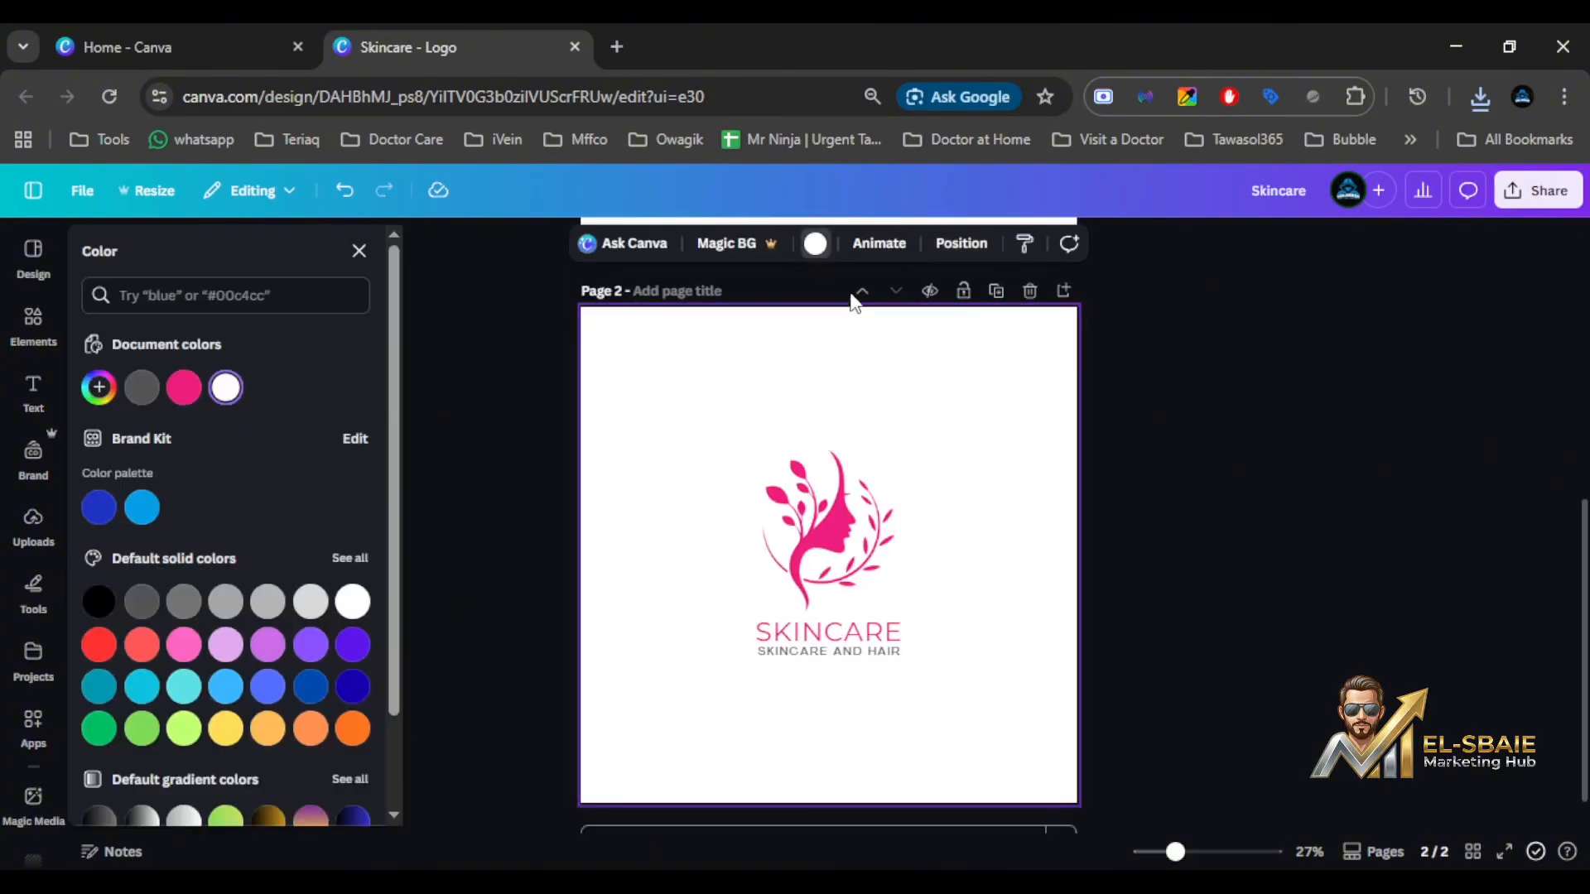
pyautogui.click(147, 610)
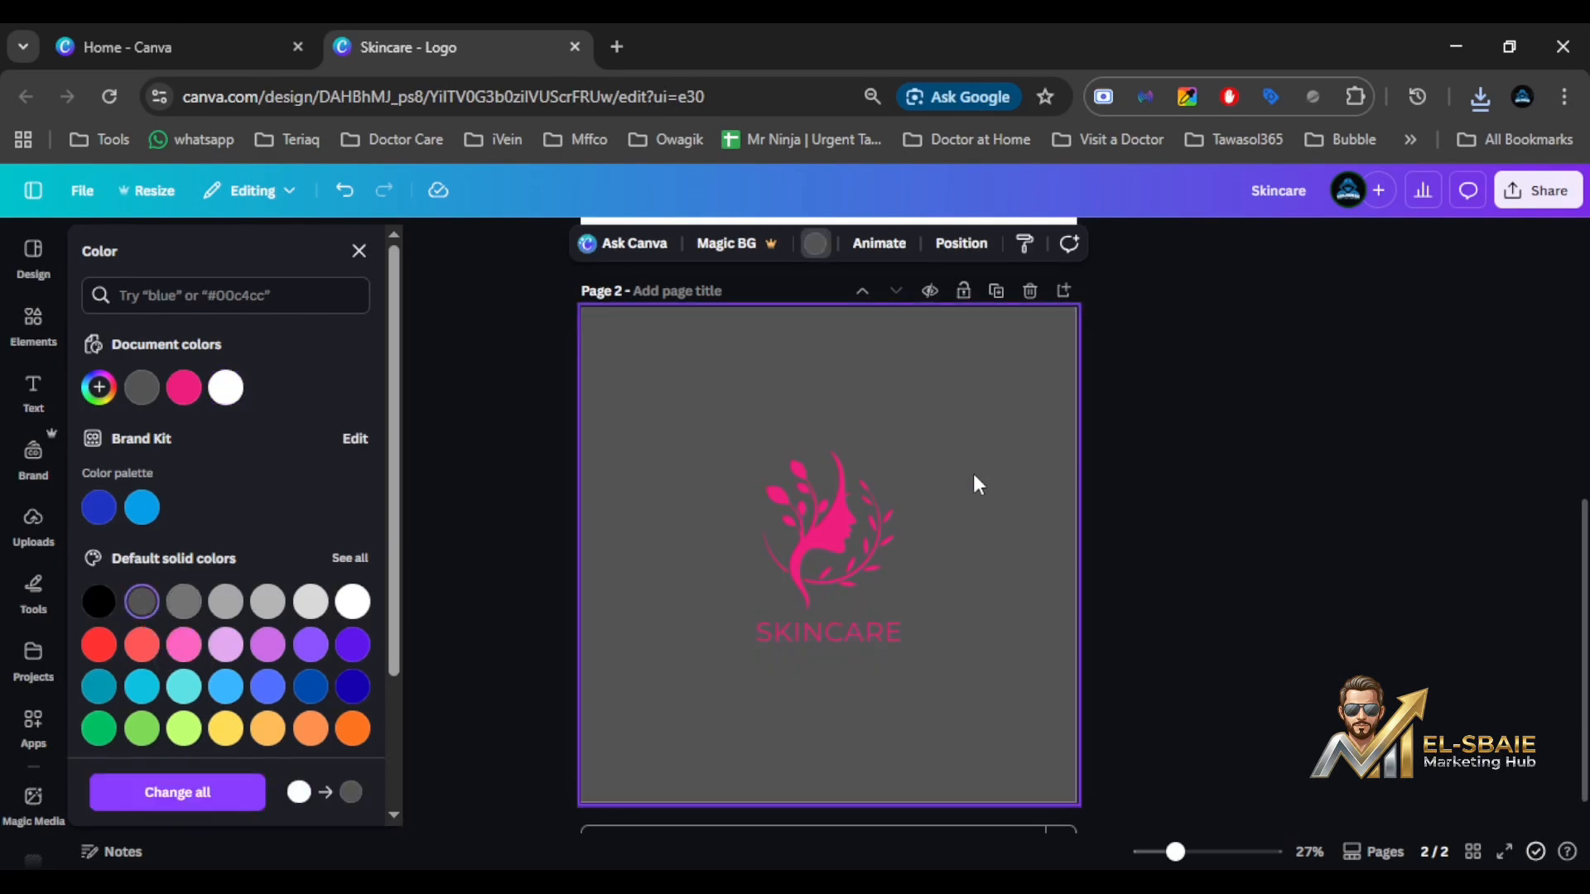
# Recolor the face icon and the SKINCARE text on page 2 to white from the document colors.
pyautogui.click(794, 543)
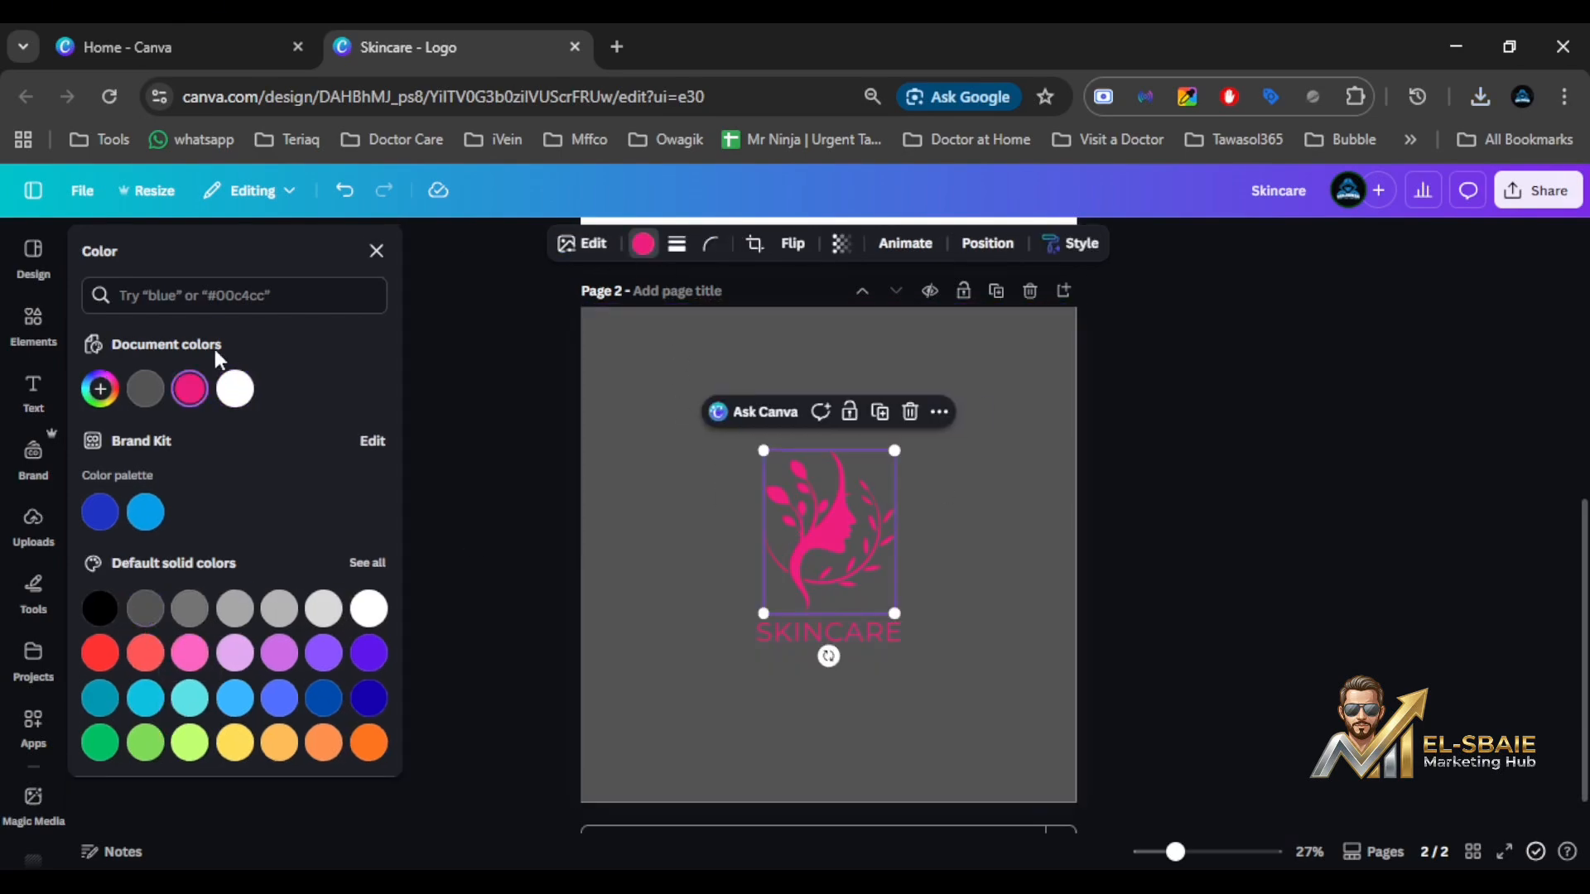
pyautogui.click(235, 389)
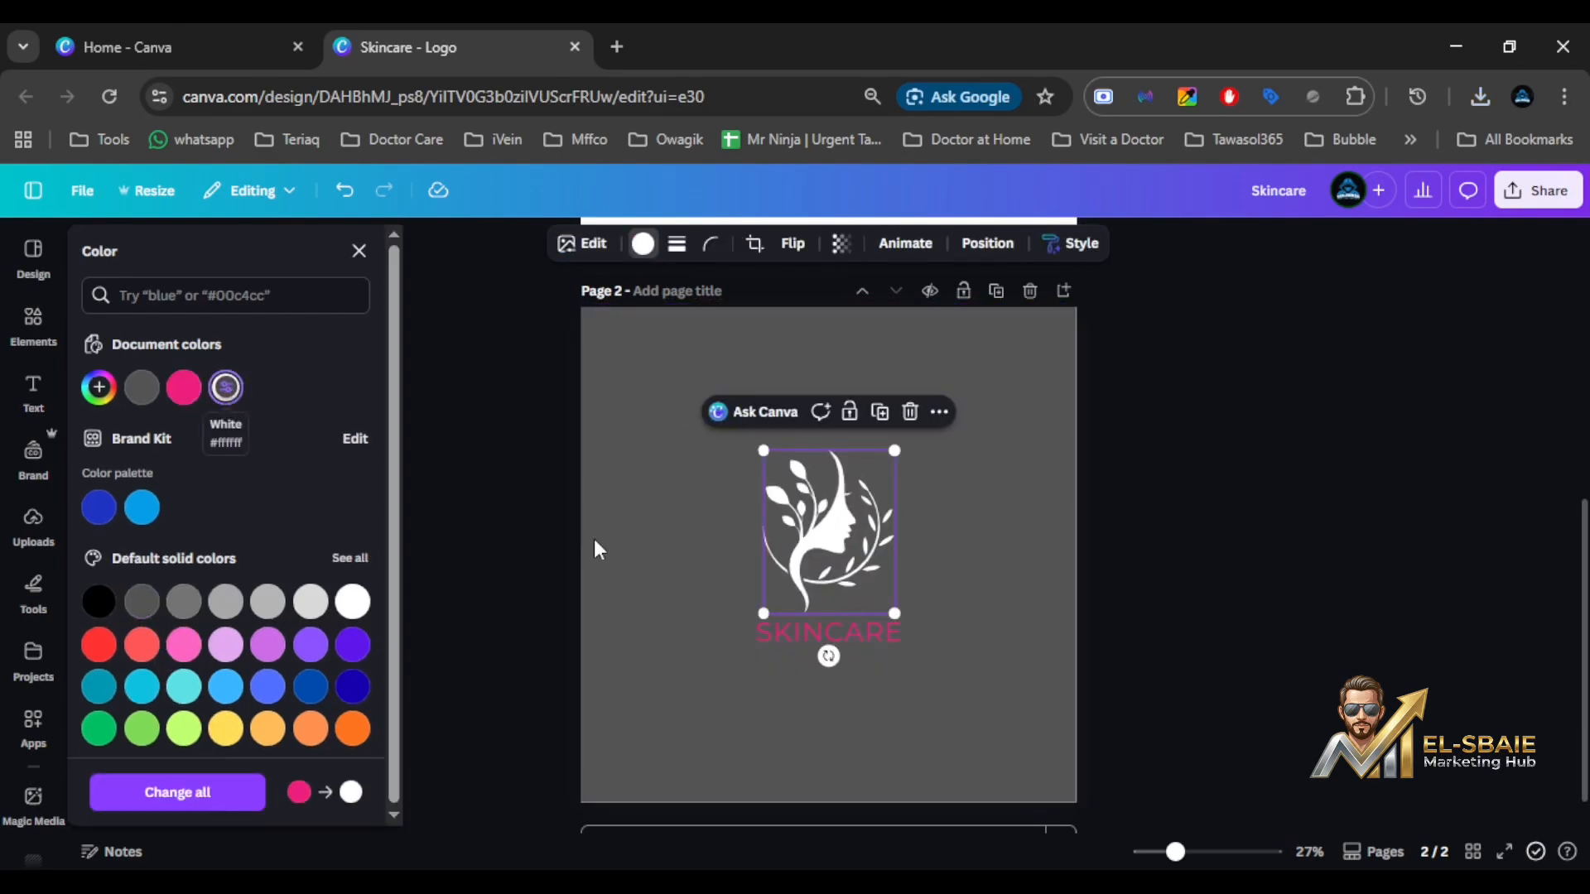
pyautogui.click(786, 632)
pyautogui.click(636, 243)
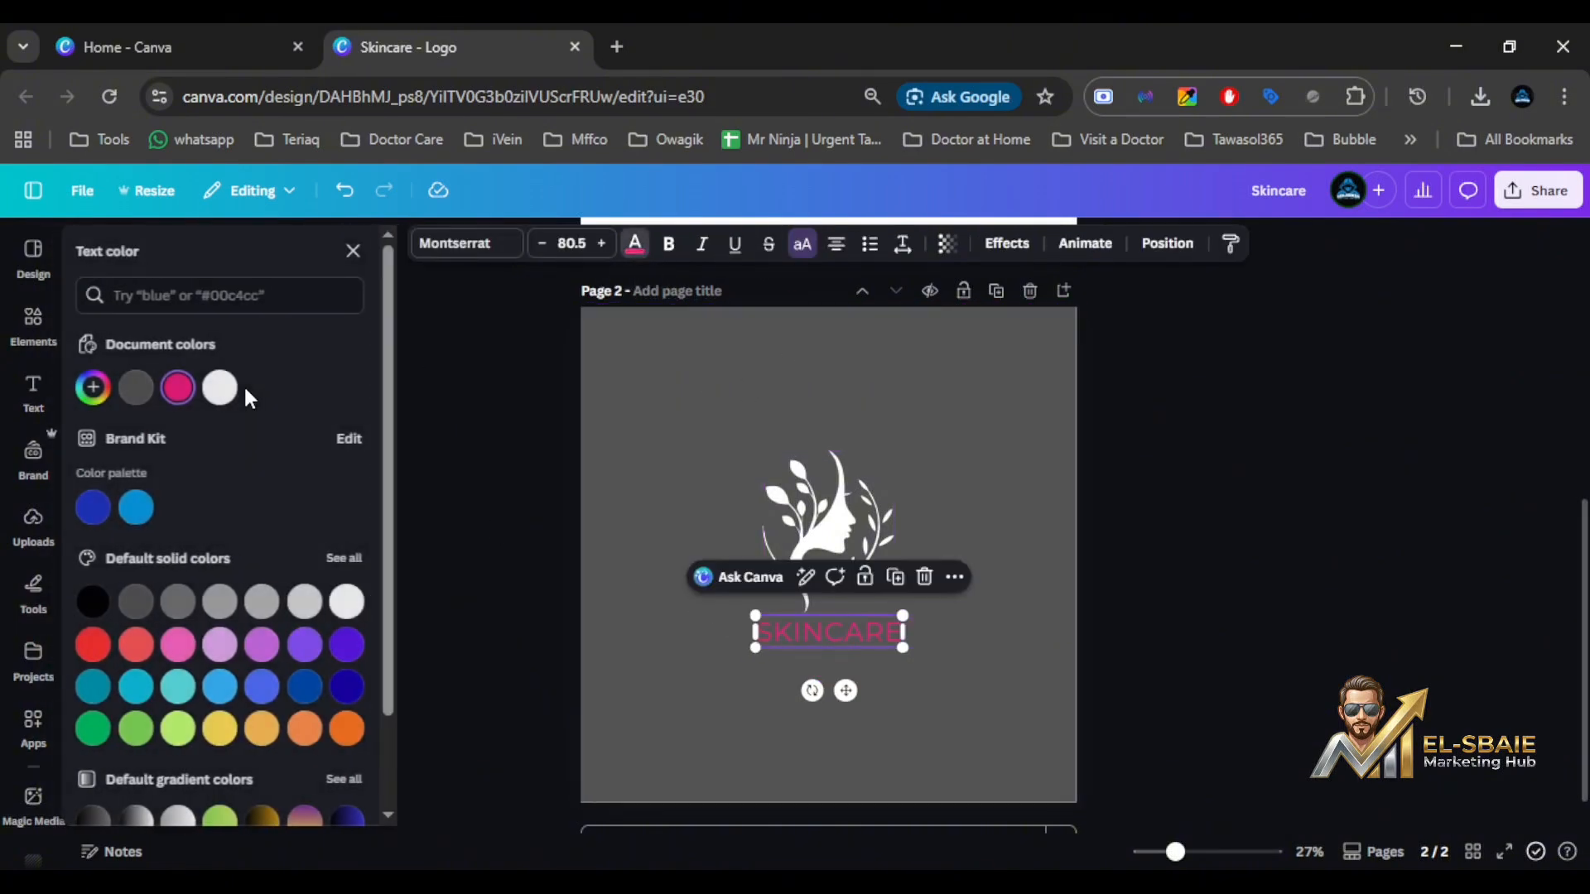
pyautogui.click(225, 388)
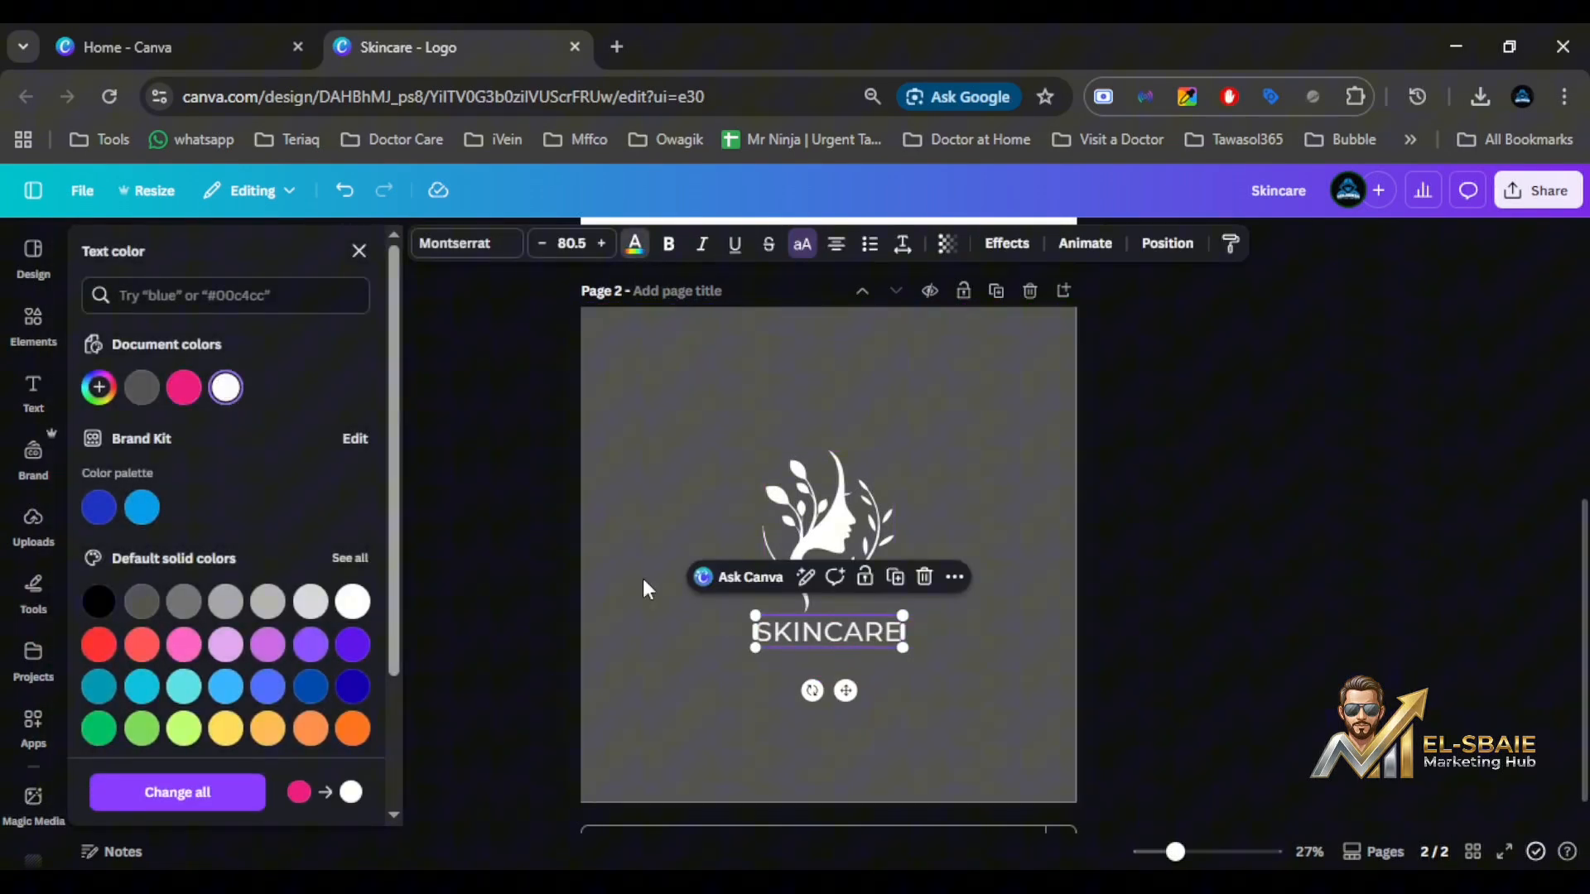
# Set the SKINCARE AND HAIR tagline on page 2 to the pink document color.
pyautogui.click(825, 654)
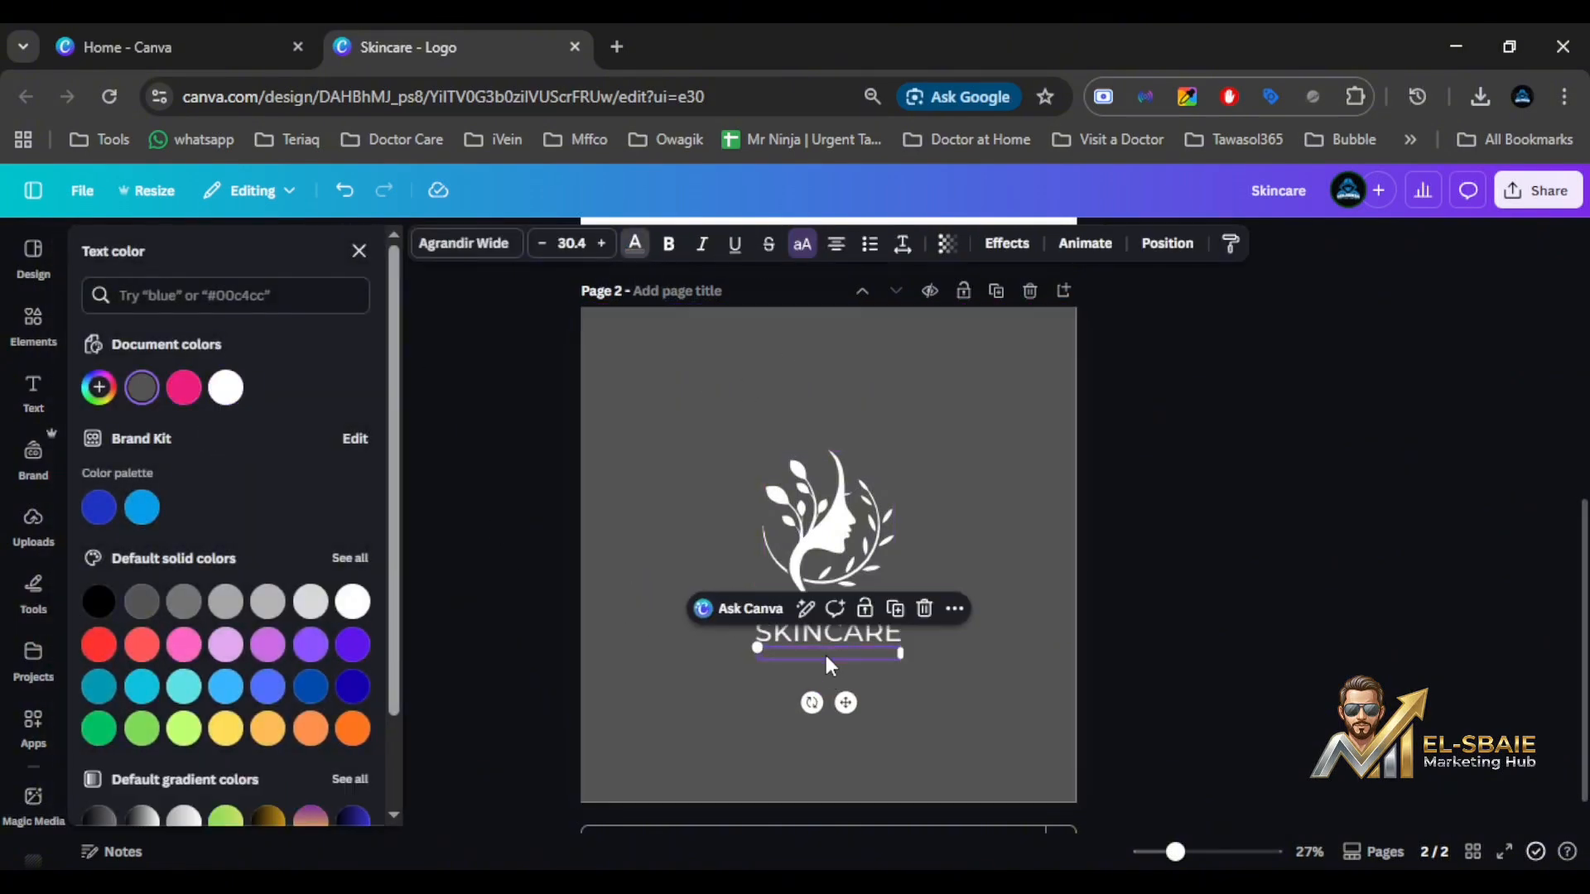
pyautogui.click(191, 392)
pyautogui.click(580, 692)
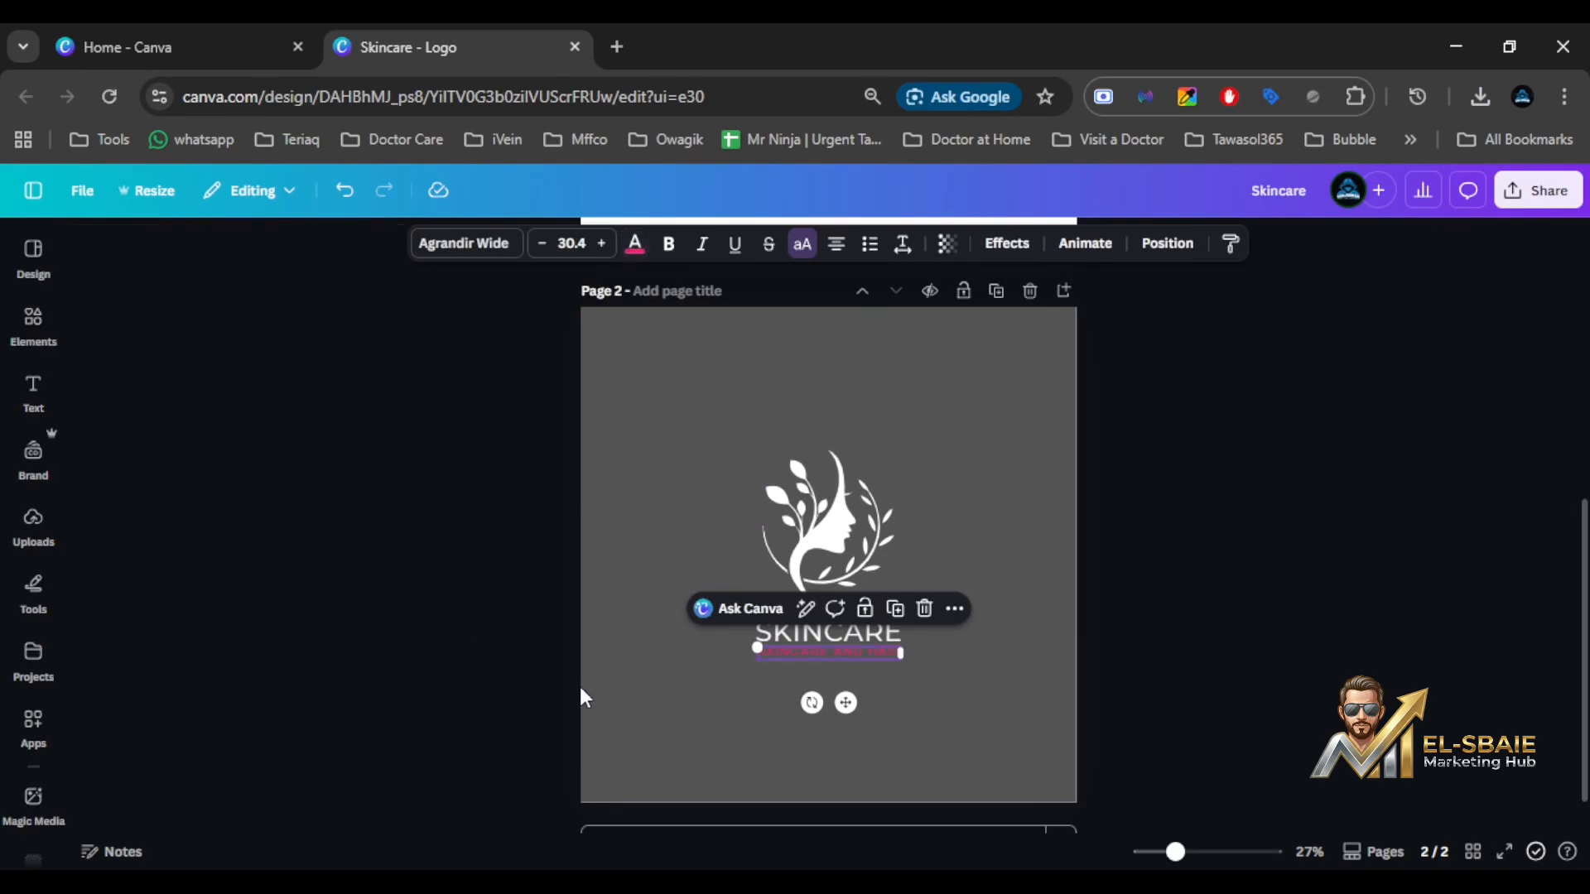
# Darken the page 2 background from dark gray to a near-black custom solid color.
pyautogui.click(580, 698)
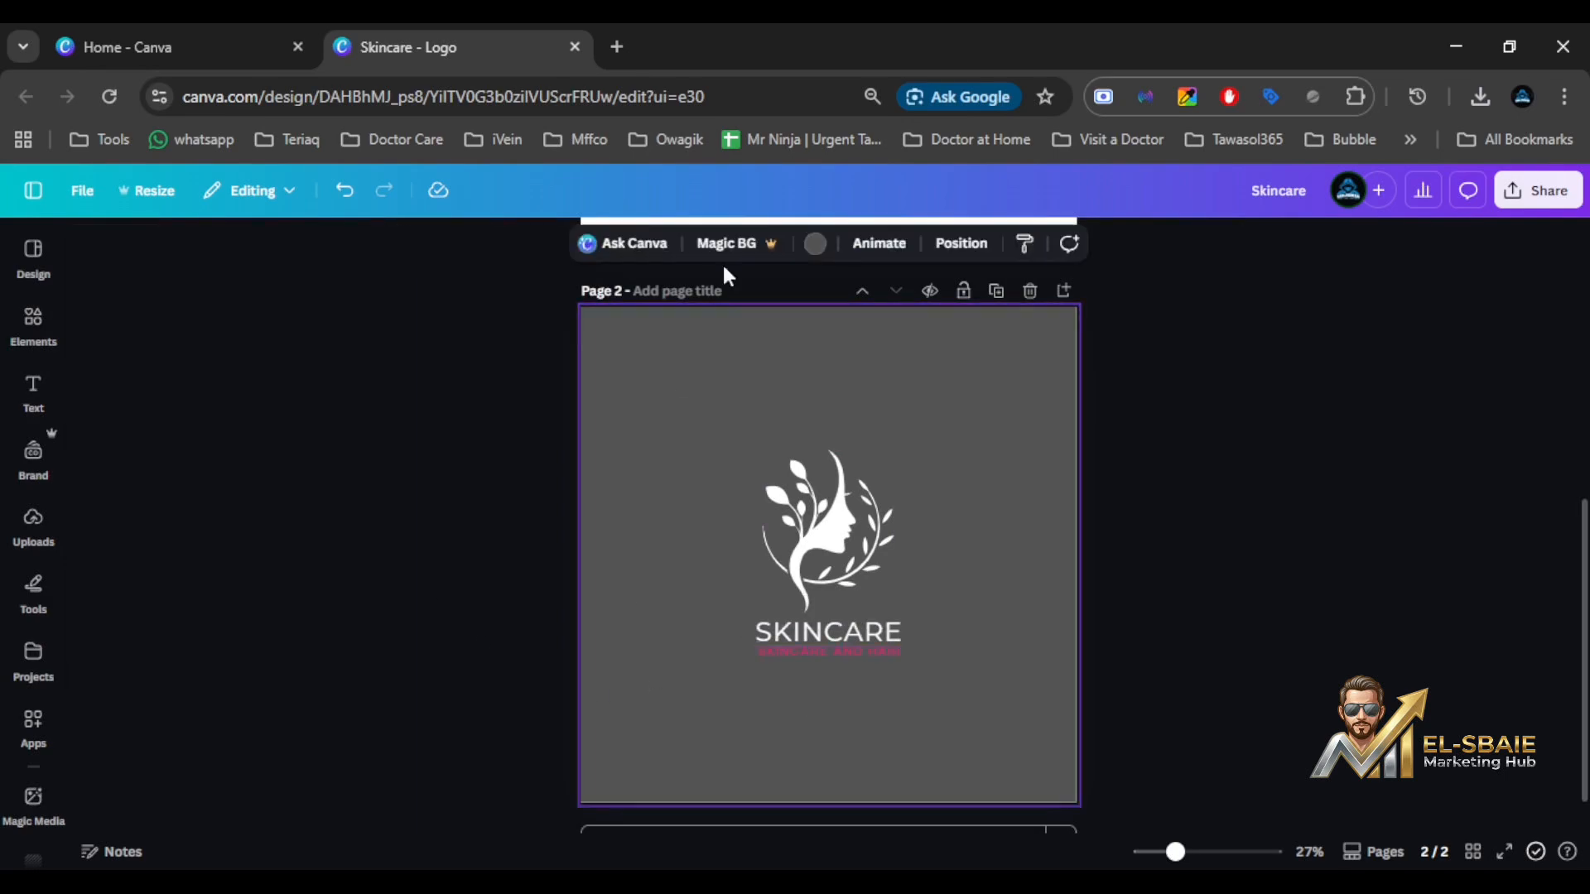
pyautogui.click(814, 245)
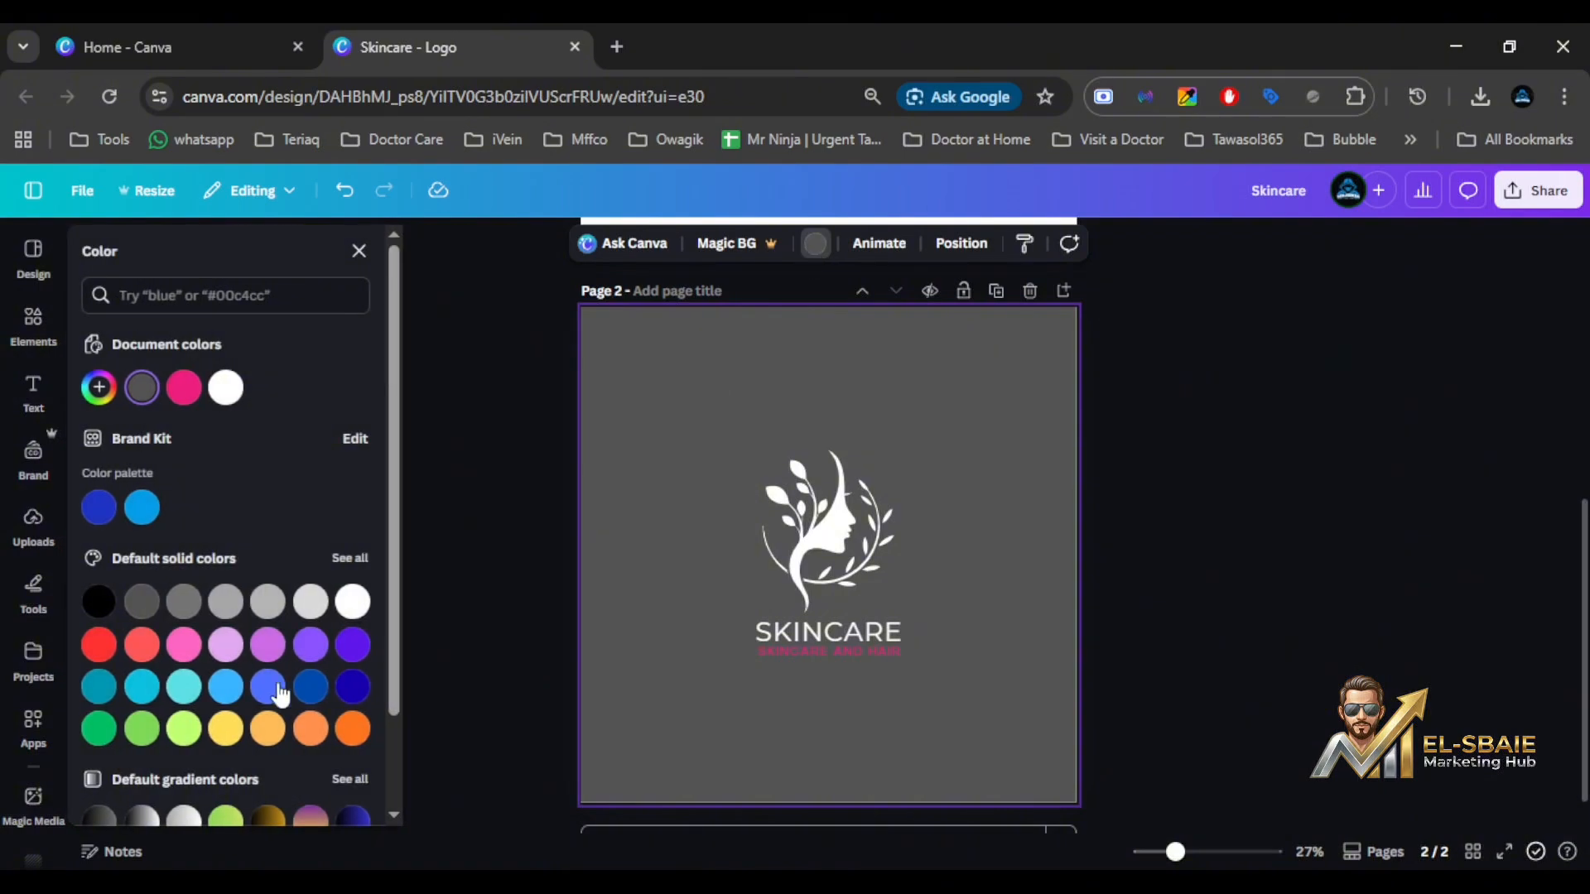
pyautogui.click(142, 406)
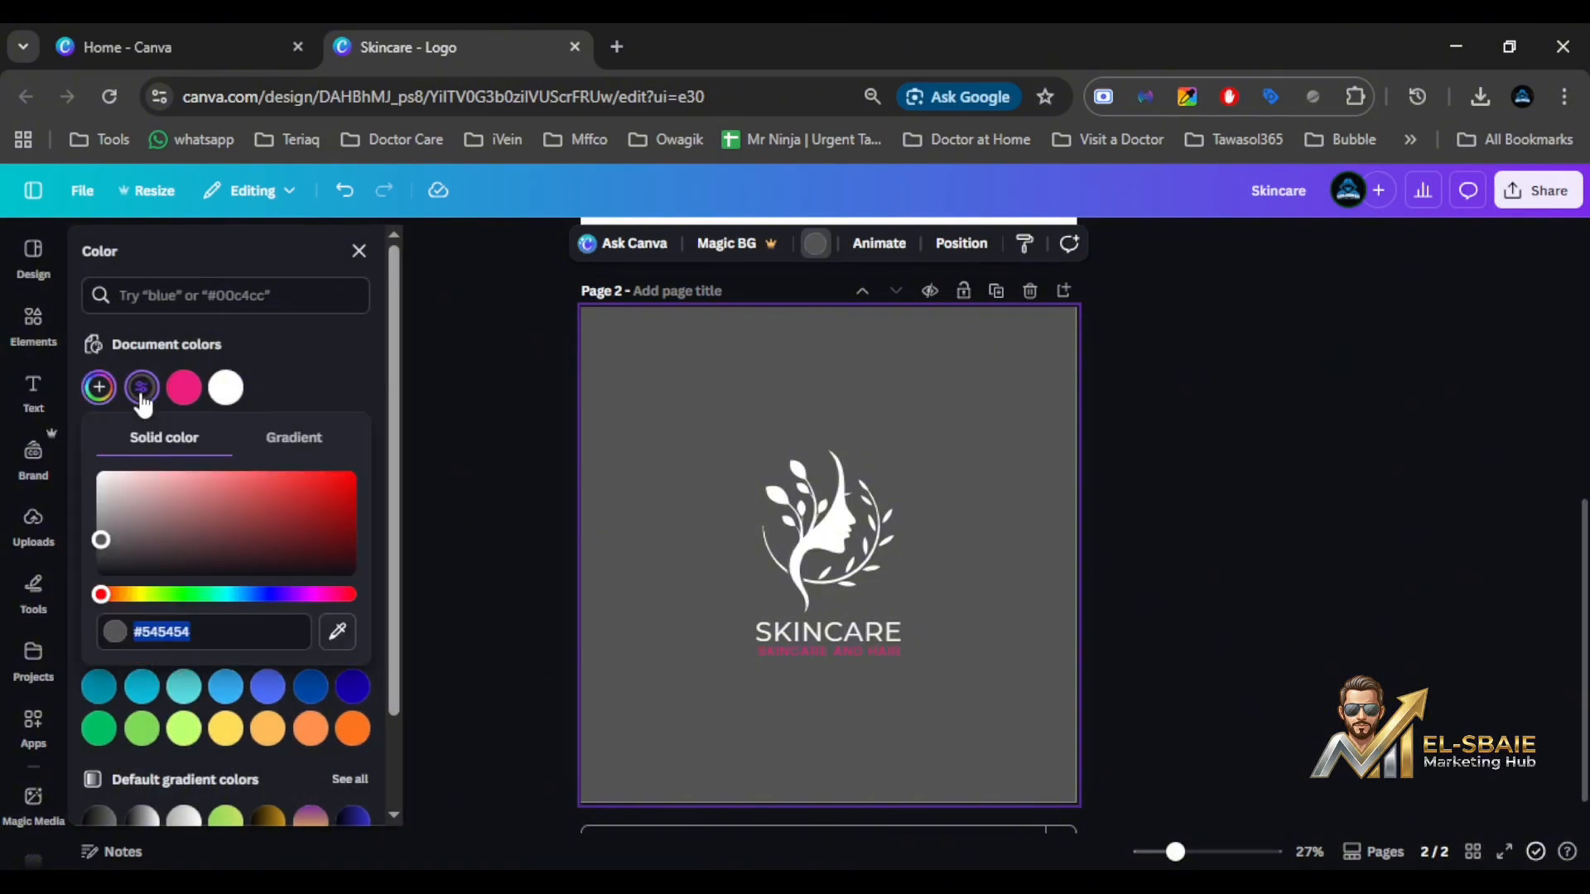
pyautogui.click(104, 542)
pyautogui.moveTo(103, 540); pyautogui.dragTo(102, 555)
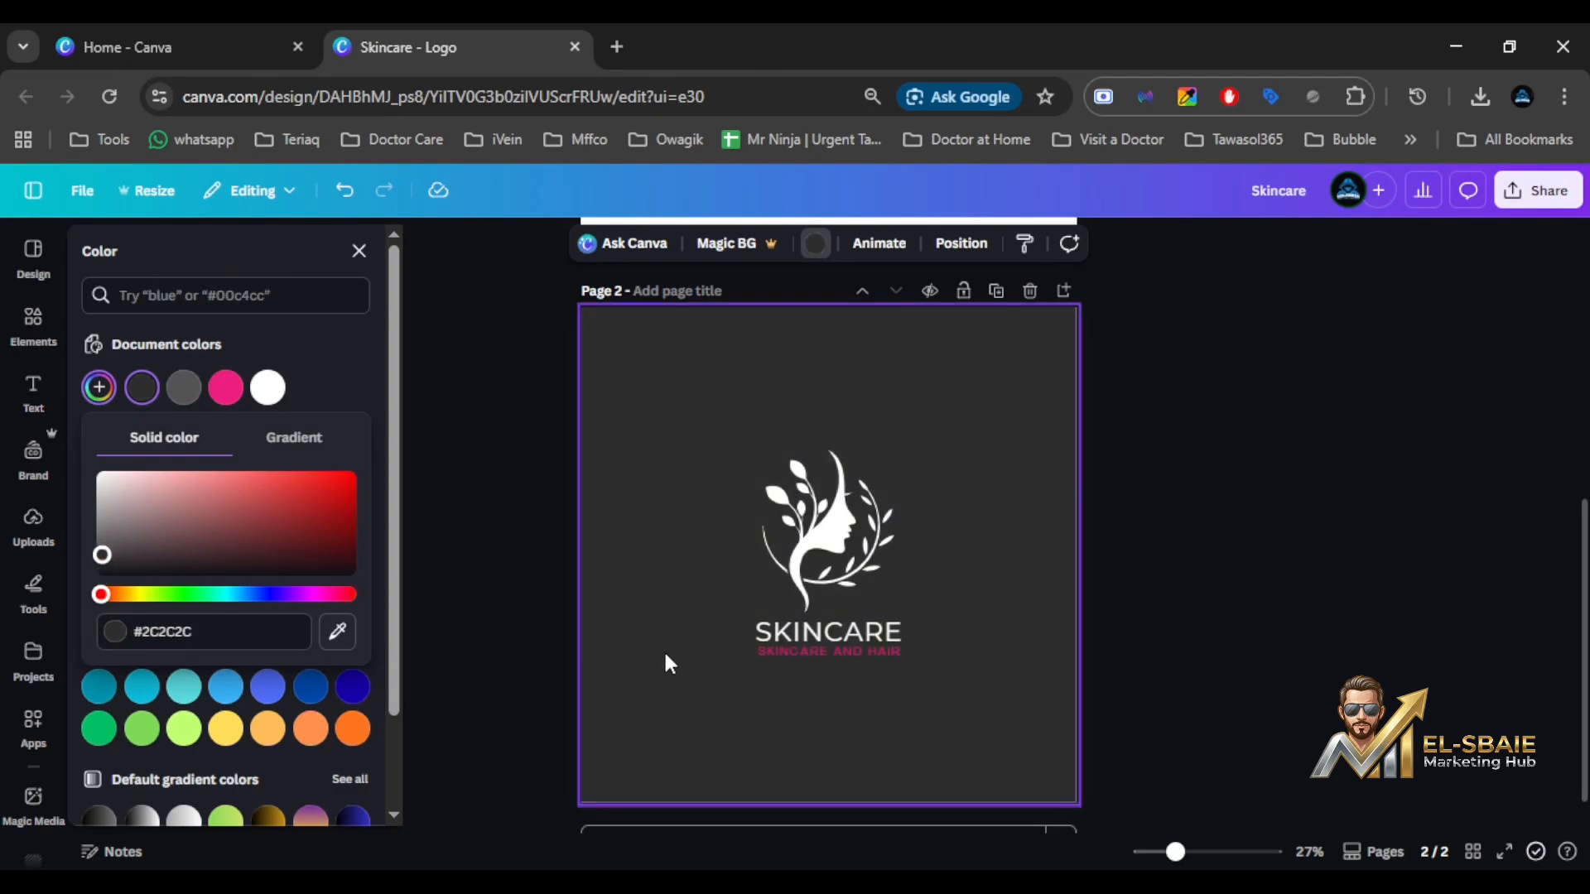
pyautogui.moveTo(103, 555); pyautogui.dragTo(99, 574)
pyautogui.click(495, 592)
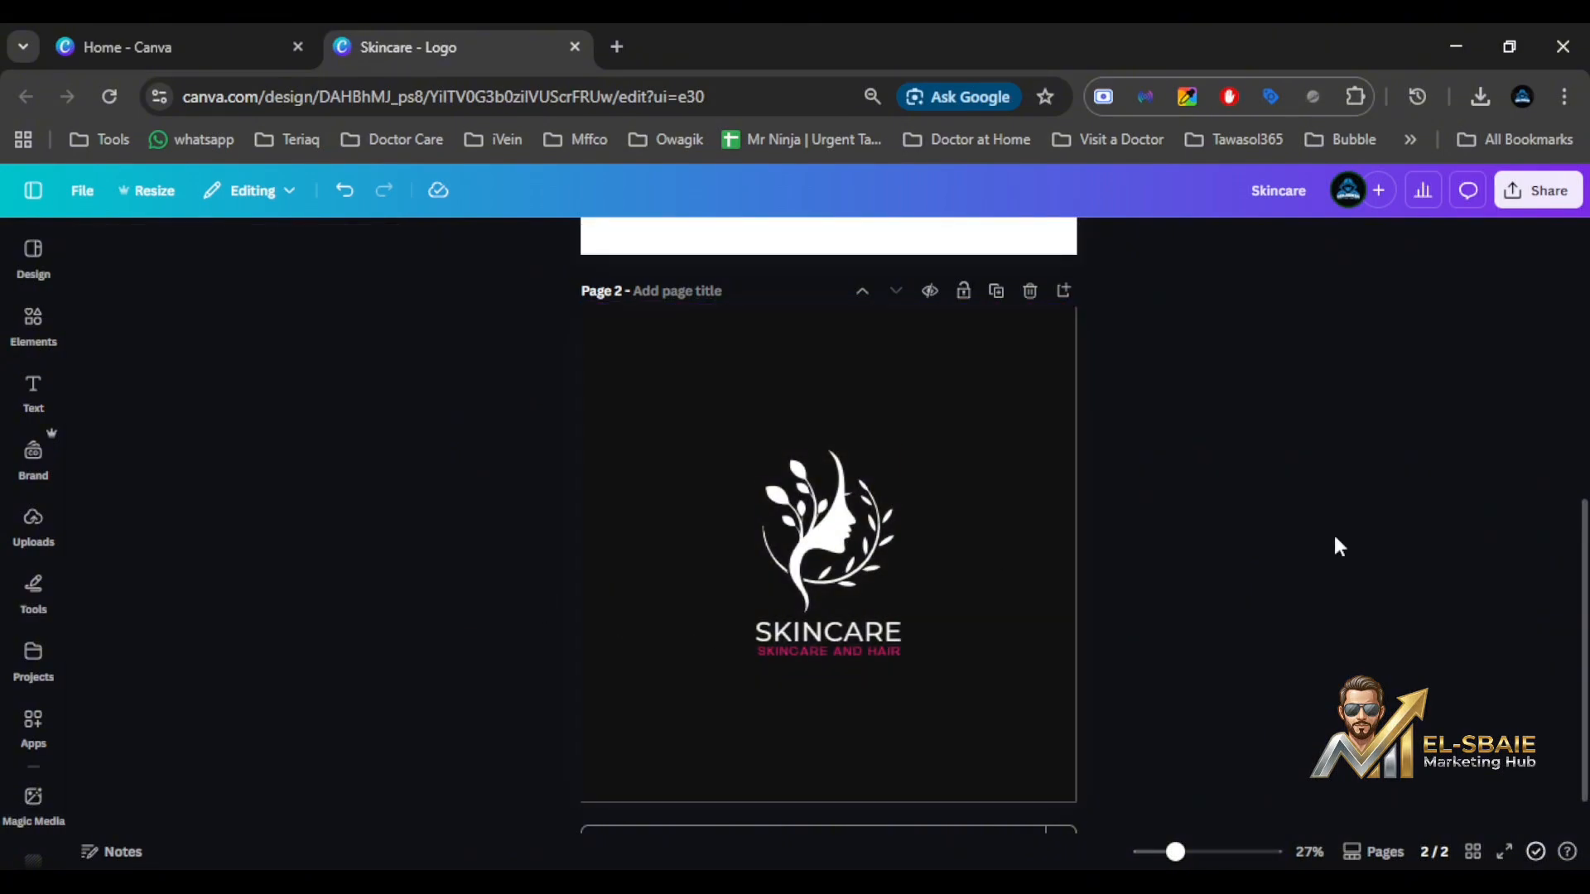
pyautogui.scroll(5, 822, 704)
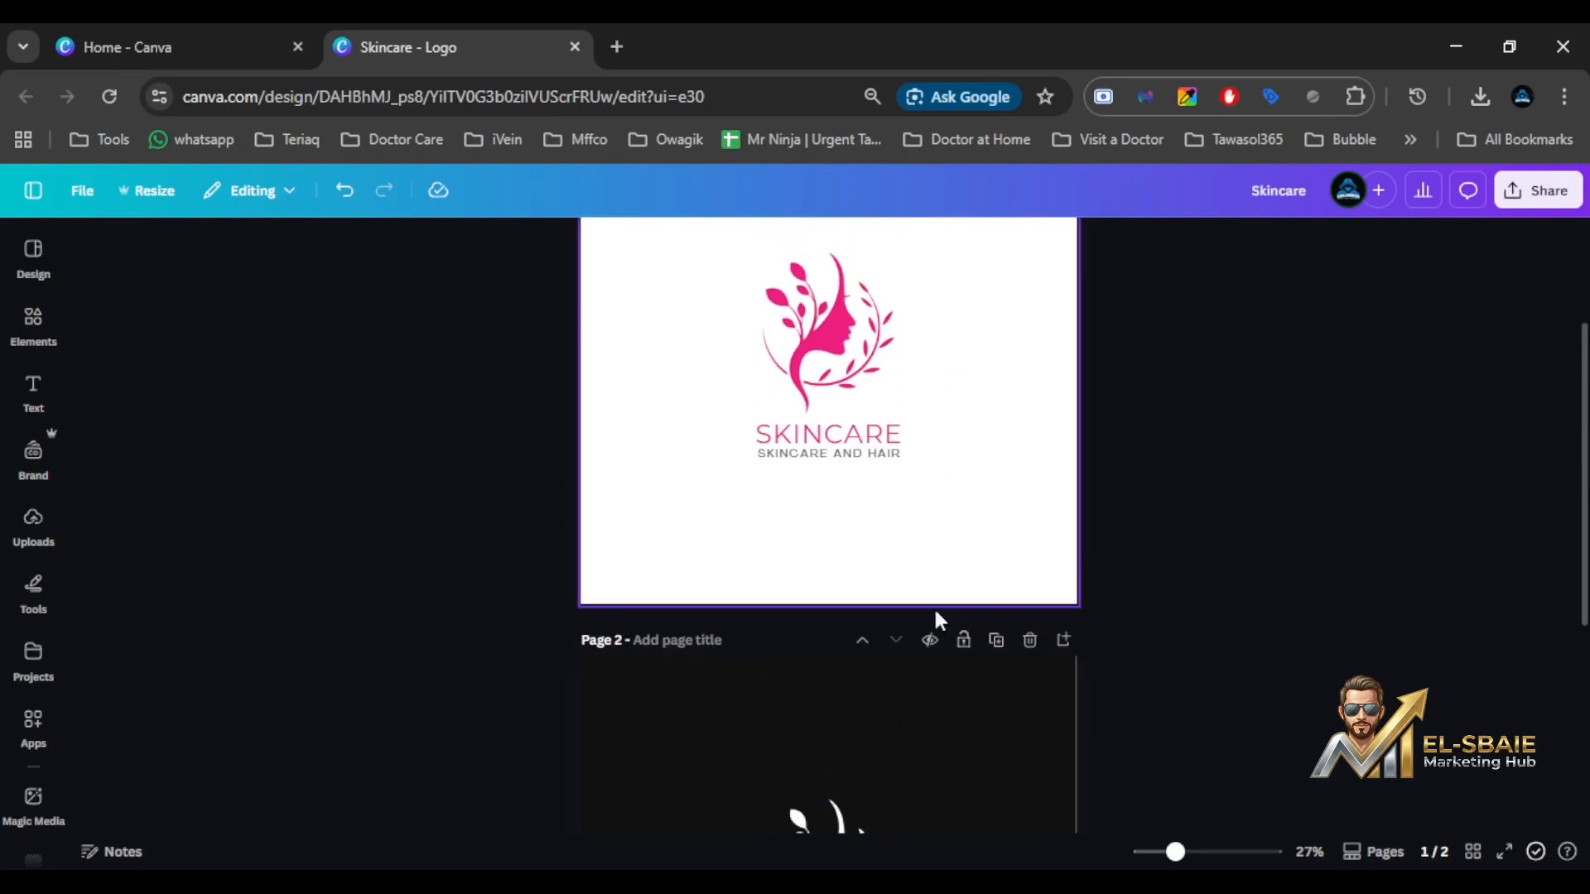
pyautogui.scroll(-4, 942, 617)
pyautogui.scroll(6, 980, 355)
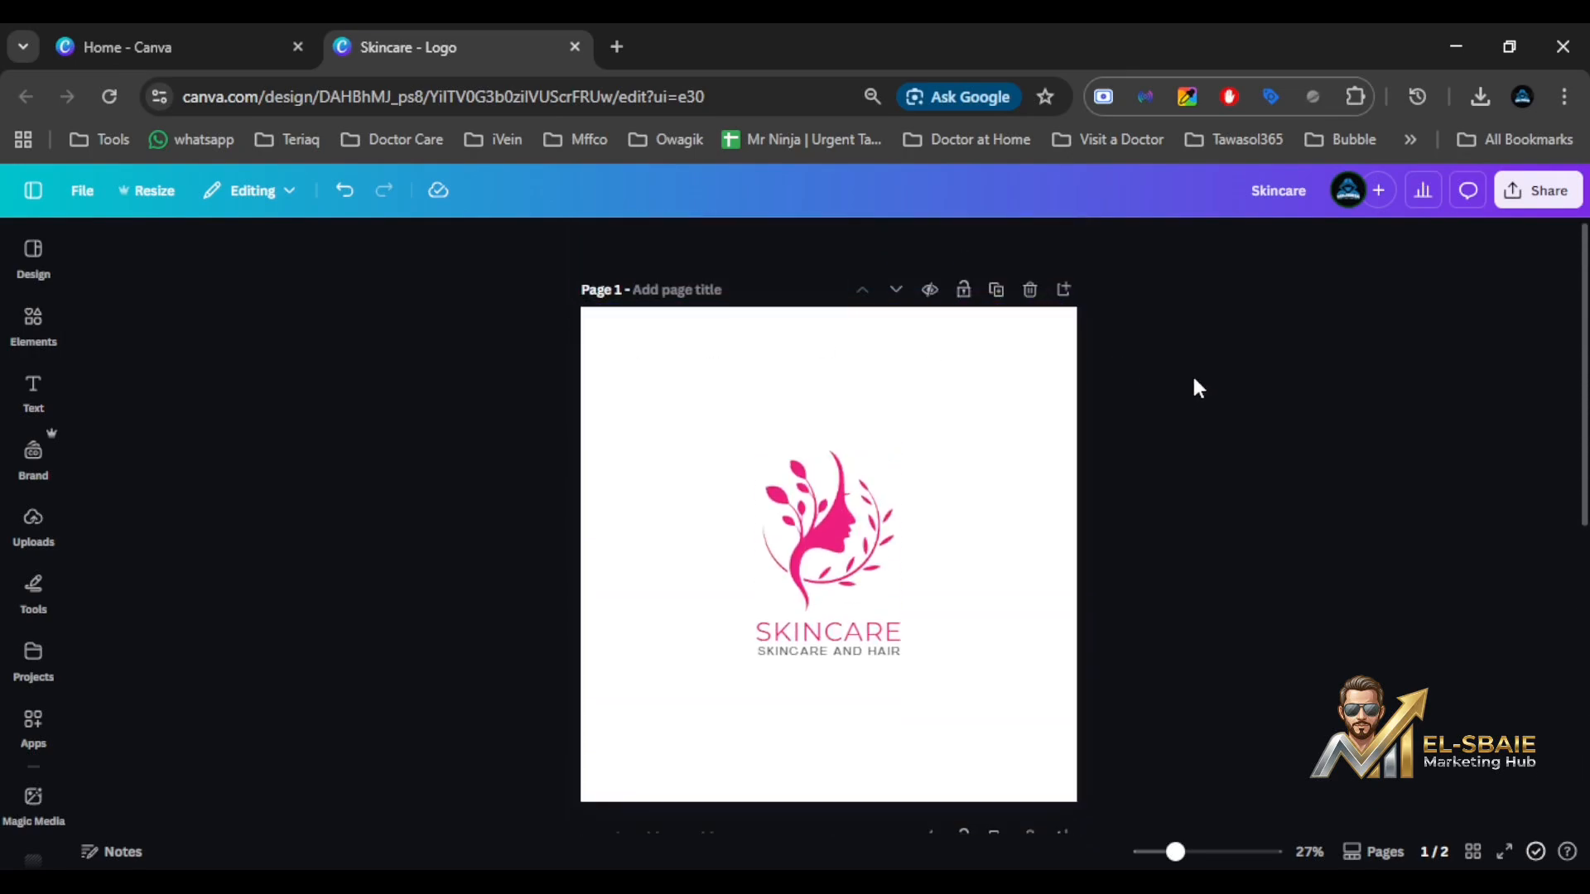
pyautogui.scroll(-1, 1162, 406)
pyautogui.scroll(1, 1162, 405)
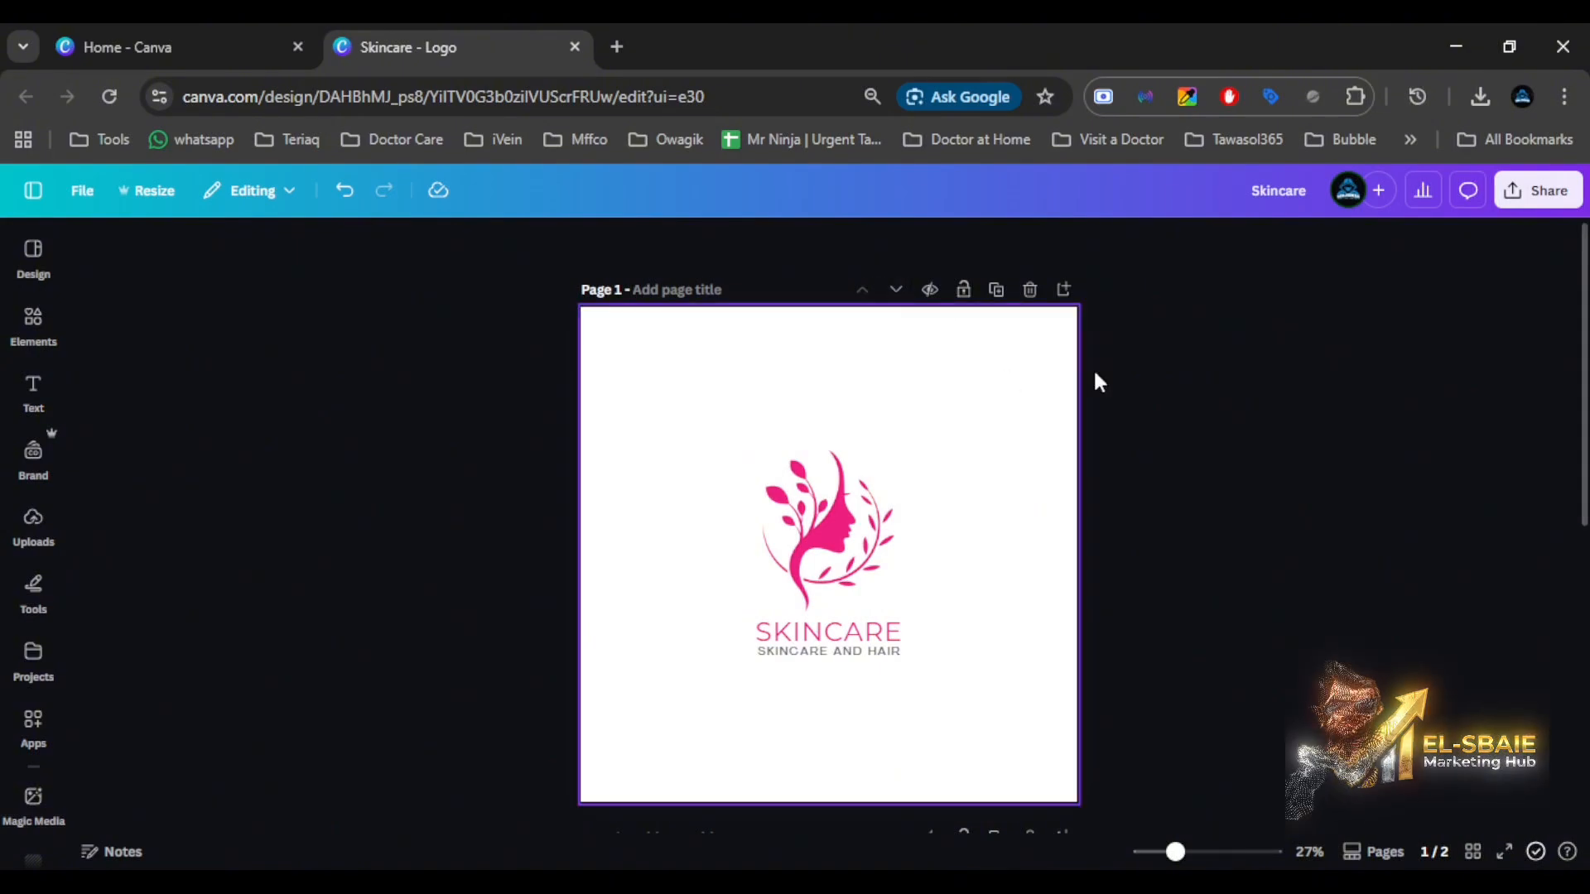